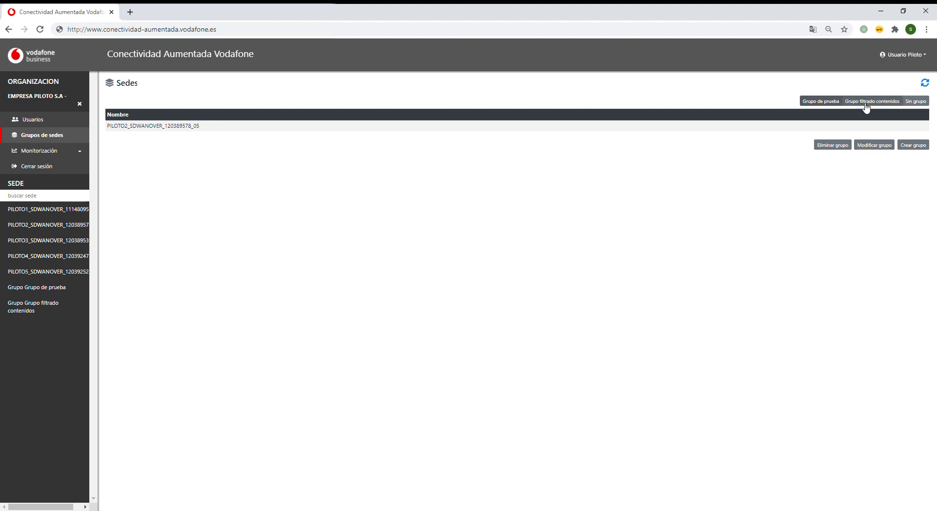
View the sites in Grupo filtrado contenidos and those without a group, finishing on Grupo filtrado contenidos
left_click(866, 107)
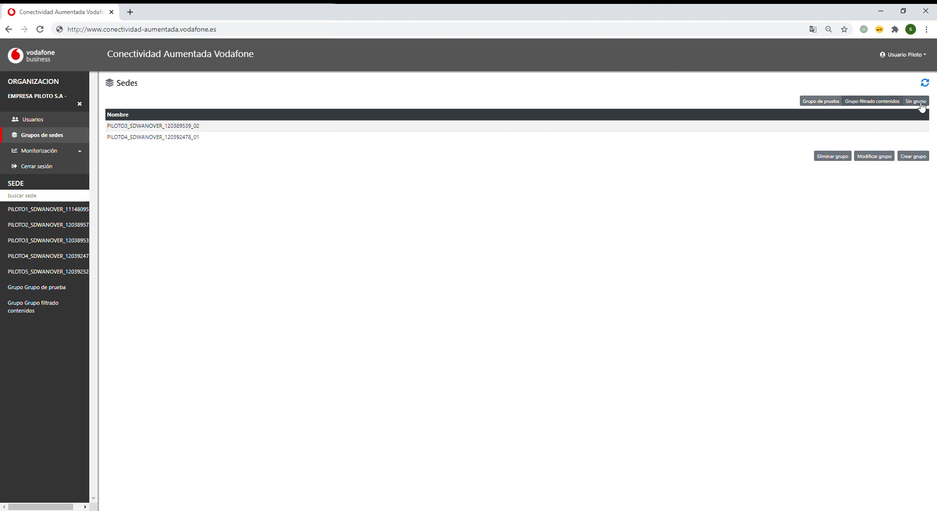
left_click(915, 101)
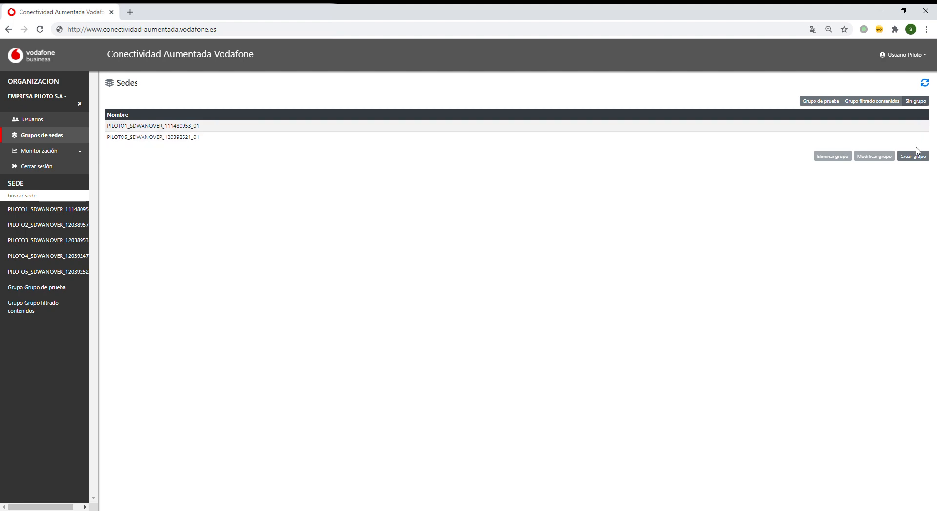
left_click(883, 103)
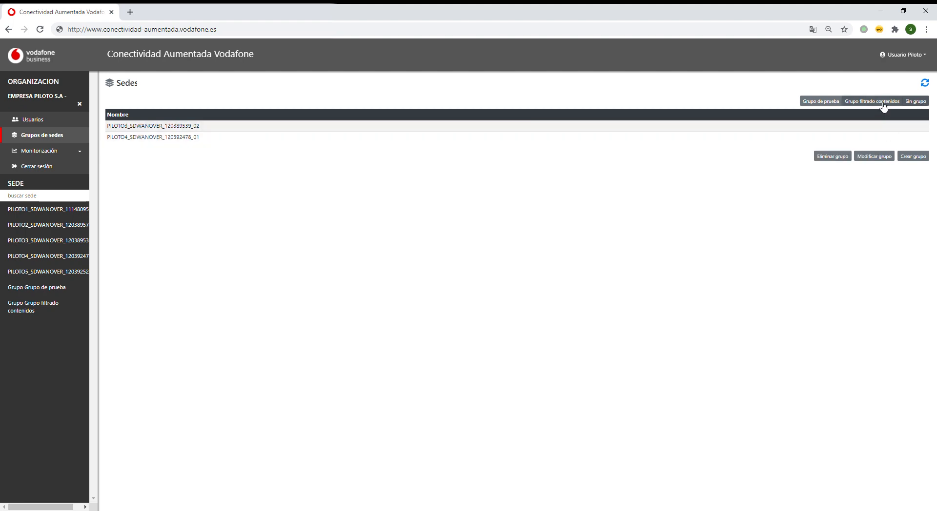
Look at the create, modify and delete dialogs for site groups, cancelling each without making changes
left_click(910, 158)
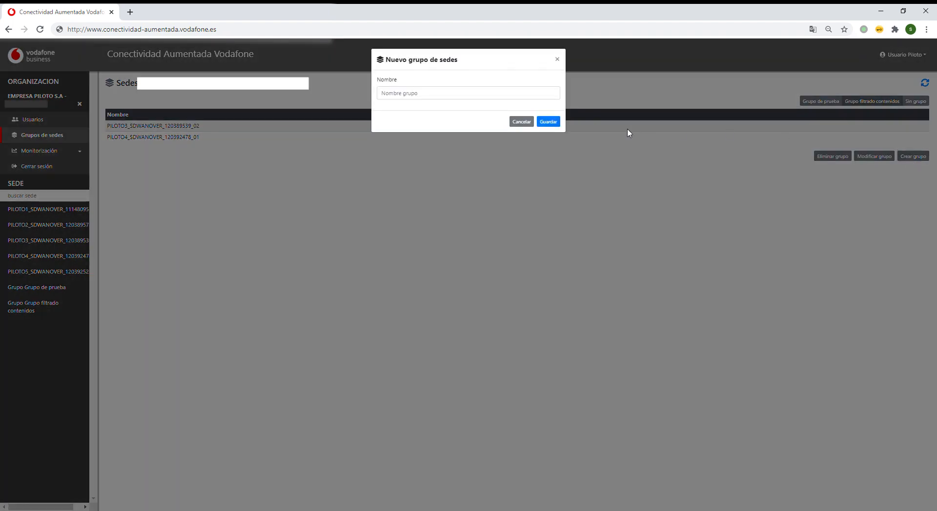
left_click(519, 122)
left_click(868, 157)
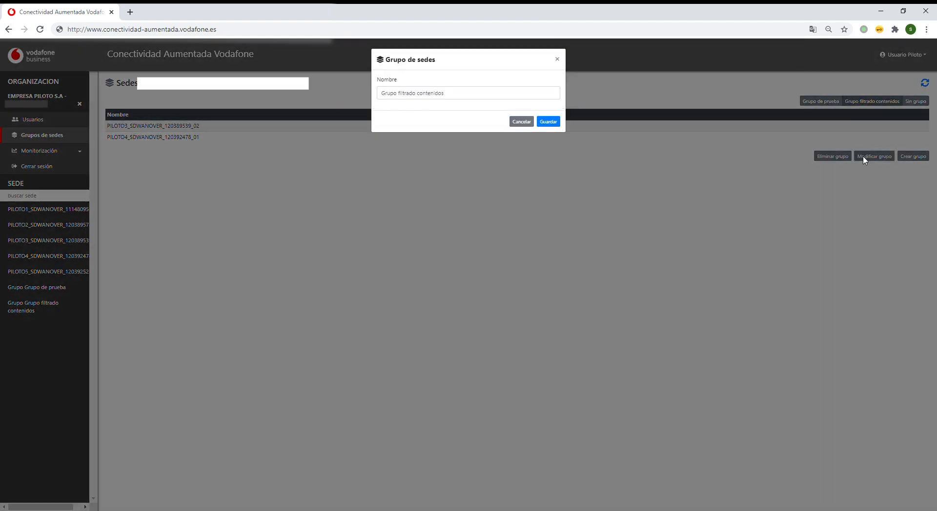
left_click(528, 123)
left_click(819, 162)
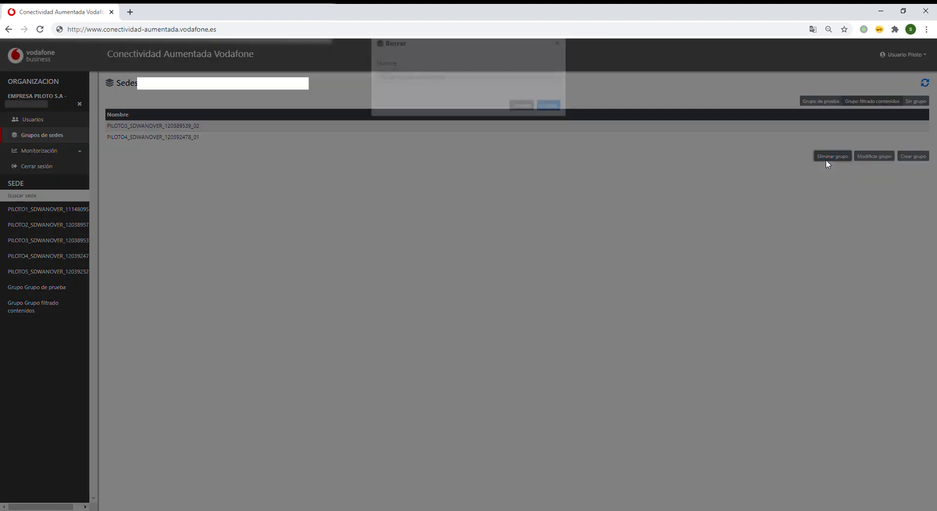
left_click(518, 122)
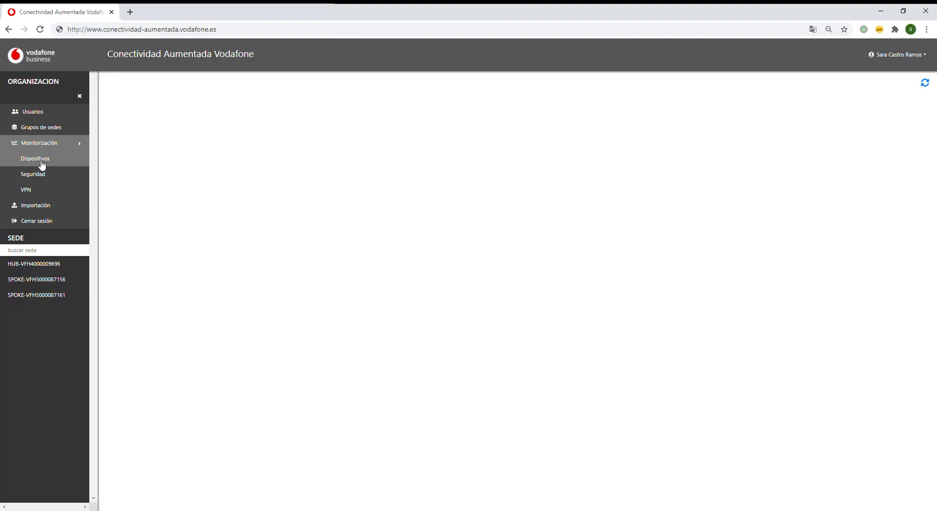
View the Dispositivos, Seguridad and VPN monitoring pages, and return to Dispositivos
left_click(42, 165)
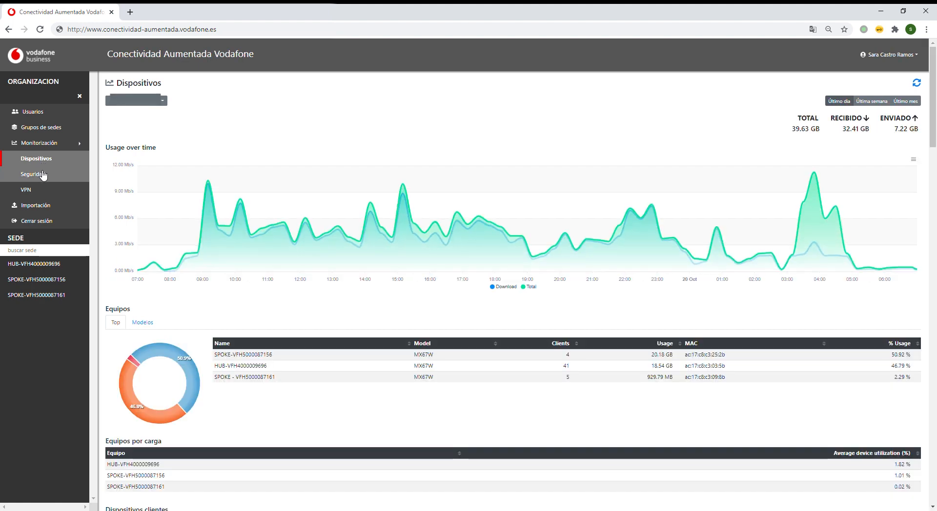
left_click(44, 175)
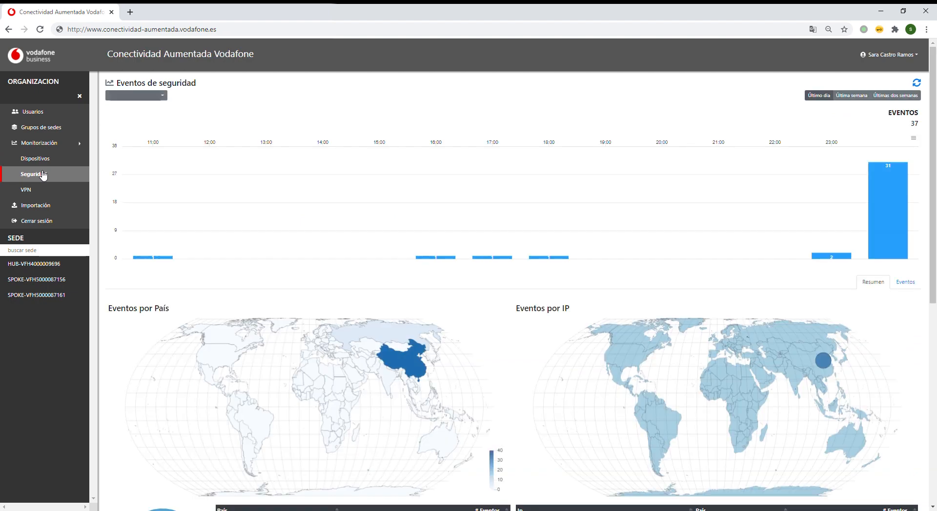
left_click(43, 189)
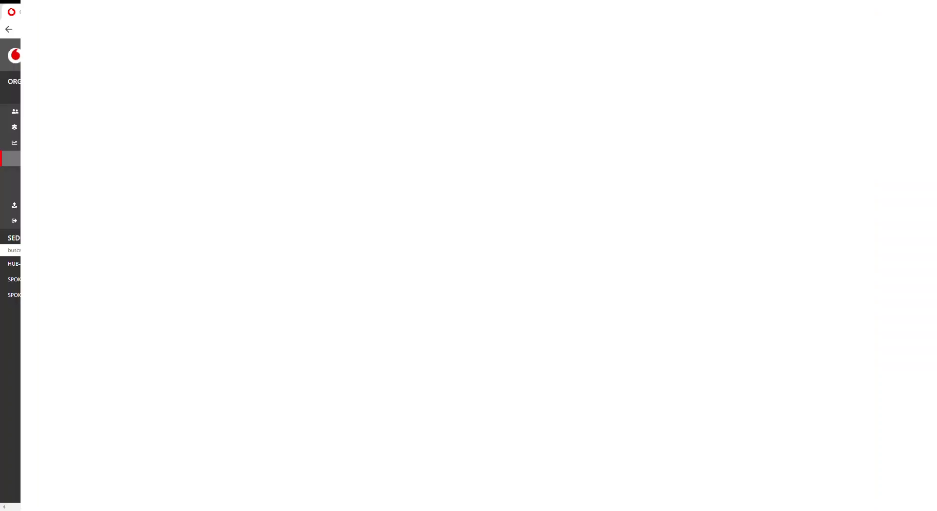
left_click(49, 166)
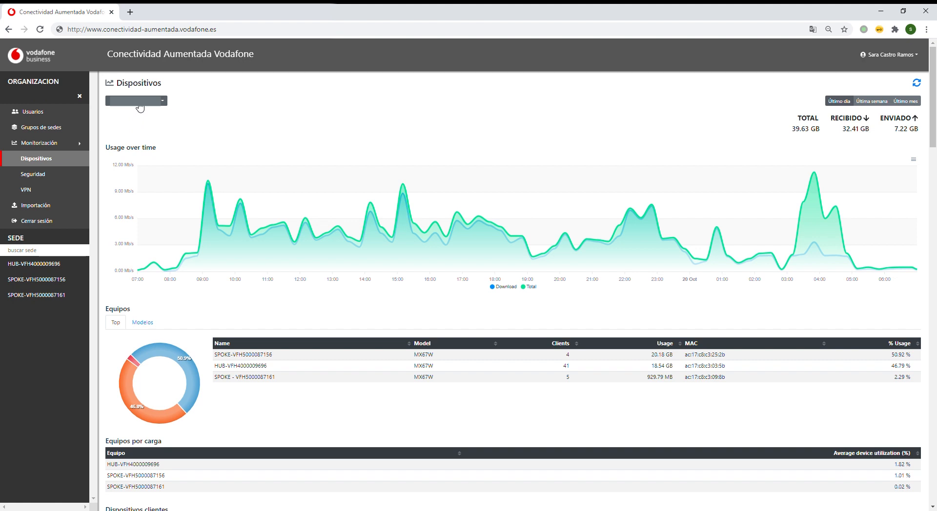
left_click(141, 101)
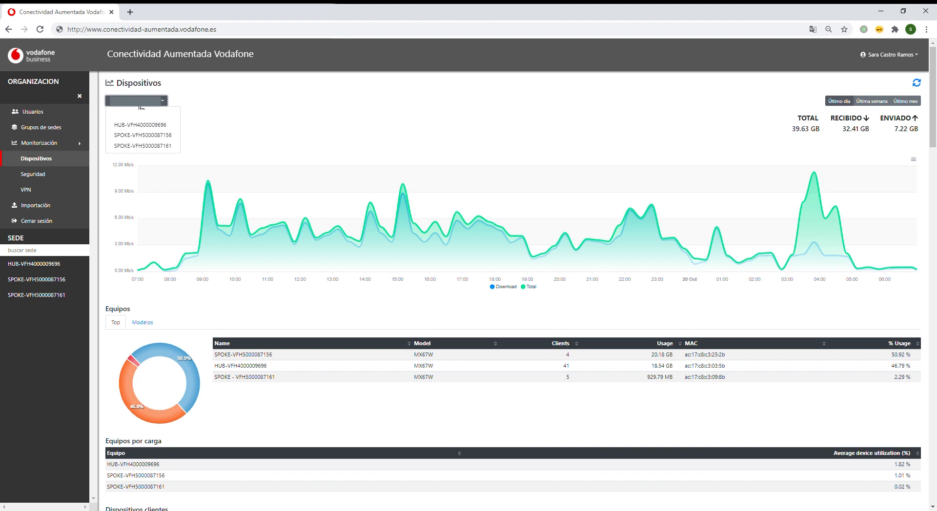
left_click(142, 124)
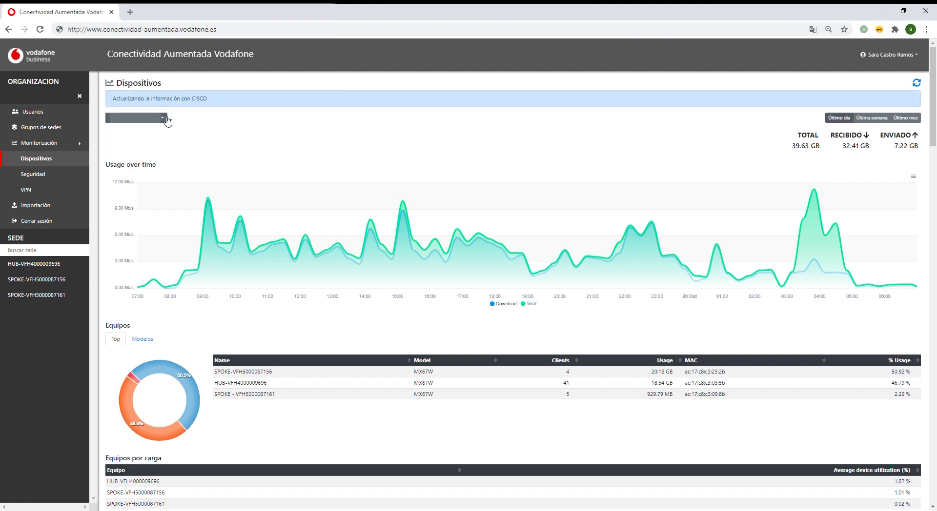
left_click(166, 121)
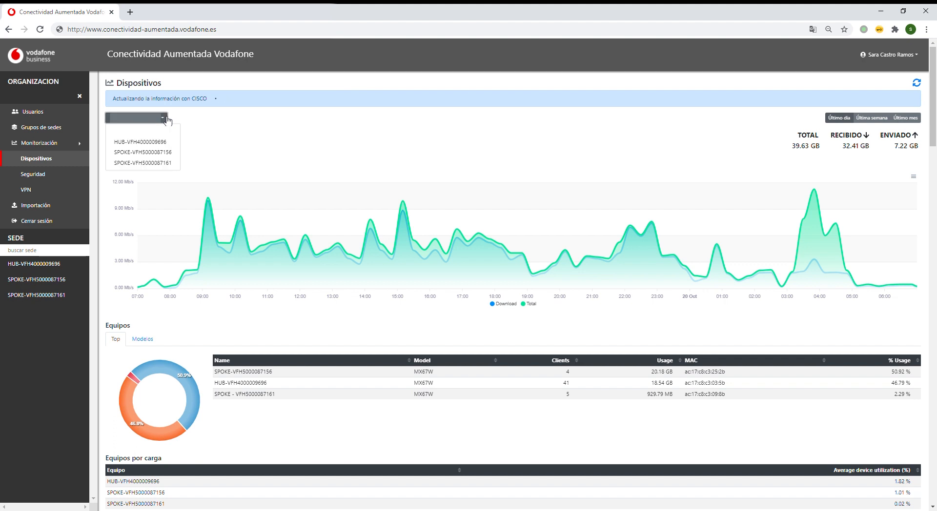
left_click(158, 143)
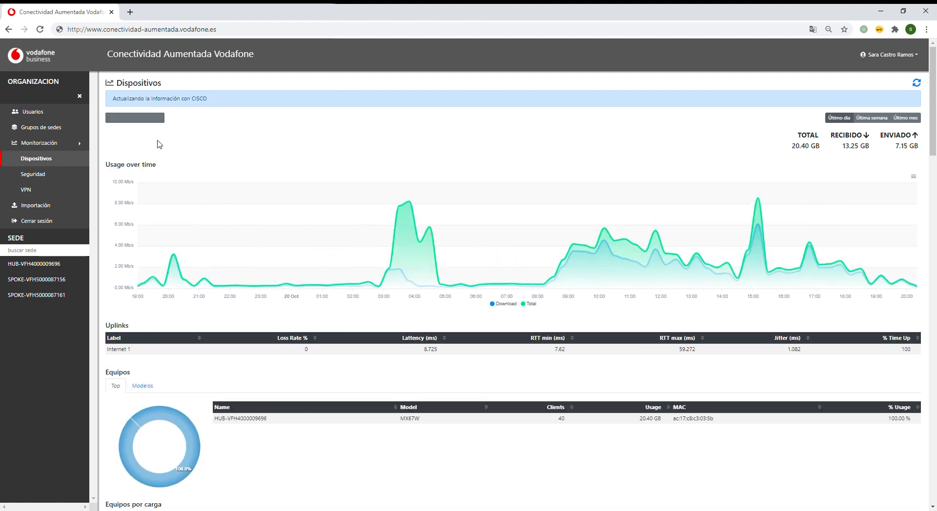
left_click(162, 121)
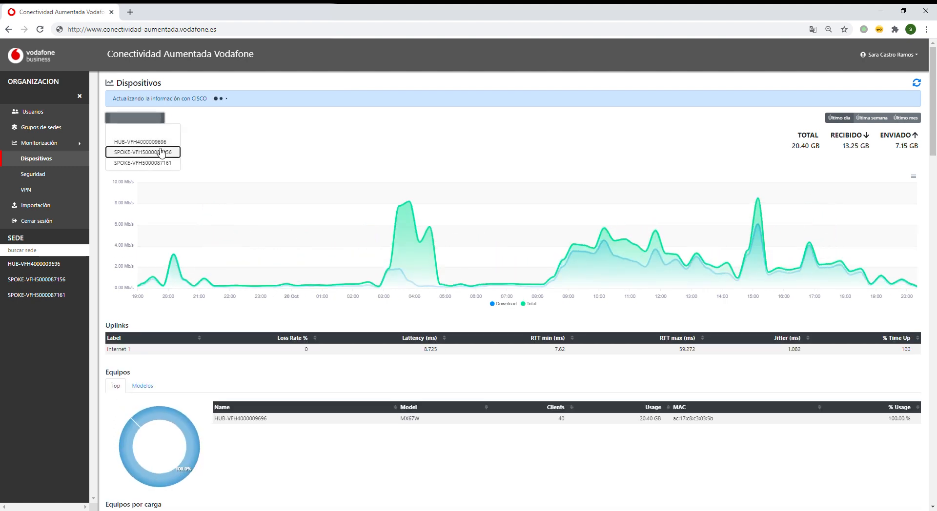
left_click(161, 143)
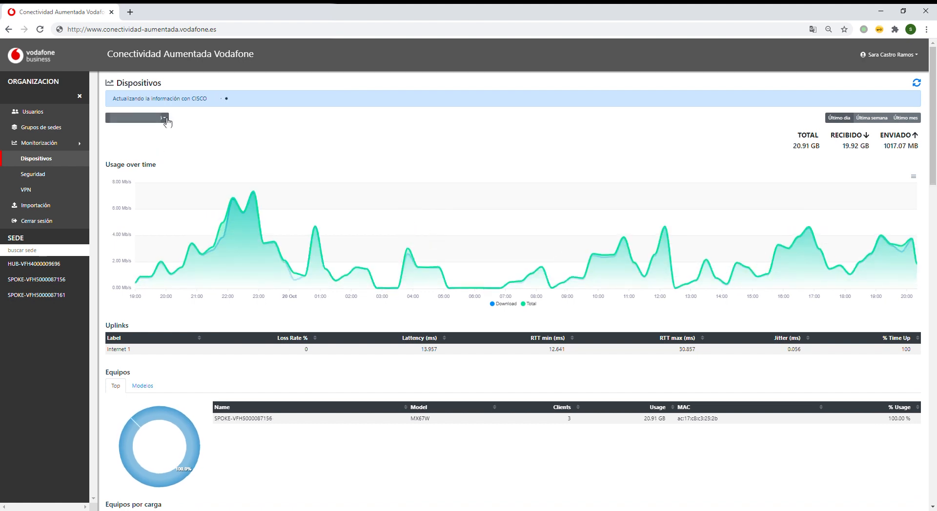
left_click(167, 121)
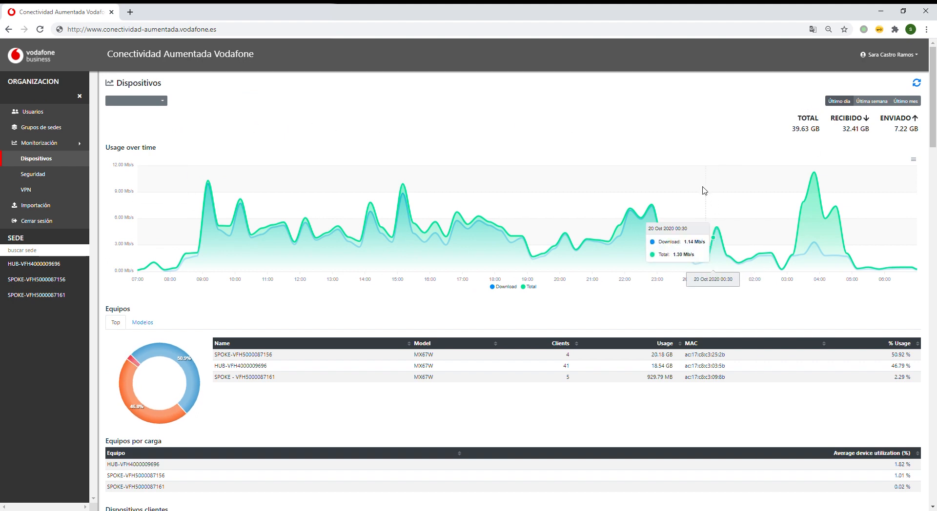
Compare device usage over the last week and last month, returning to the last day for the whole organisation
left_click(872, 101)
left_click(905, 119)
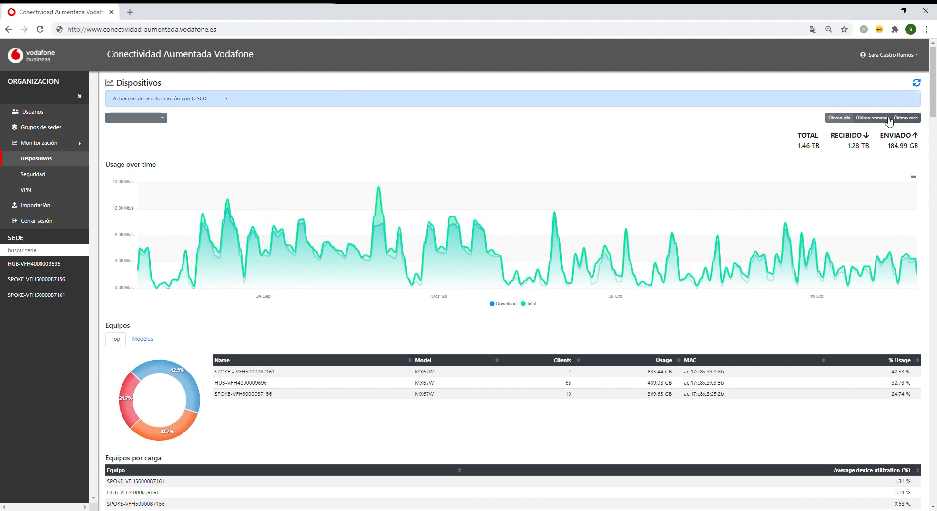
left_click(849, 121)
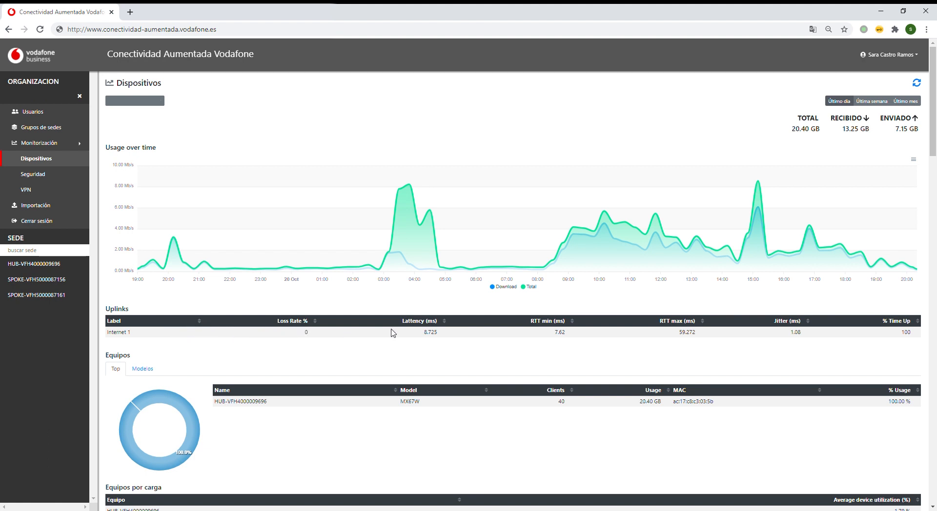
left_click(161, 102)
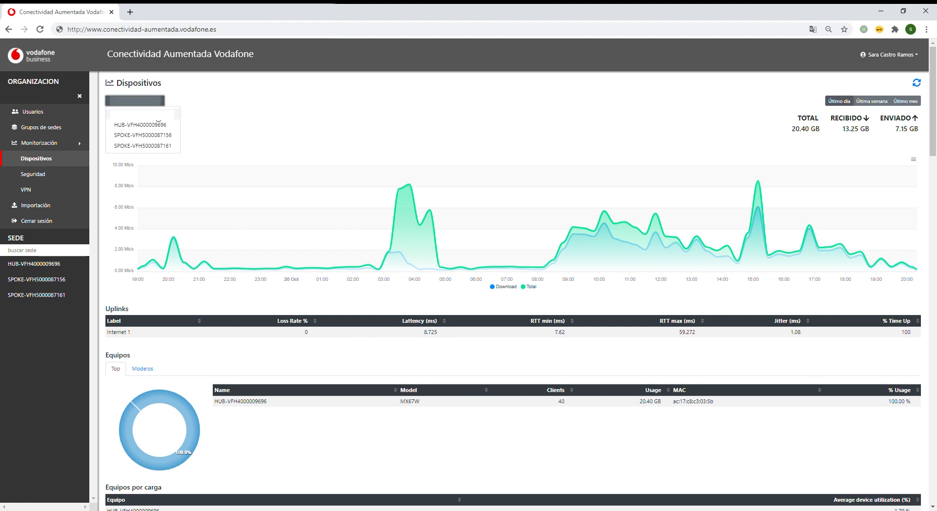
left_click(157, 123)
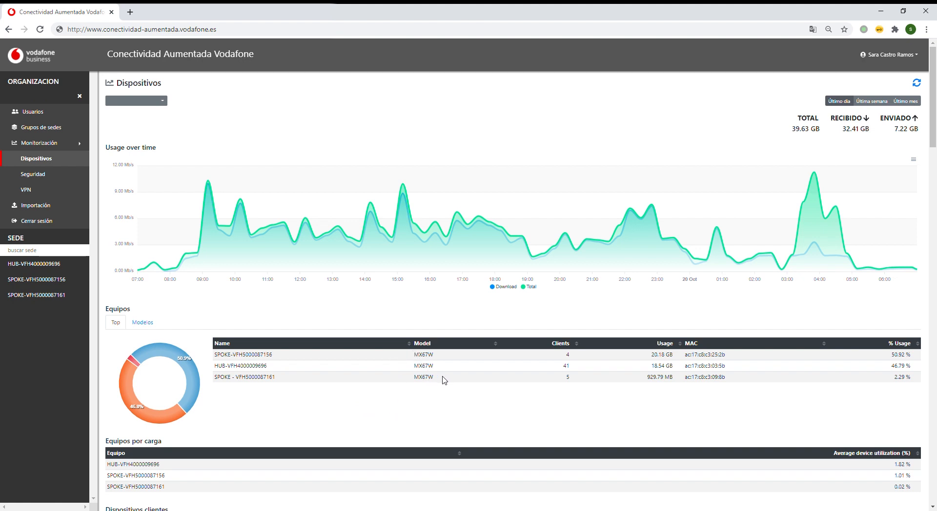
Sort the Equipos table by usage and examine its Modelos and Top breakdowns, plus the load per device
left_click(670, 344)
left_click(145, 324)
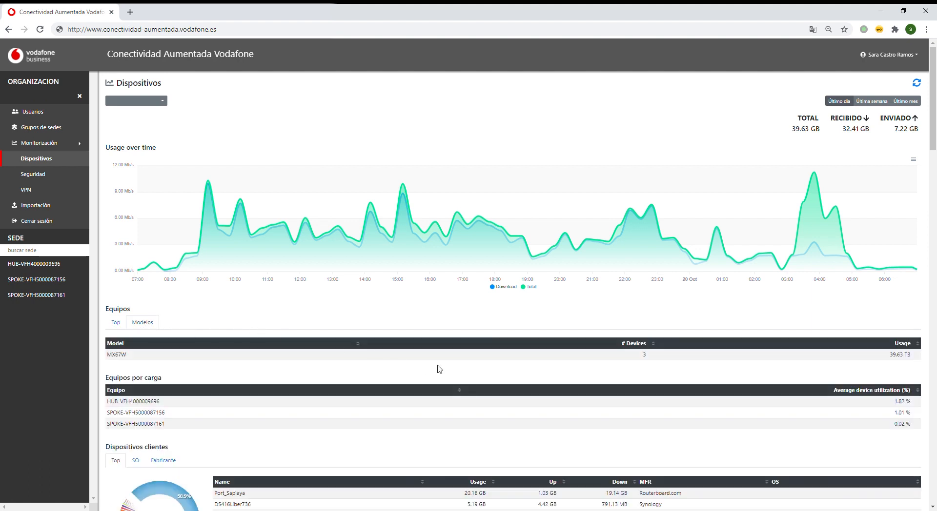
left_click(116, 326)
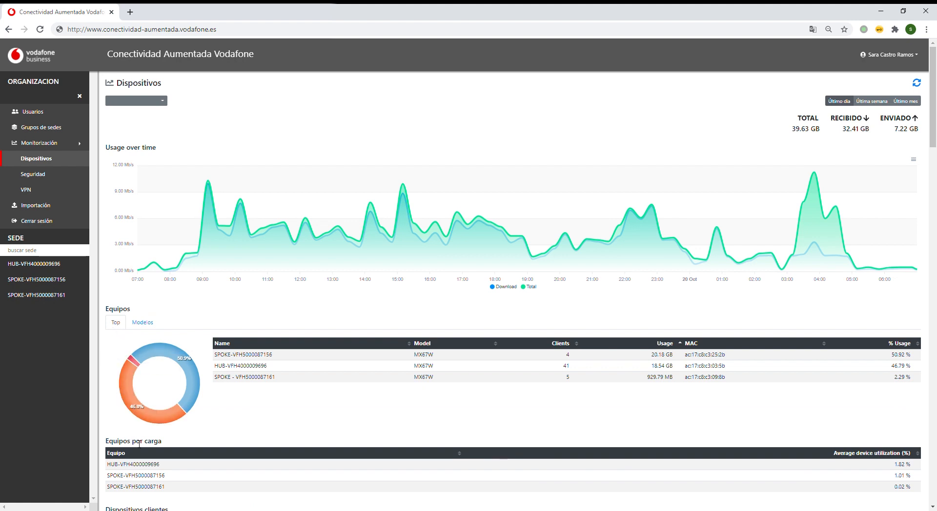
scroll(132, 434, "down", 2)
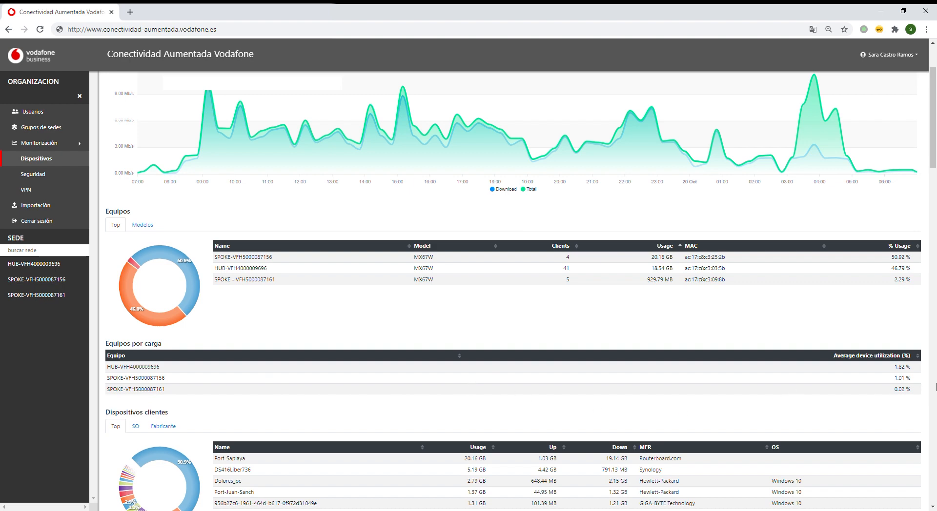
left_click(164, 101)
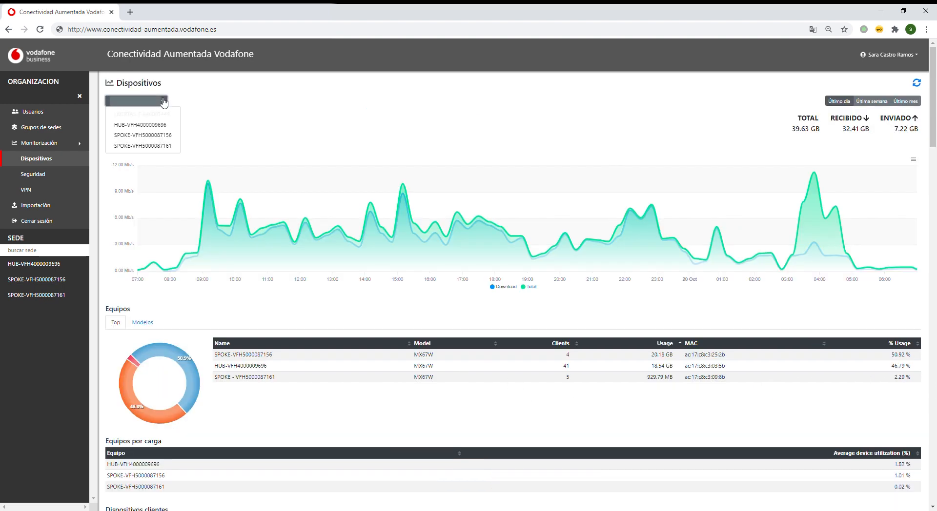
left_click(143, 134)
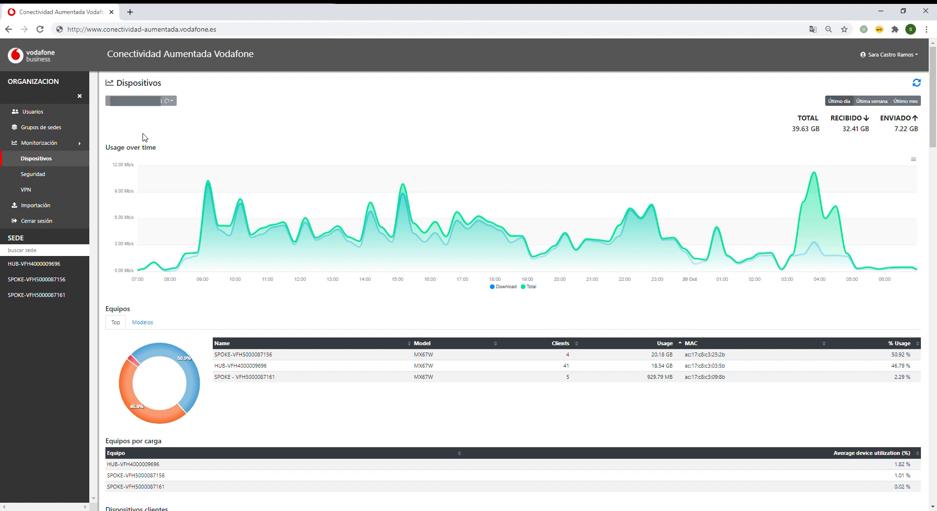
scroll(146, 148, "down", 5)
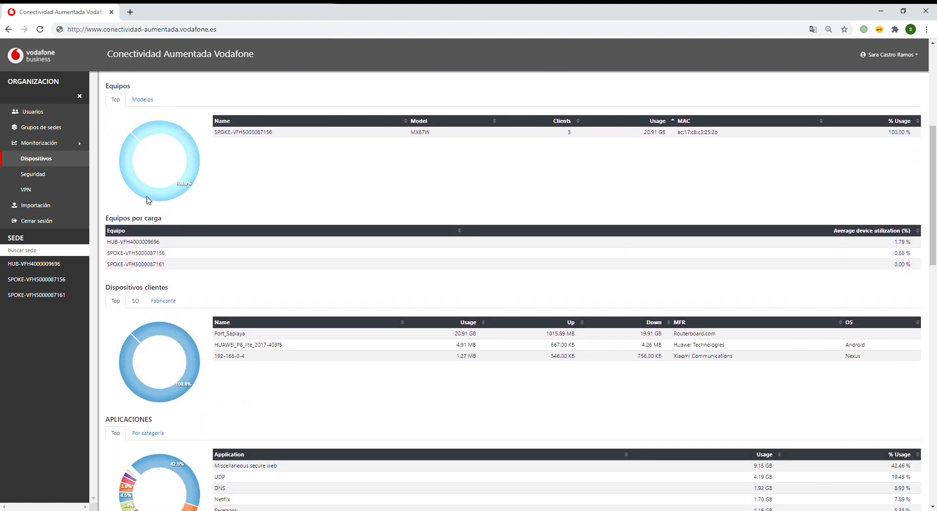
scroll(148, 205, "down", 3)
triple_click(160, 118)
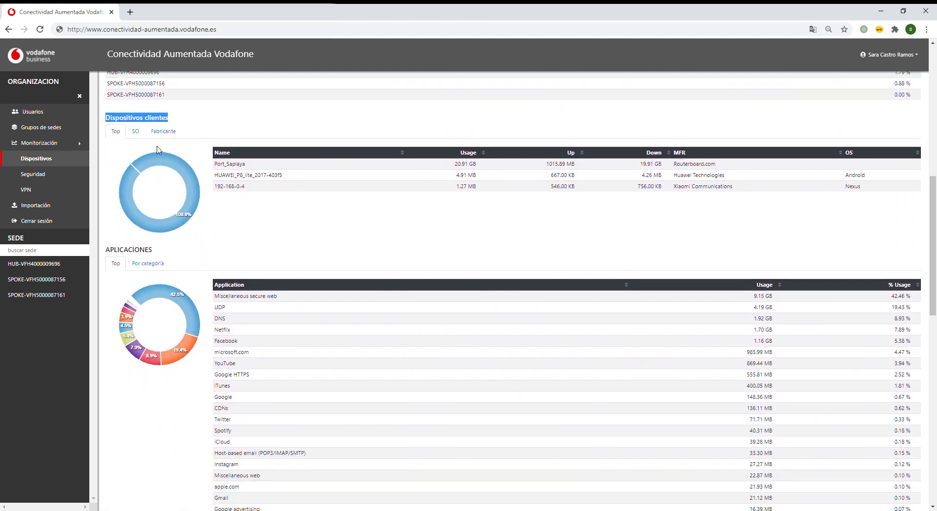
View the site's client devices by operating system and by manufacturer, and return to the Top breakdown
left_click(135, 131)
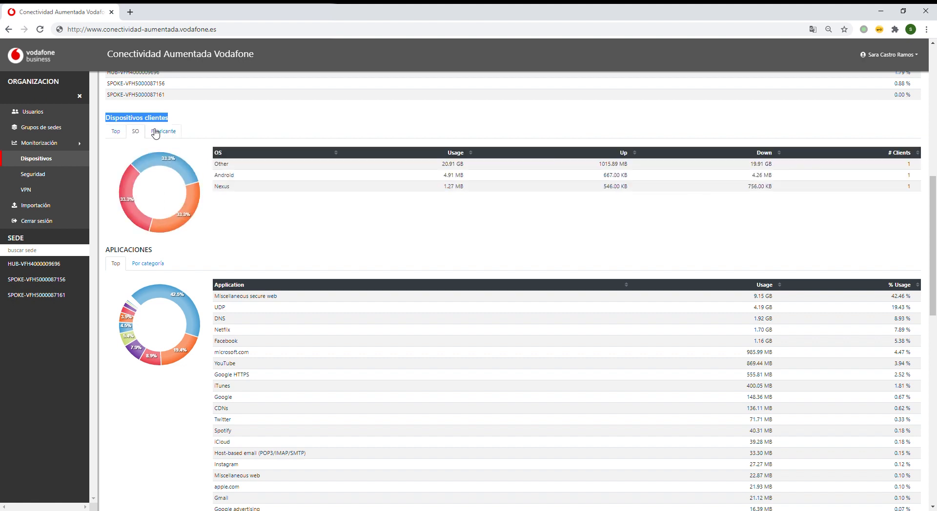
left_click(165, 133)
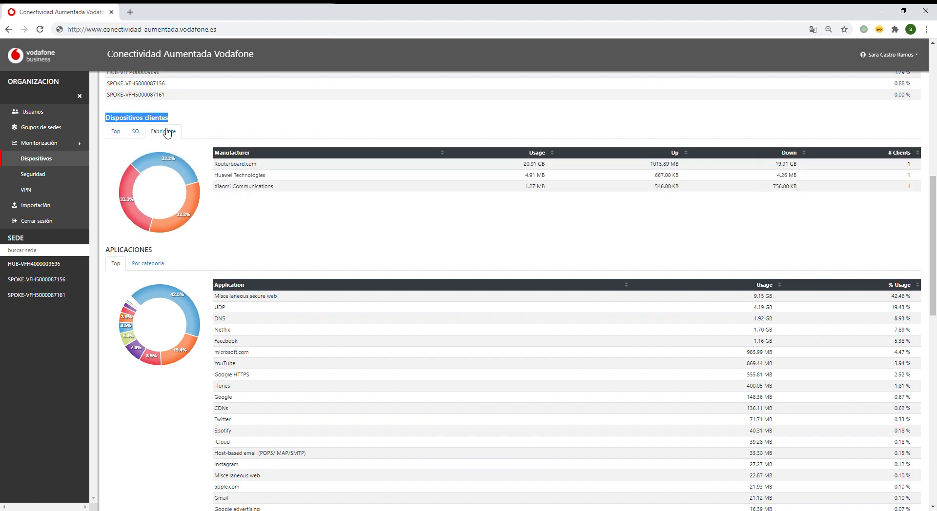
left_click(117, 131)
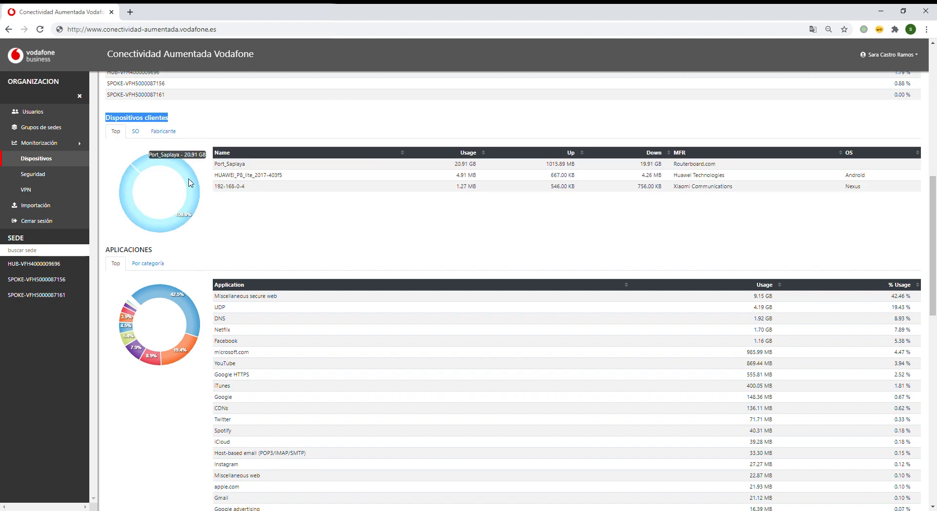
Examine the traffic and application details of client device Port_Saplaya, close them and bring the Aplicaciones section into view
left_click(240, 166)
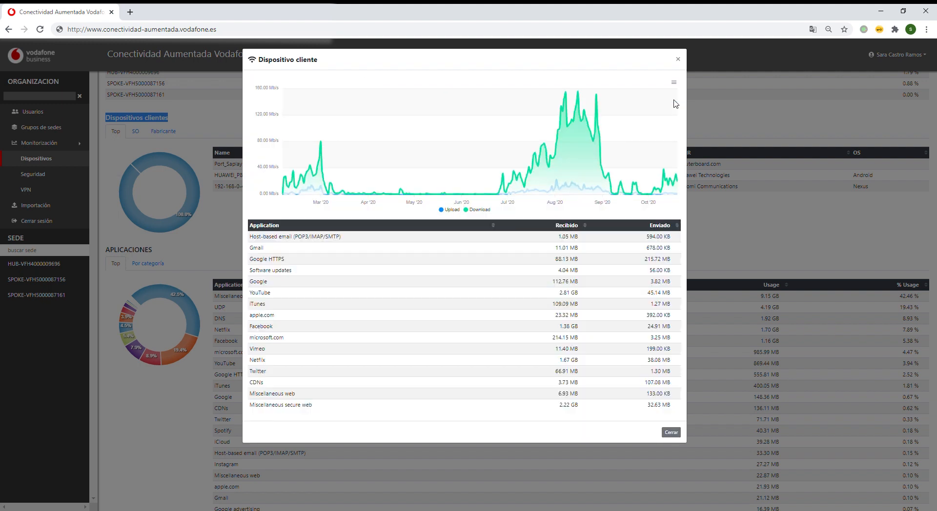
left_click(668, 434)
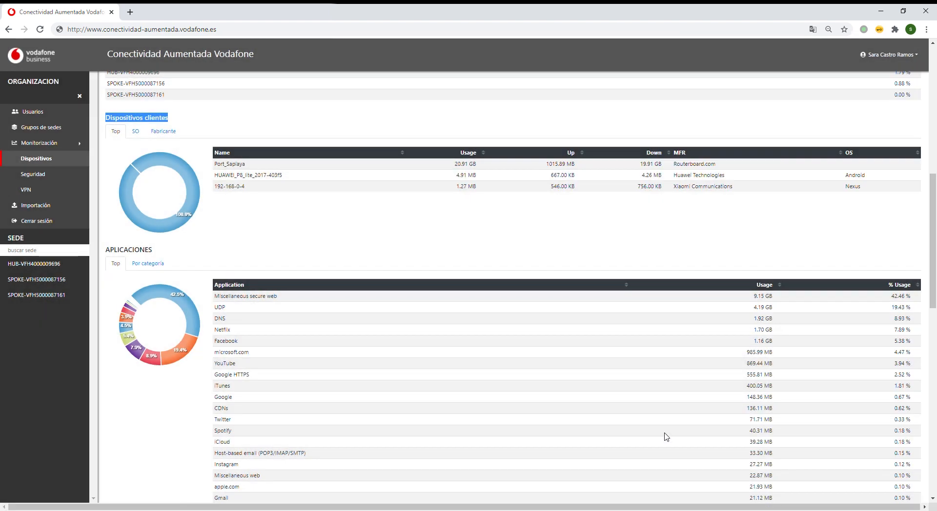
scroll(248, 257, "down", 2)
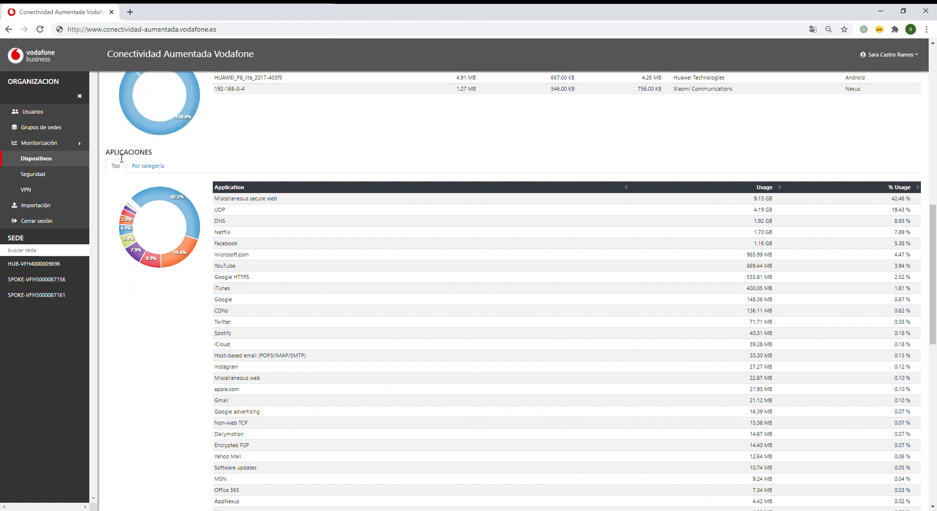
View the site's applications by category and sort the category table by percentage of usage and by usage
left_click_drag(106, 153, 155, 155)
left_click(144, 170)
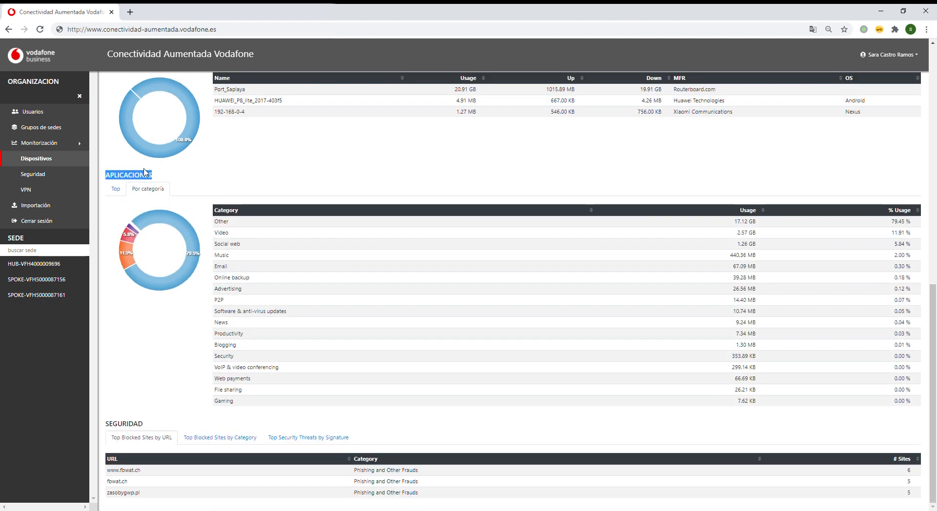
mouse_move(145, 170)
left_mouse_down()
mouse_move(116, 172)
mouse_move(156, 183)
left_mouse_up()
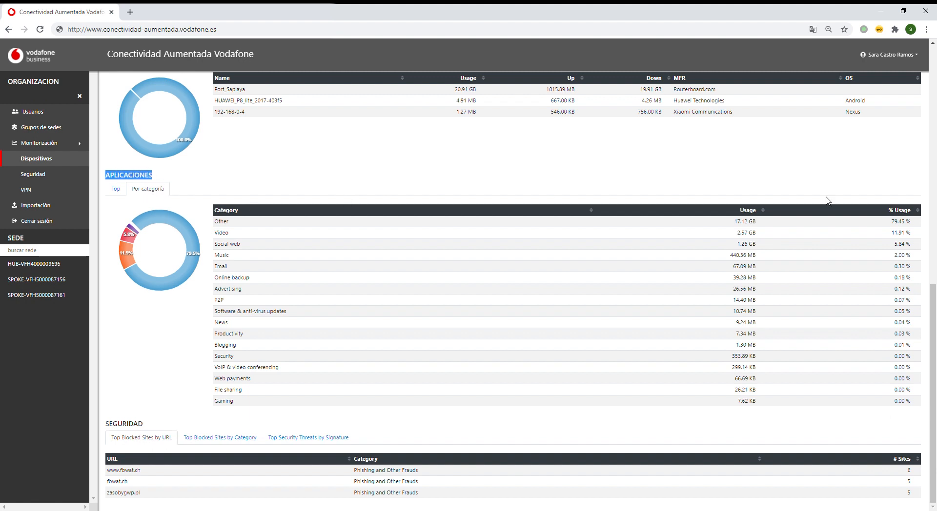
left_click(913, 211)
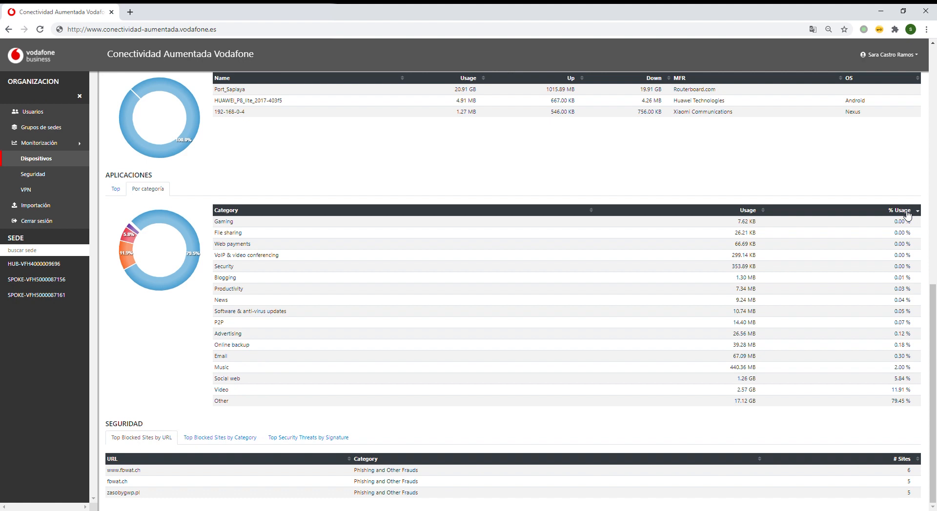
left_click(907, 212)
left_click(752, 212)
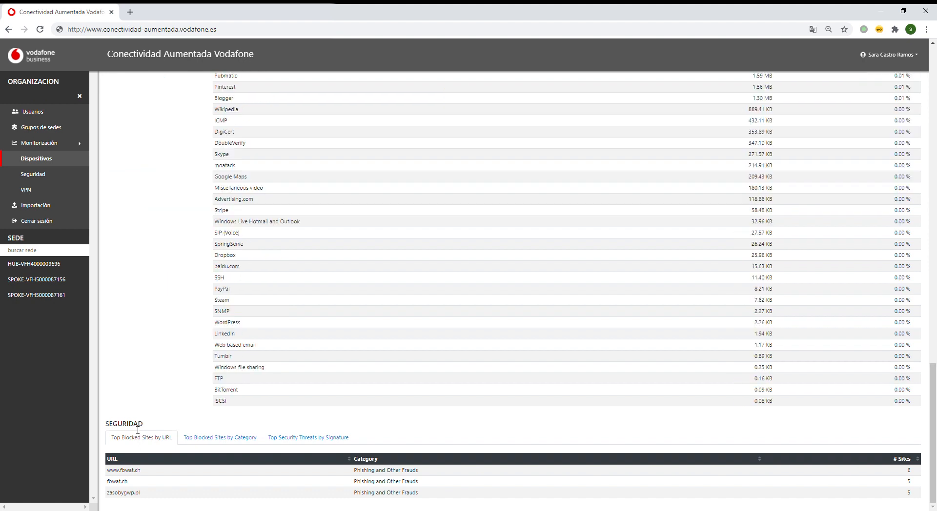
Examine the Seguridad section's top blocked sites by URL and by category, and its top security threats by signature
double_click(114, 428)
left_click(201, 438)
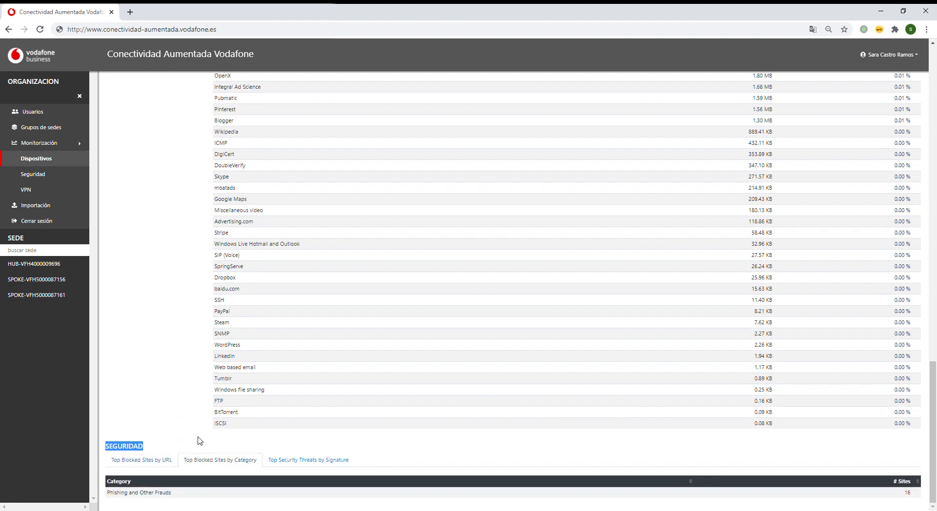
left_click(288, 461)
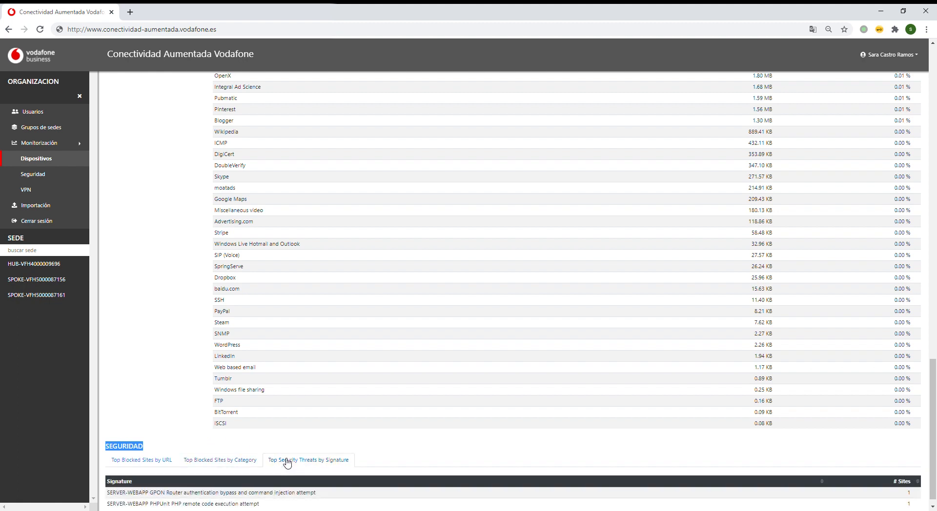
left_click(247, 462)
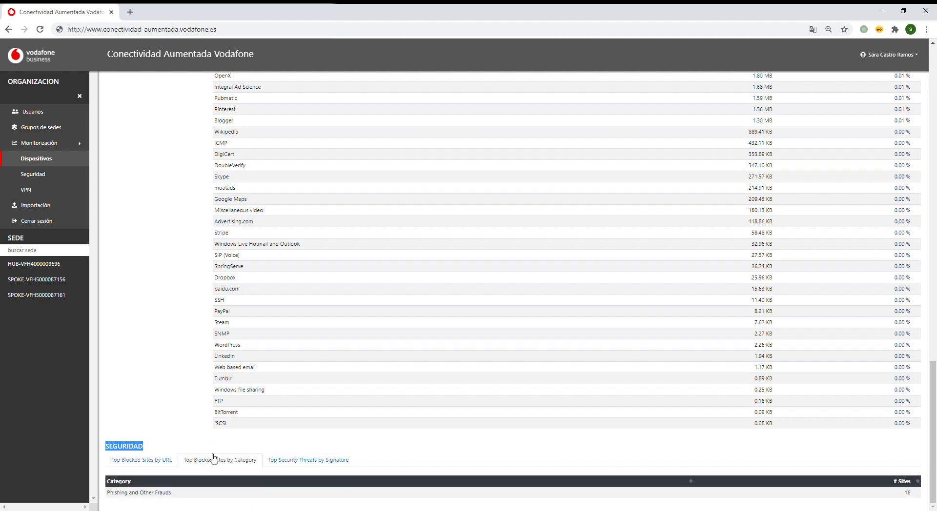
left_click(168, 464)
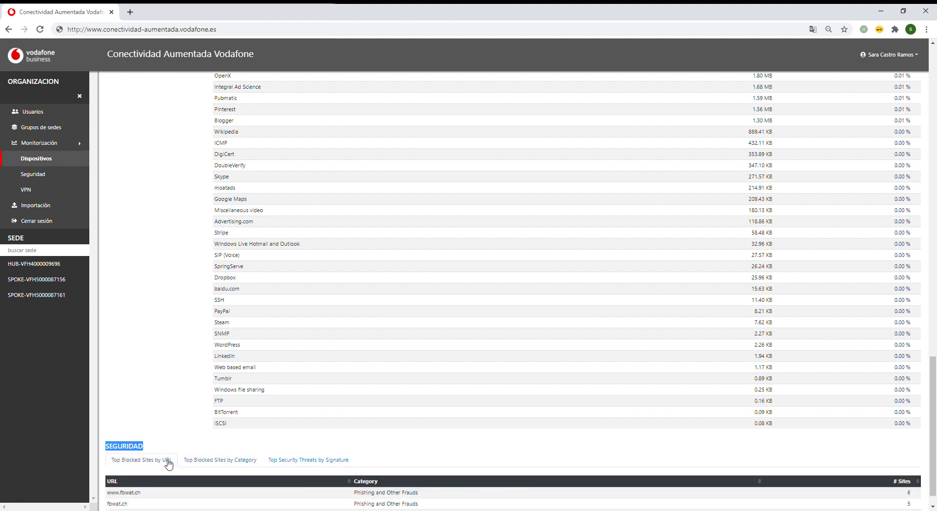
left_click(197, 463)
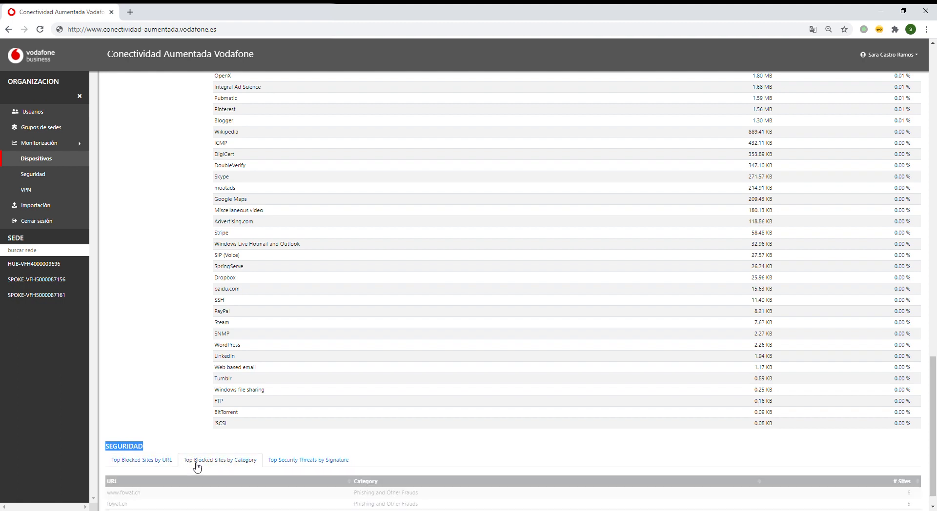
left_click(311, 461)
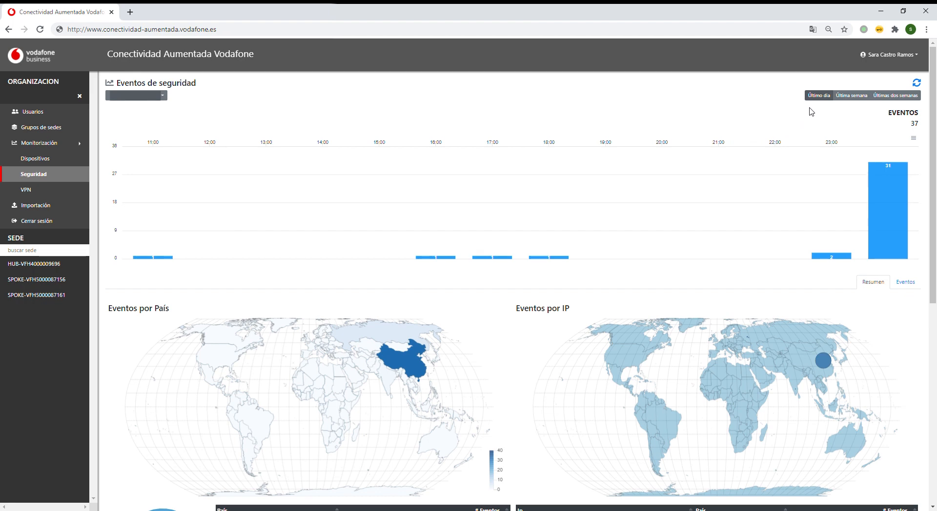
left_click(857, 101)
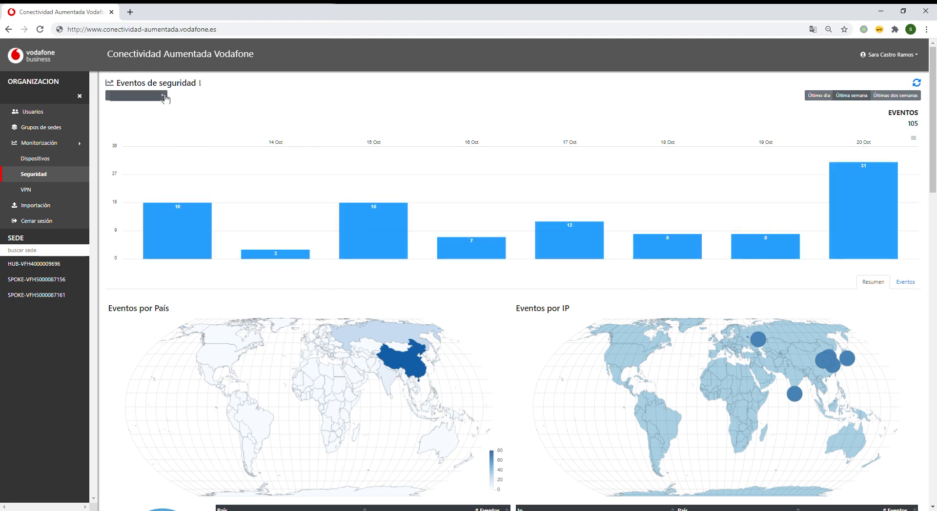
left_click(166, 98)
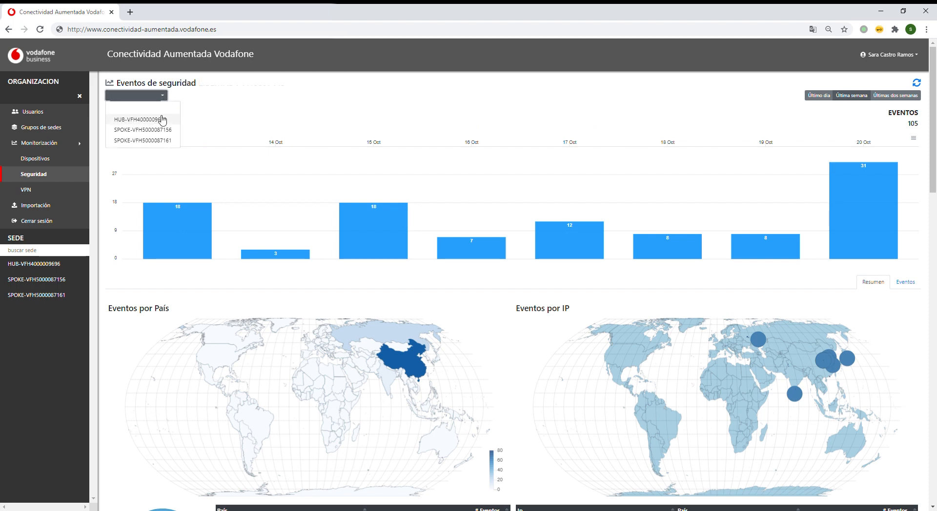
left_click(161, 119)
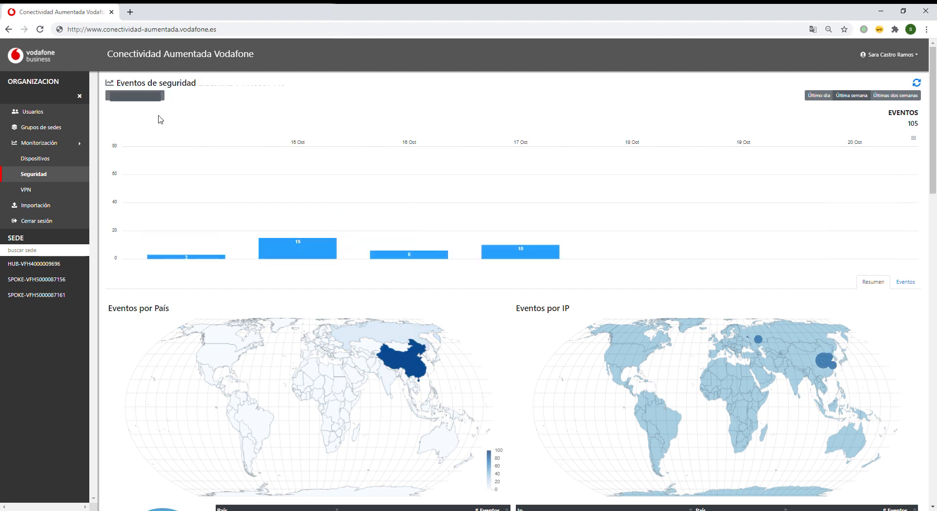
scroll(262, 204, "down", 4)
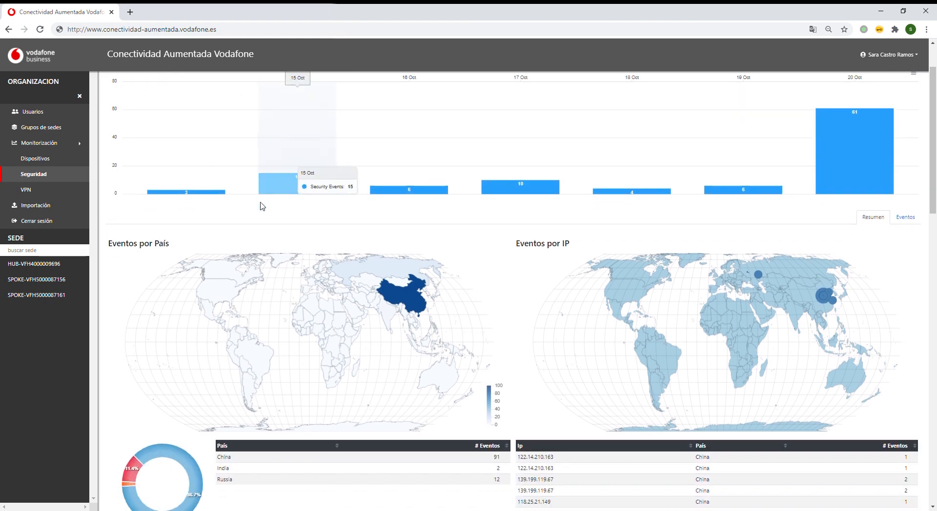
scroll(263, 210, "down", 3)
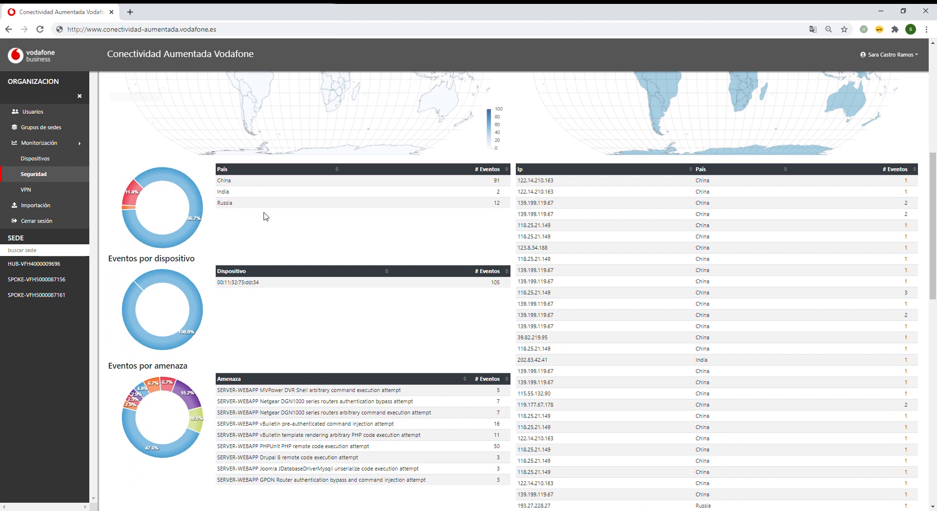
scroll(265, 217, "down", 1)
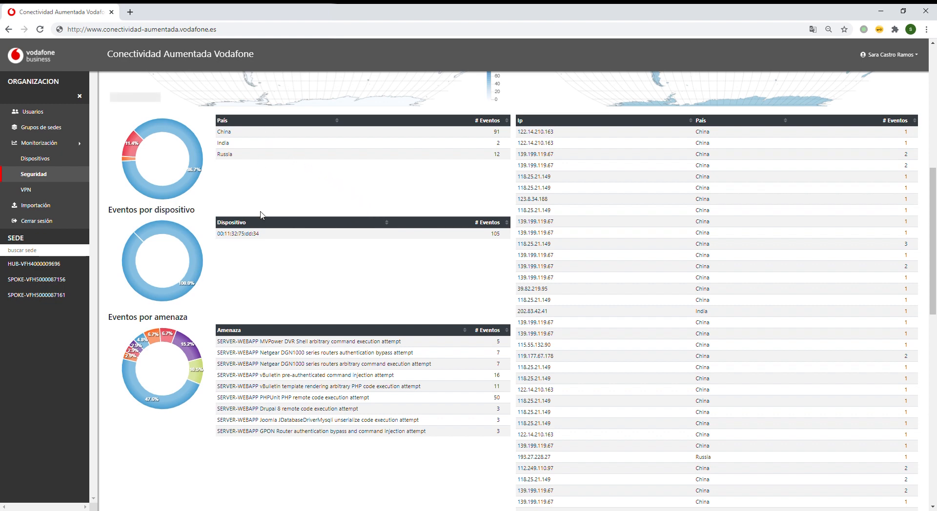
View the location details of IP 118.25.21.149, close them and switch from the security summary to the Eventos list
left_click(549, 178)
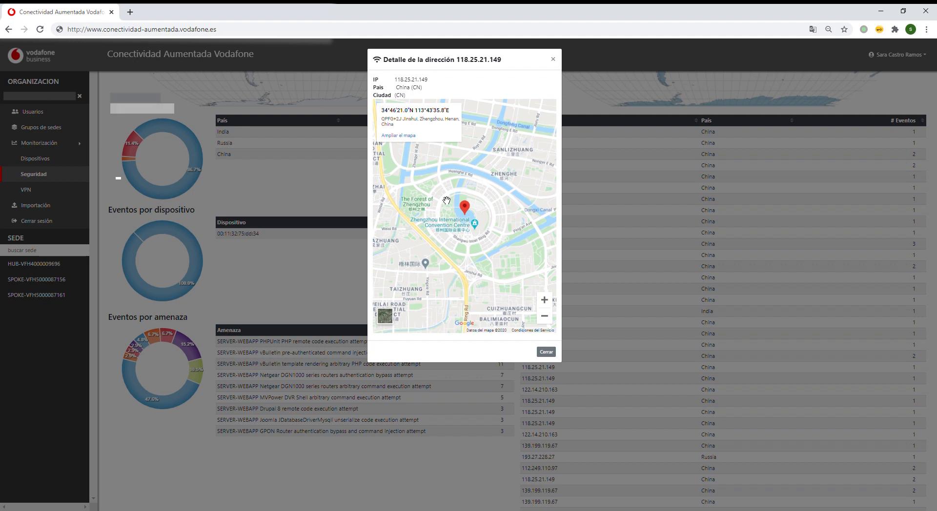
left_click(554, 60)
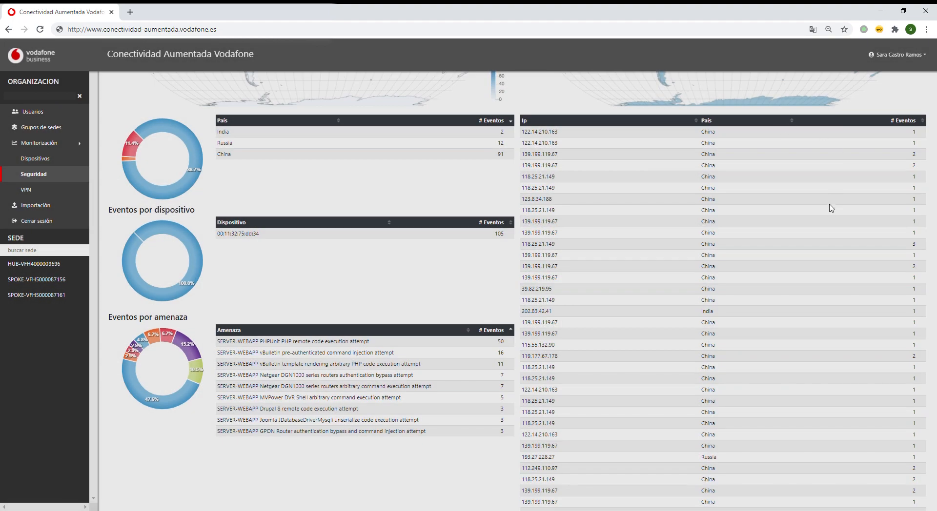
scroll(831, 209, "up", 6)
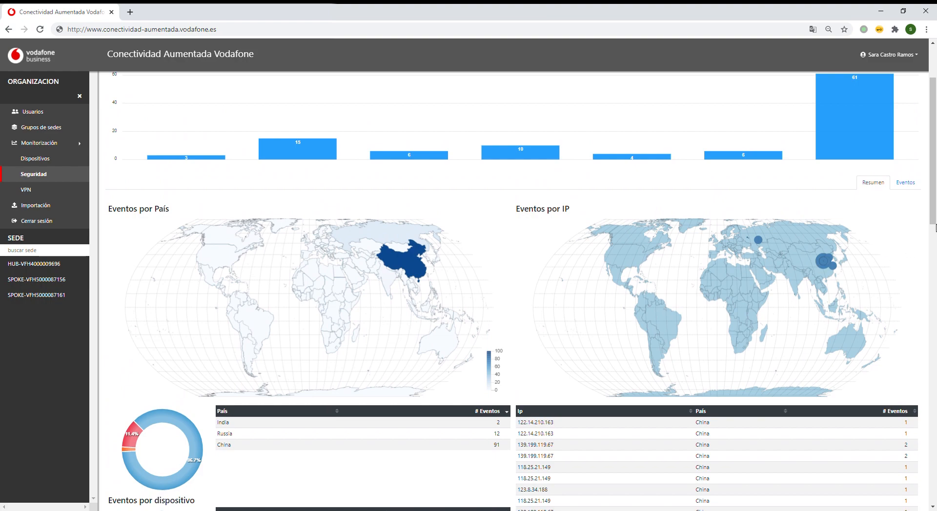
left_click(906, 182)
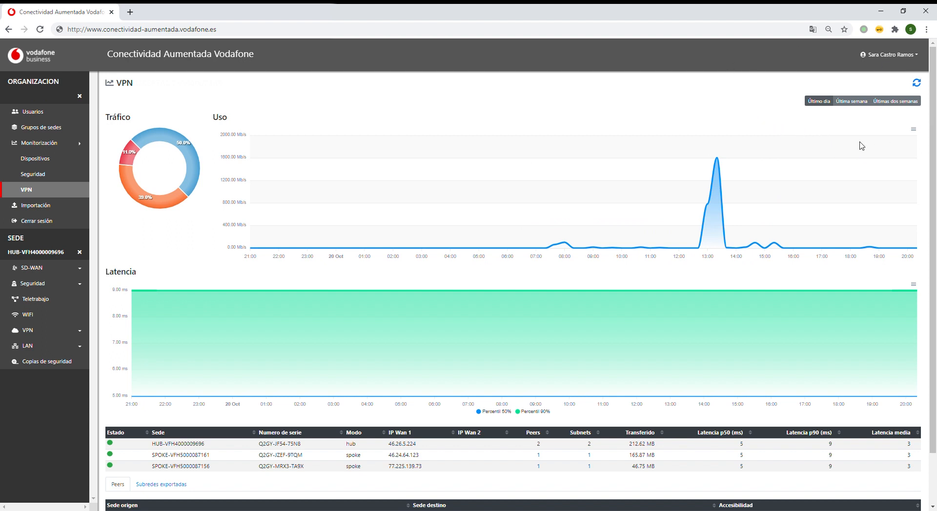
Set VPN monitoring to the last two weeks and examine the traffic per site, the peers and the exported subnets
left_click(852, 106)
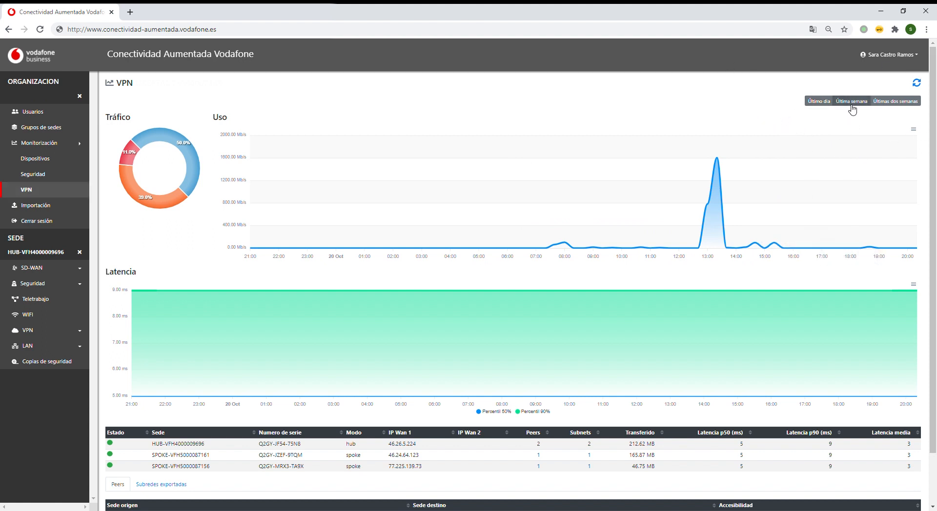
left_click(889, 122)
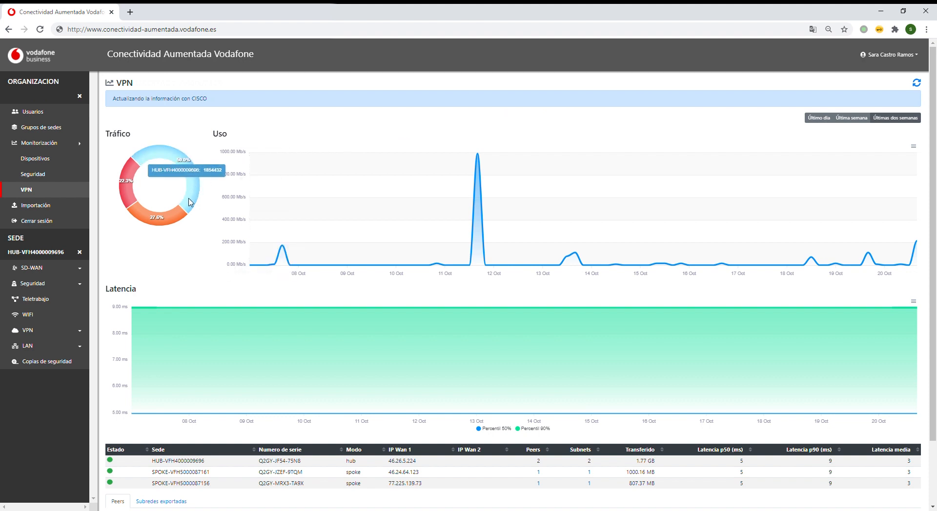
mouse_move(186, 215)
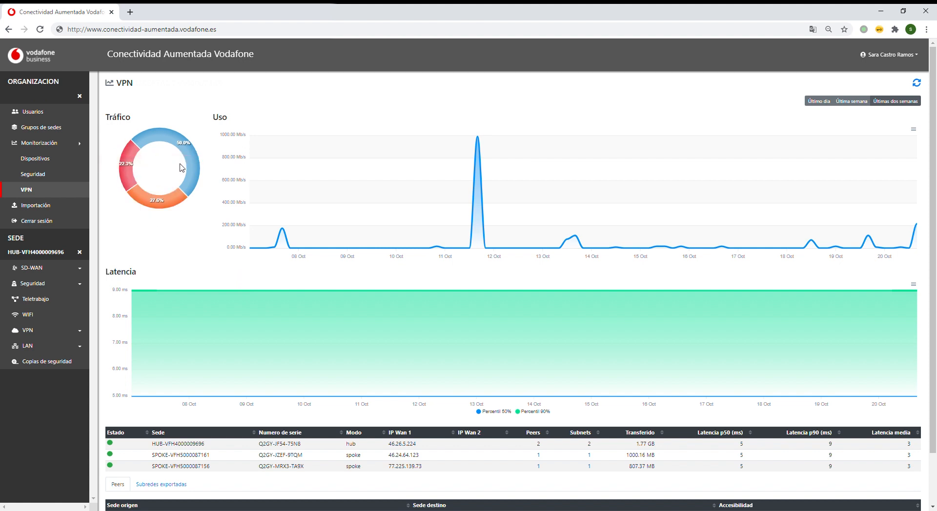
scroll(198, 266, "down", 1)
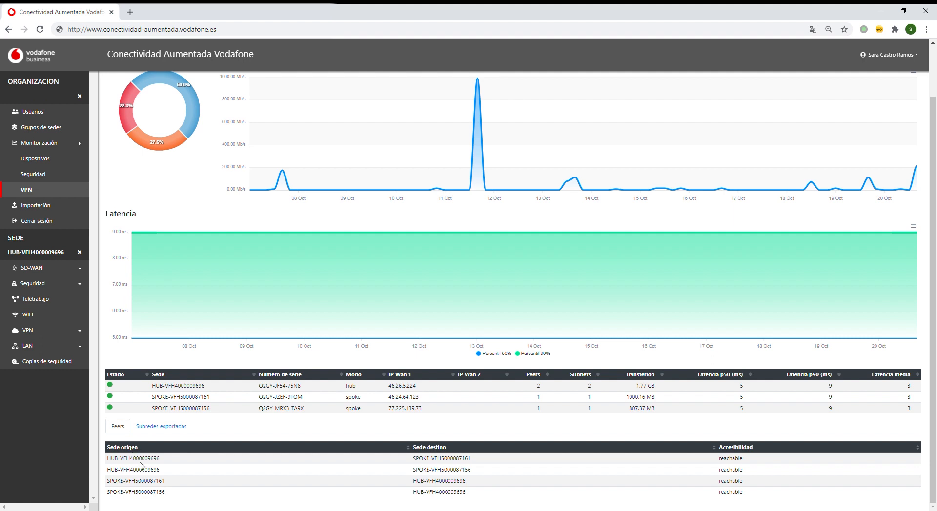
left_click(166, 428)
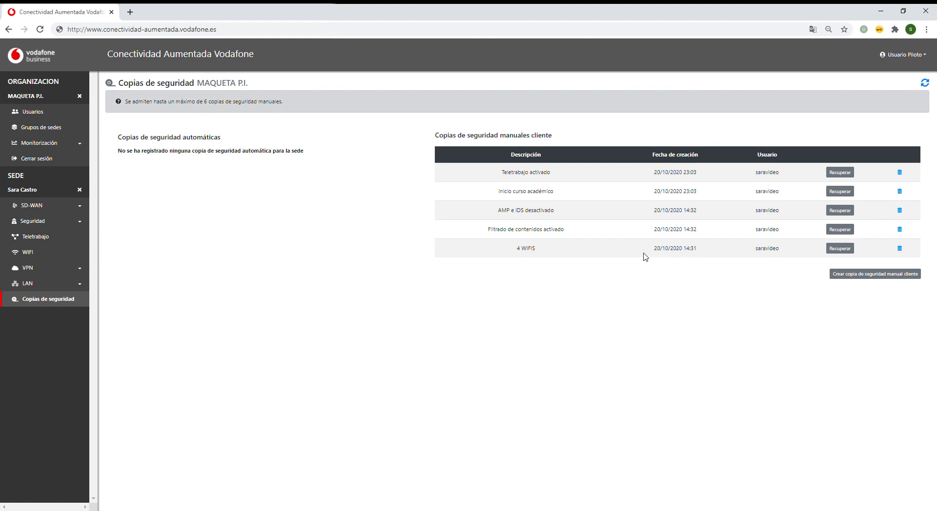
Create a manual client backup with the description "Copia de seguridad Octubre"
left_click(881, 276)
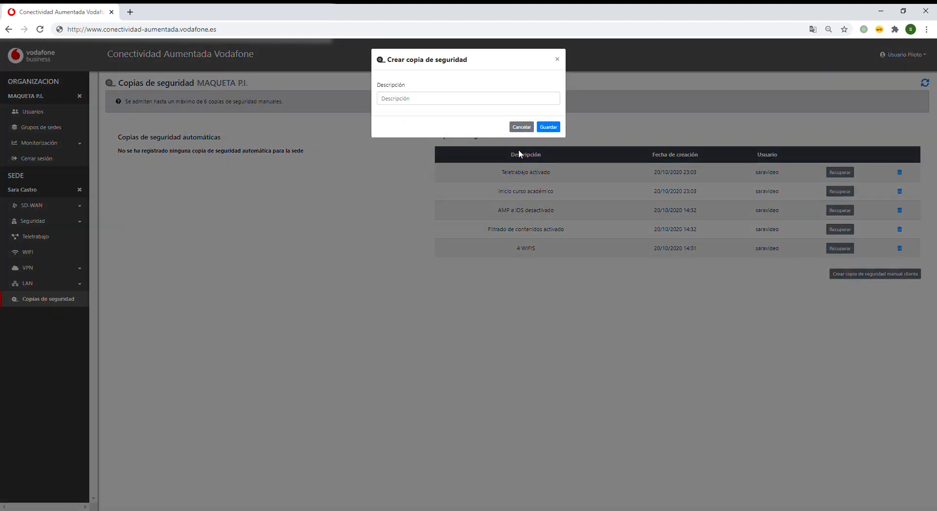
left_click(471, 103)
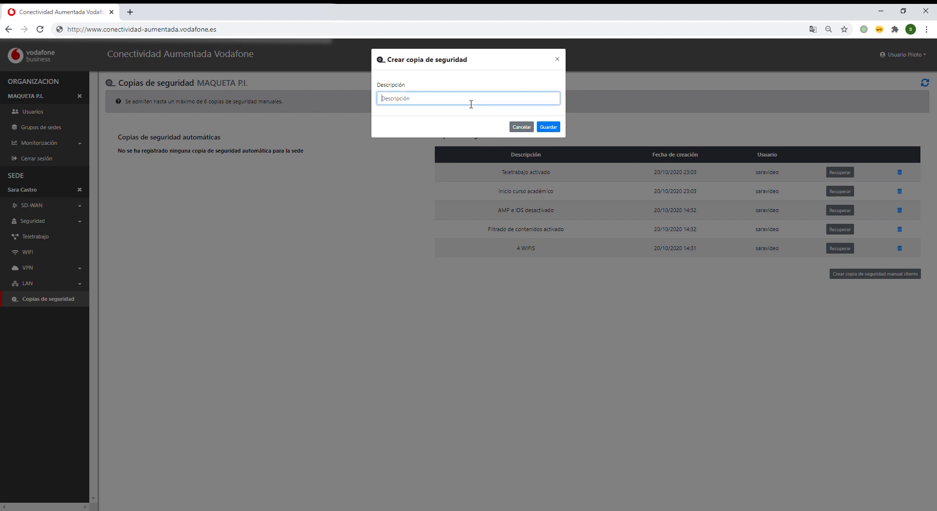
type("Cop")
type("ctubre")
left_click(561, 135)
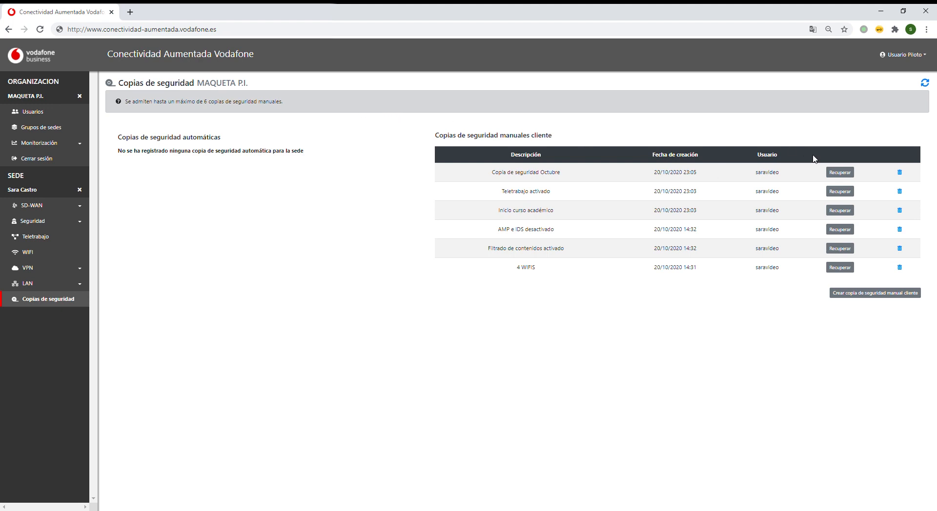
Delete the "AMP e IDS desactivado" backup and save a new manual backup described as "Nueva copia de seguridad"
left_click(901, 250)
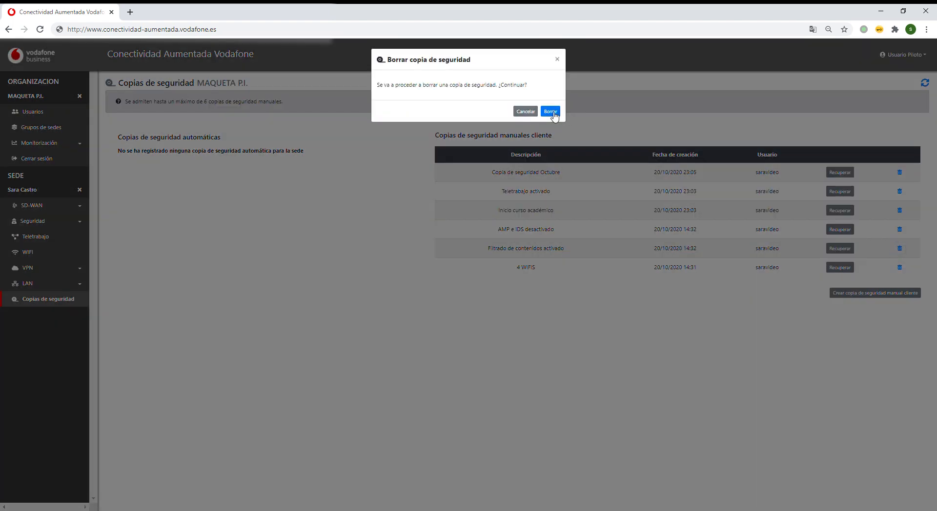
left_click(551, 113)
left_click(848, 274)
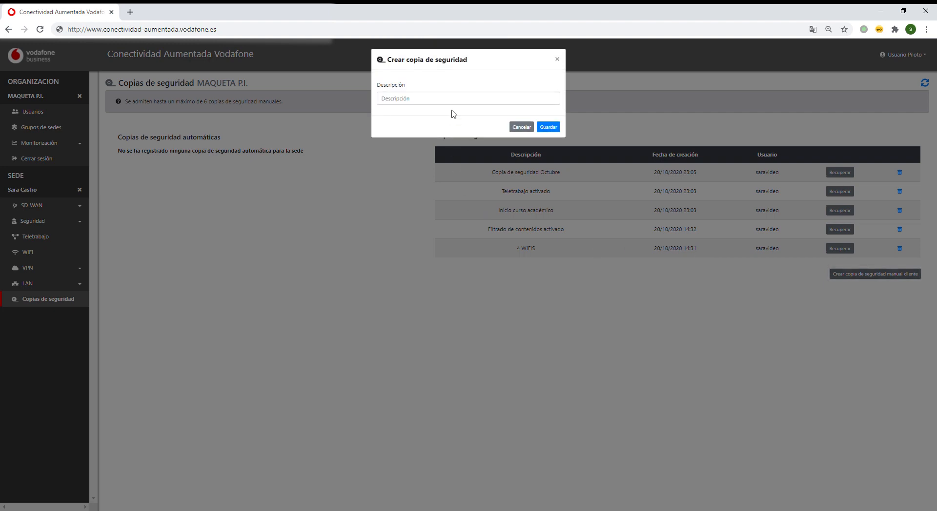
left_click(457, 100)
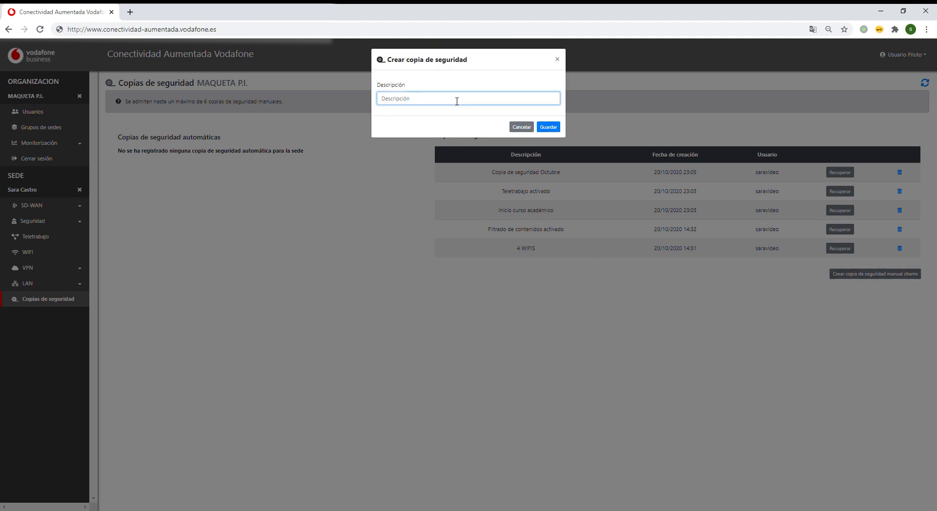
type("Nueva copia de seguridad")
left_click(553, 125)
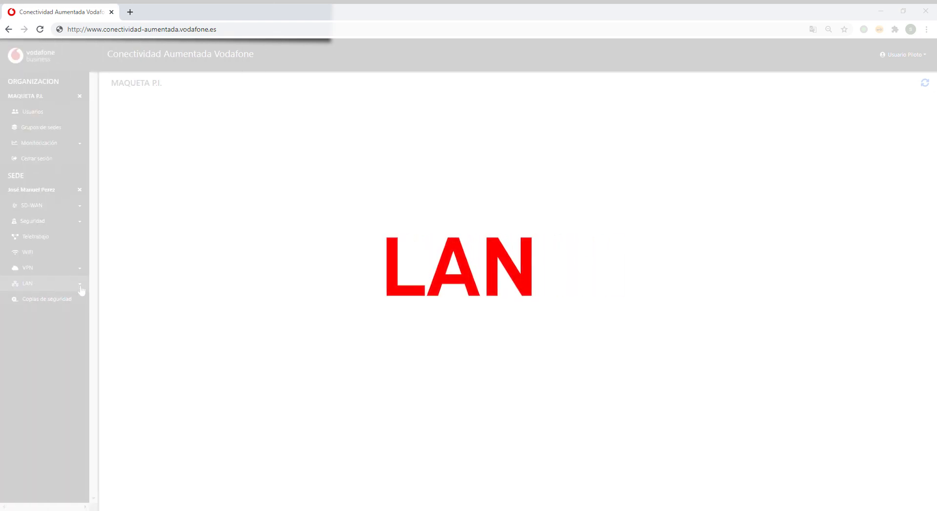
Look through the site's LAN sections, including Puertos and Rutas estáticas, and open its VLAN list
left_click(82, 290)
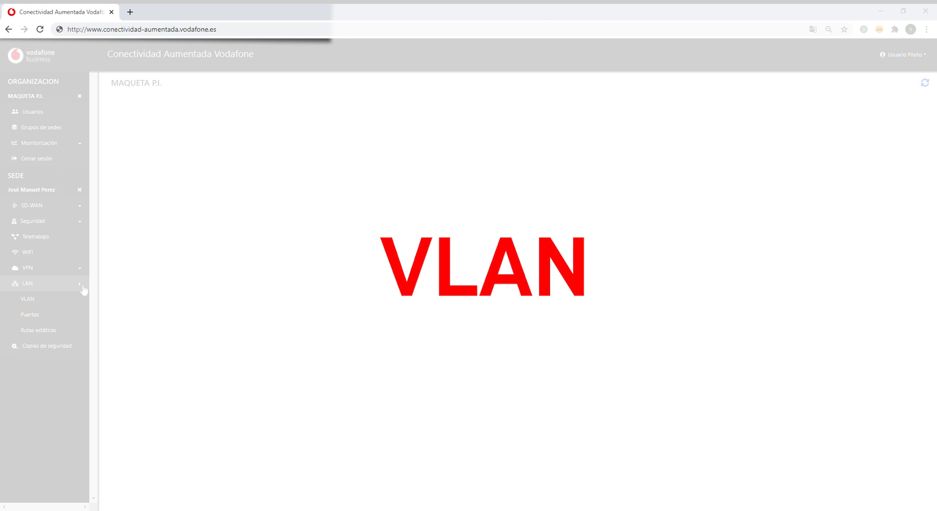
left_click(57, 317)
left_click(56, 330)
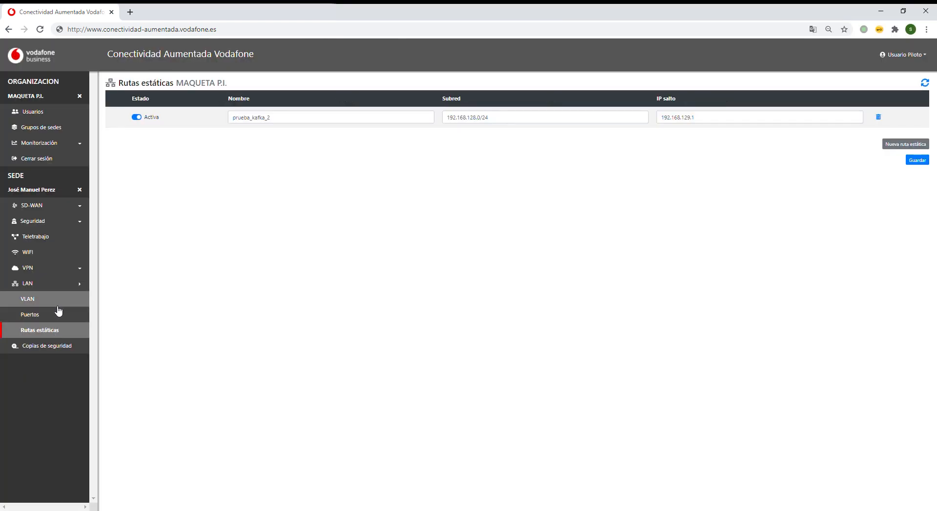
left_click(59, 303)
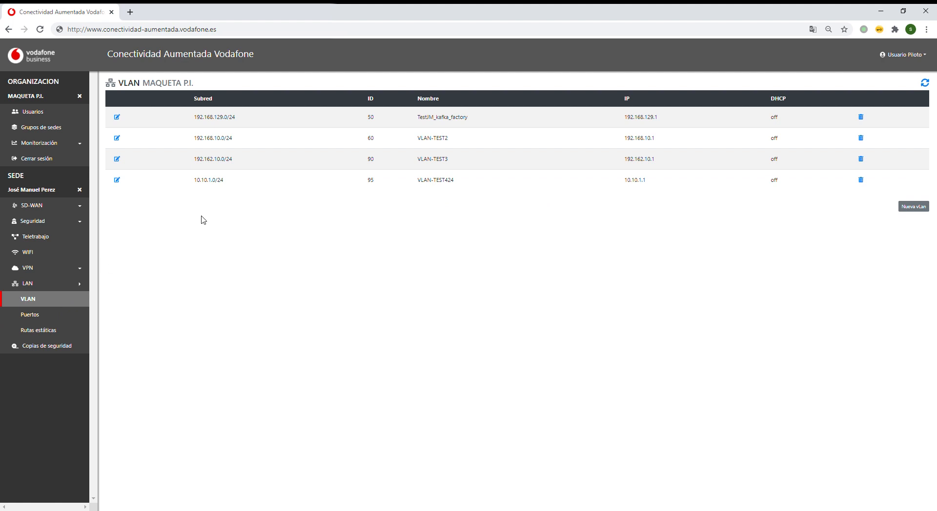
Start a new VLAN with ID 4-9, name SCR, subnet 192.168.1.0/24 and IP 192.168.1.1
left_click(916, 207)
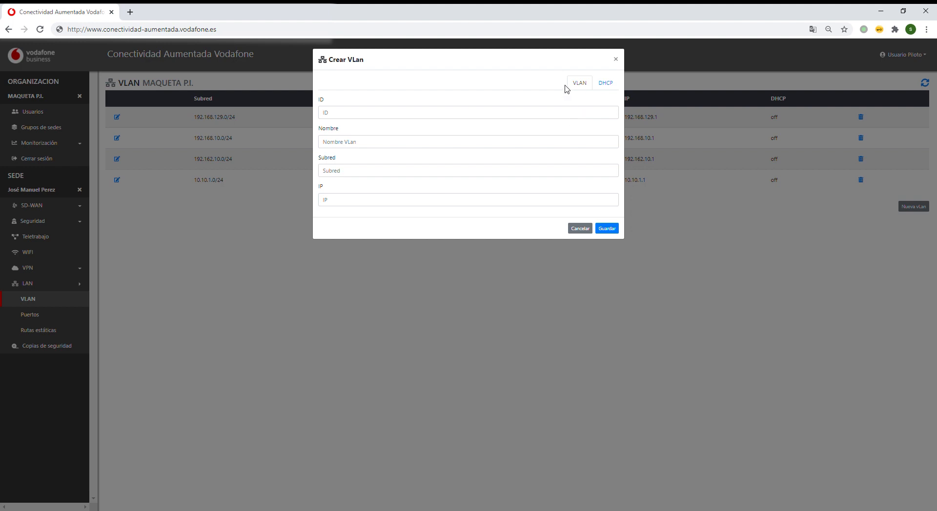
left_click(606, 84)
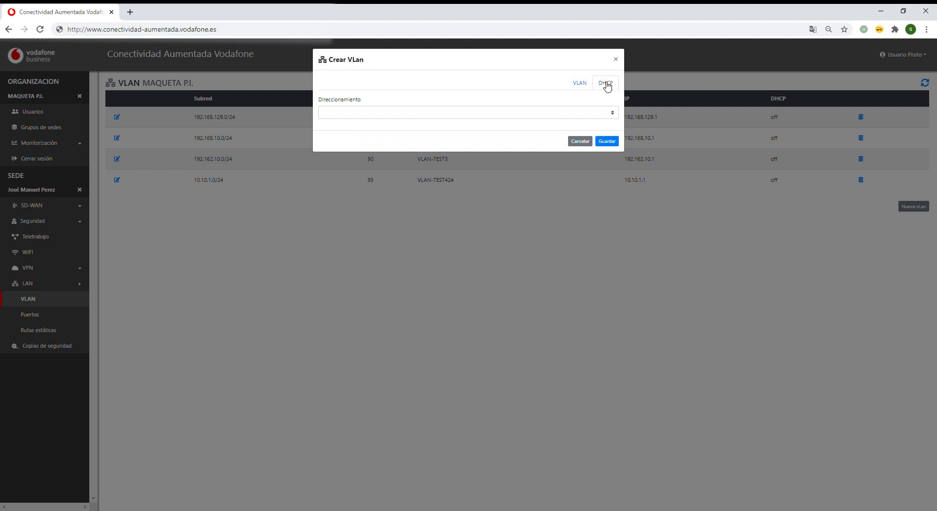
left_click(585, 84)
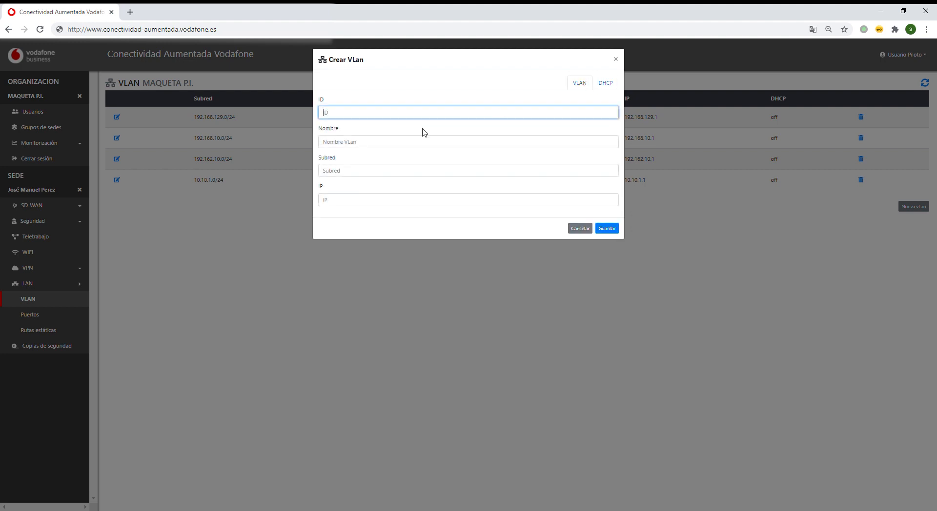
type("4-9")
left_click(388, 143)
type("SCR")
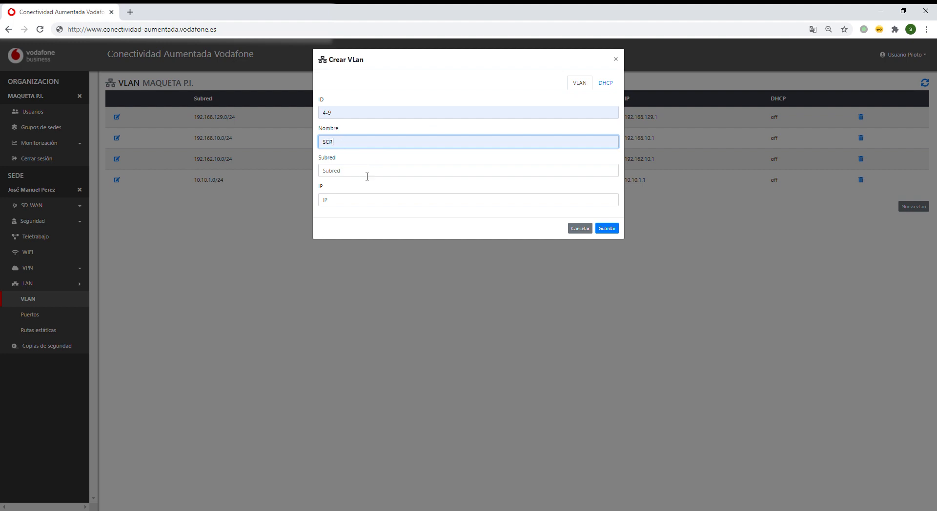
left_click(367, 175)
left_click(359, 192)
left_click(361, 200)
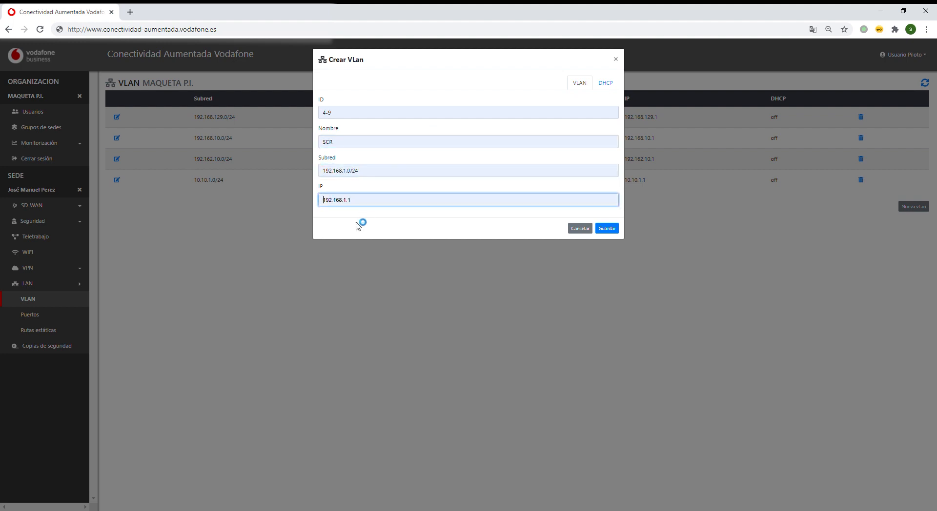
Set the new VLAN's DHCP addressing to "Do not respond to DHCP Requests" and try to save it
left_click(610, 86)
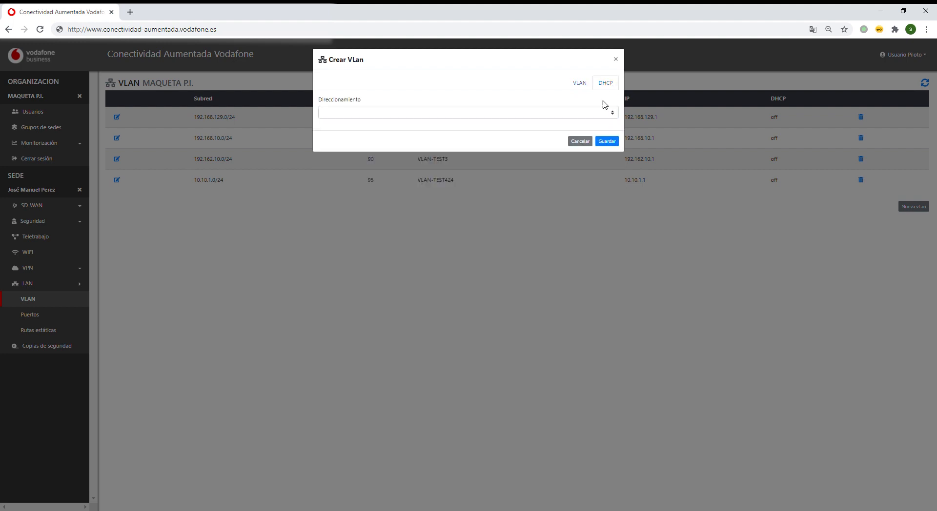
left_click(605, 111)
left_click(592, 141)
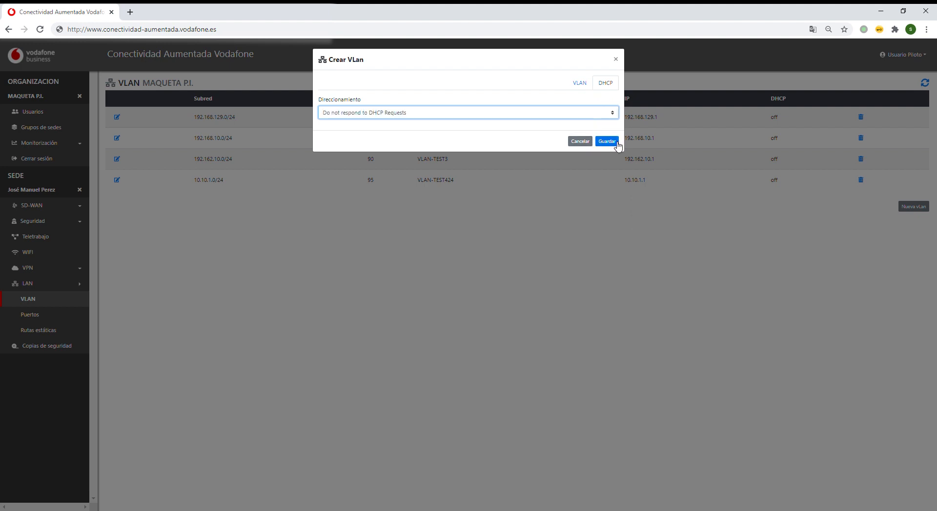
left_click(616, 142)
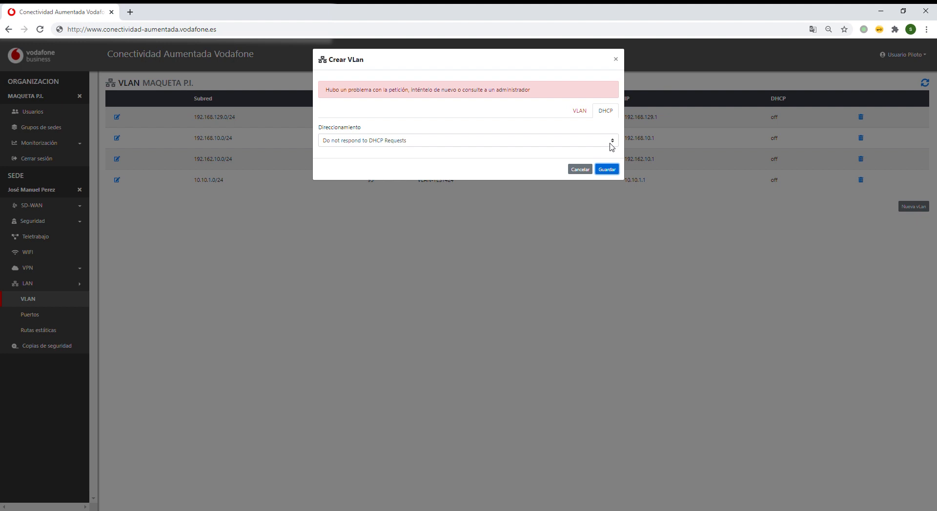
Correct the new SCR VLAN's ID to 1 and save the VLAN
left_click(579, 111)
left_click_drag(438, 152, 320, 156)
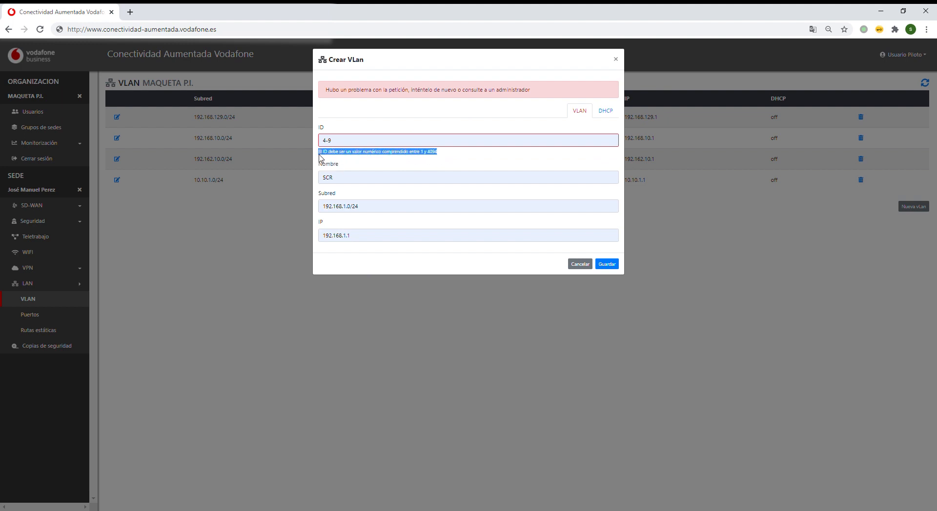
left_click(359, 142)
key("ctrl+a")
type("1")
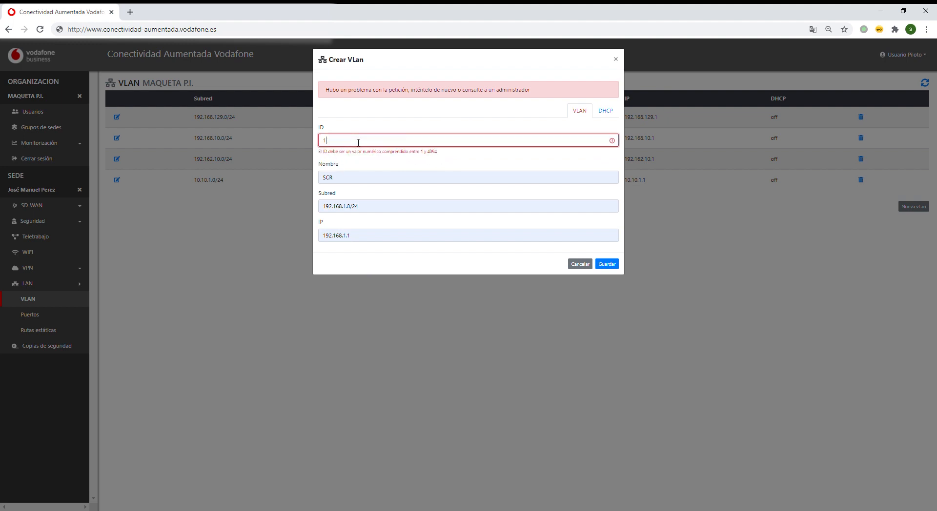
left_click(609, 265)
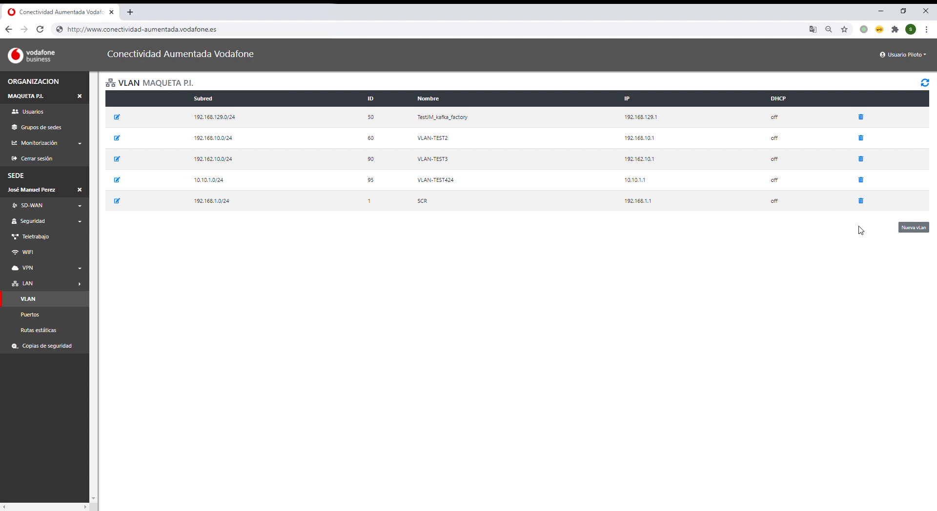
Delete the SCR VLAN from the site's VLAN list
left_click(862, 201)
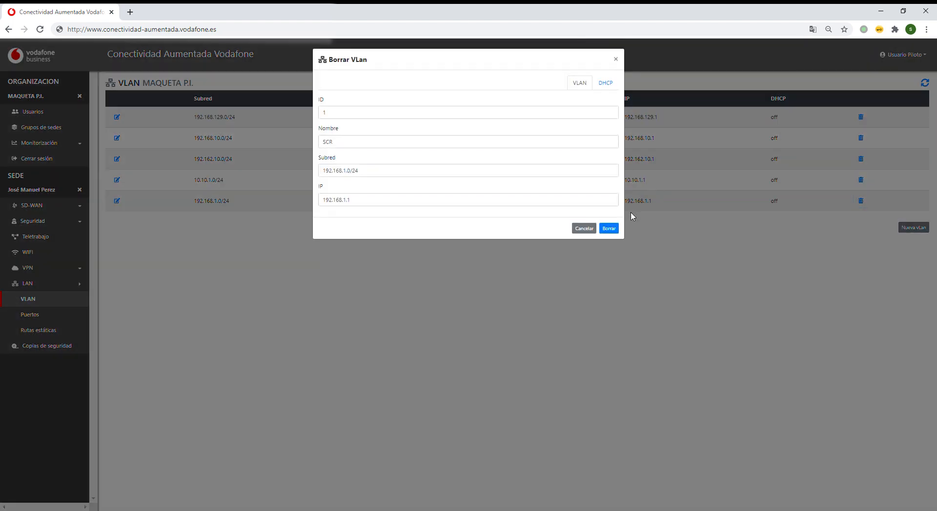
left_click(608, 228)
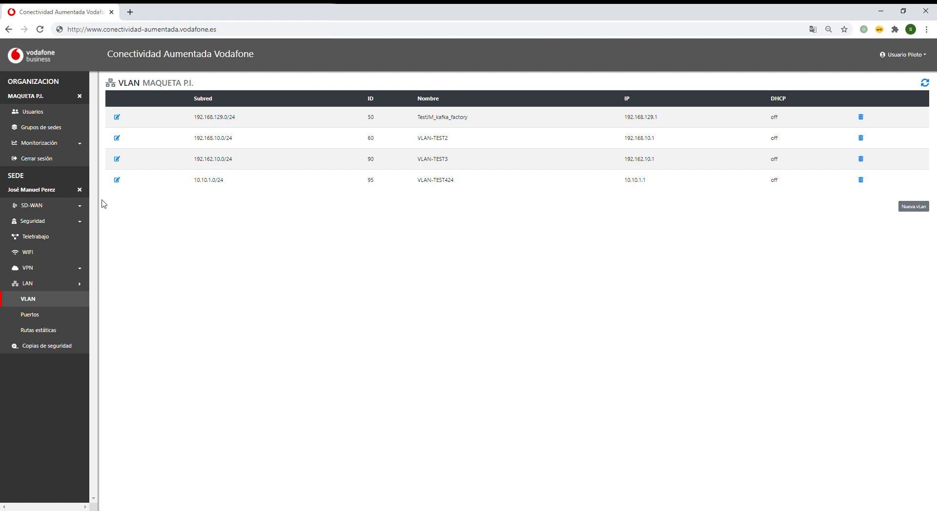
Rename the VLAN with ID 95 as VLAN-TEST4 and save the change
left_click(117, 181)
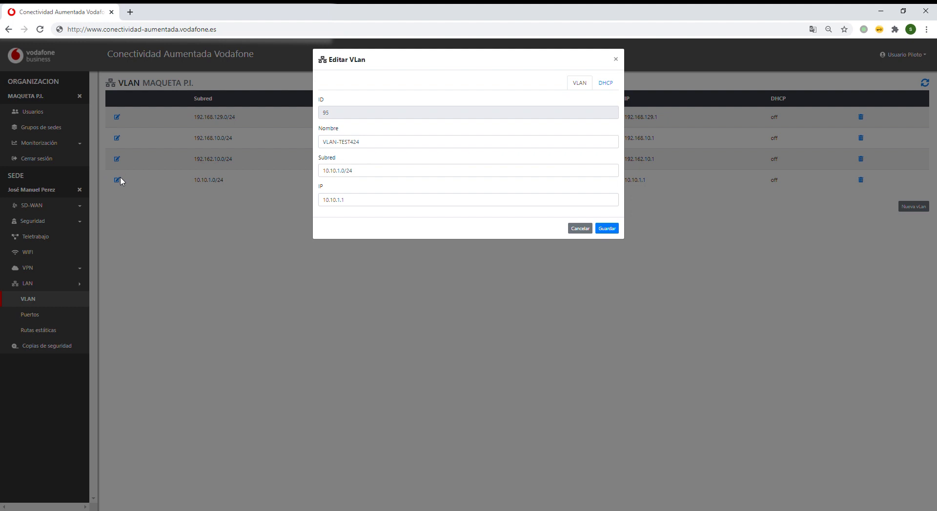
left_click(384, 145)
key("BackSpace")
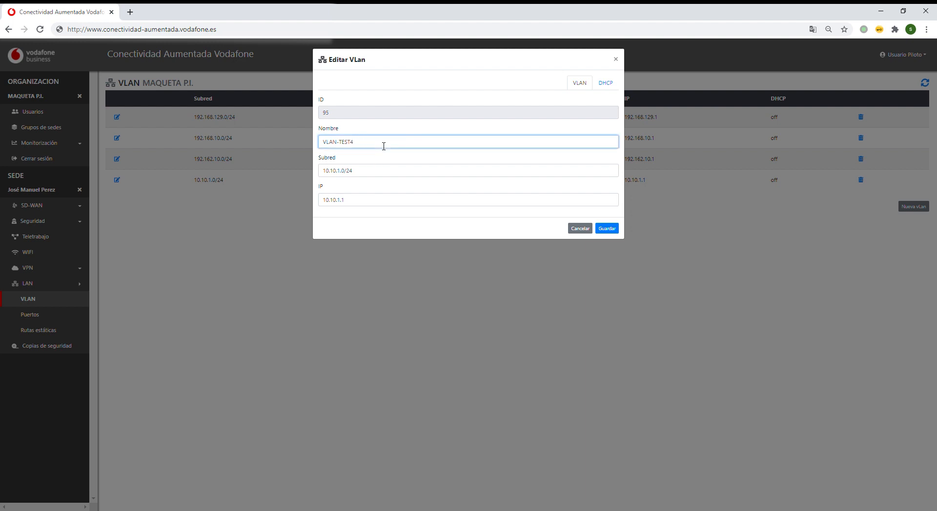
left_click(607, 229)
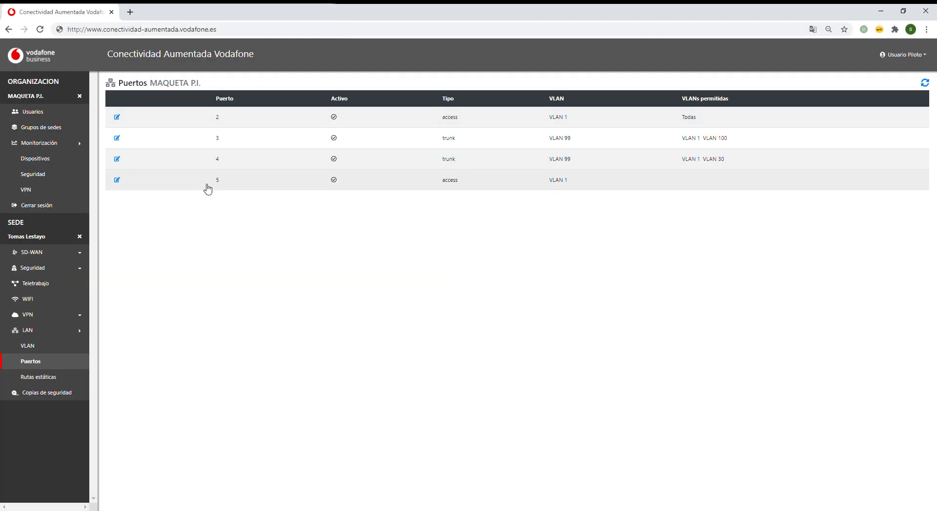
Open the configuration of port 5, keep VLAN 1 (Prueba) as its VLAN and save it
left_click(117, 181)
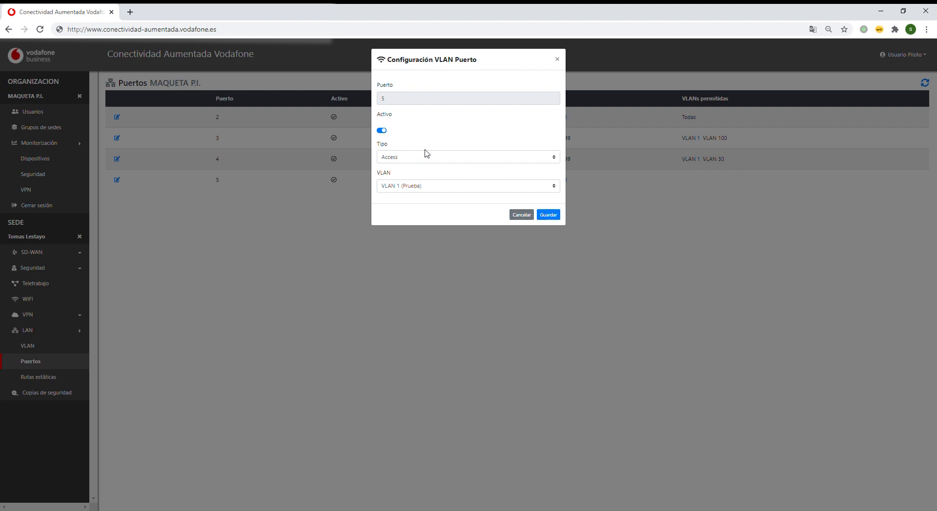
left_click(555, 191)
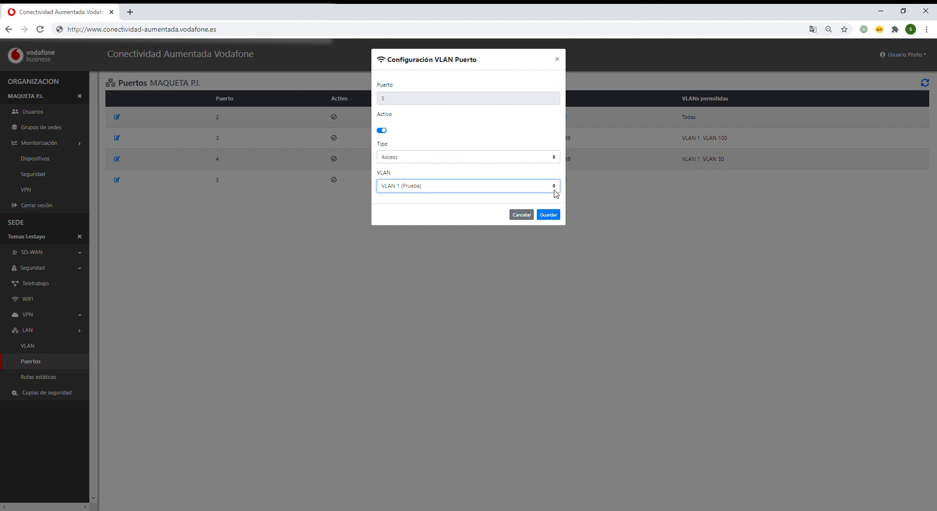
left_click(549, 215)
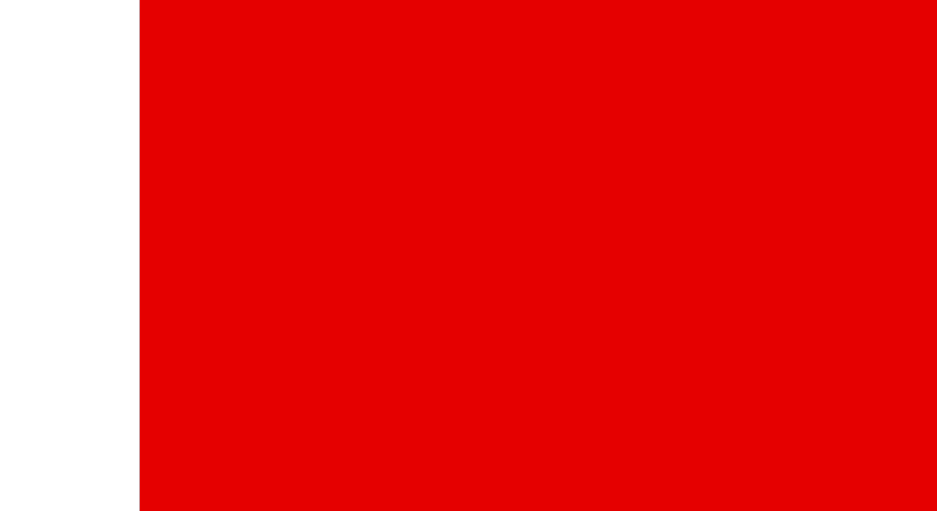
Open the site's static routes and toggle the PRUEBA 40 route between disabled and active, leaving it active
left_click(63, 378)
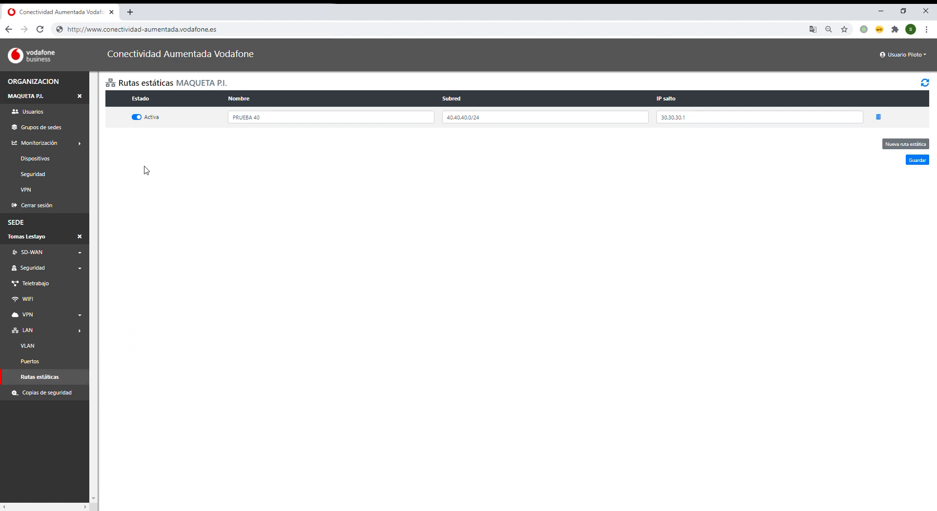
left_click(140, 118)
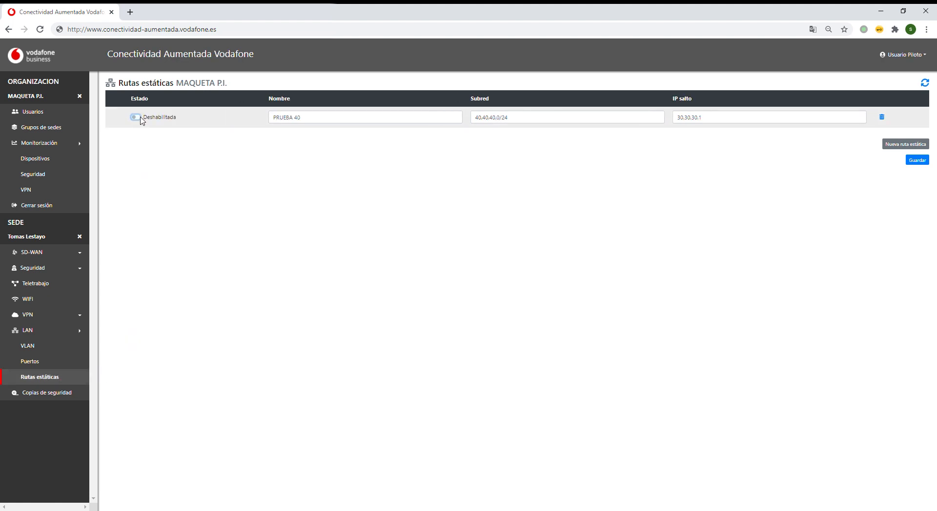
left_click(141, 118)
left_click(140, 118)
left_click(141, 119)
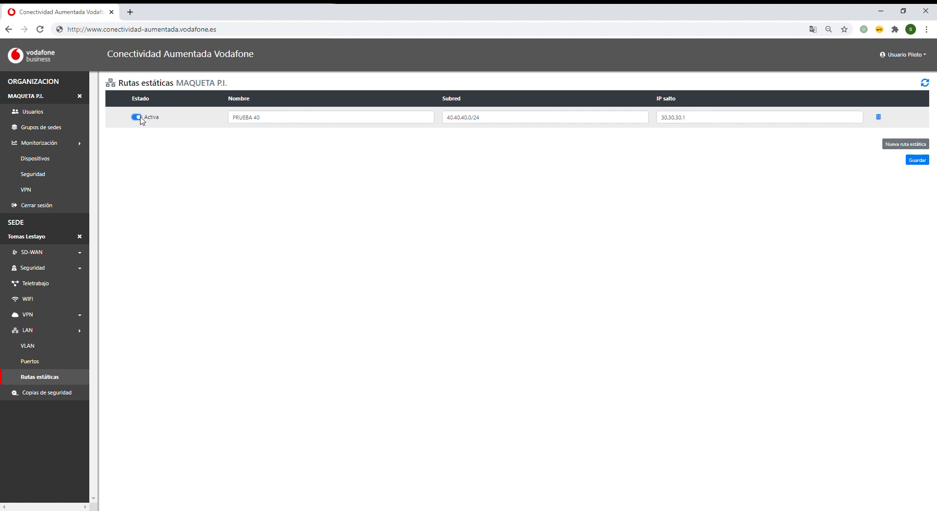
left_click(140, 118)
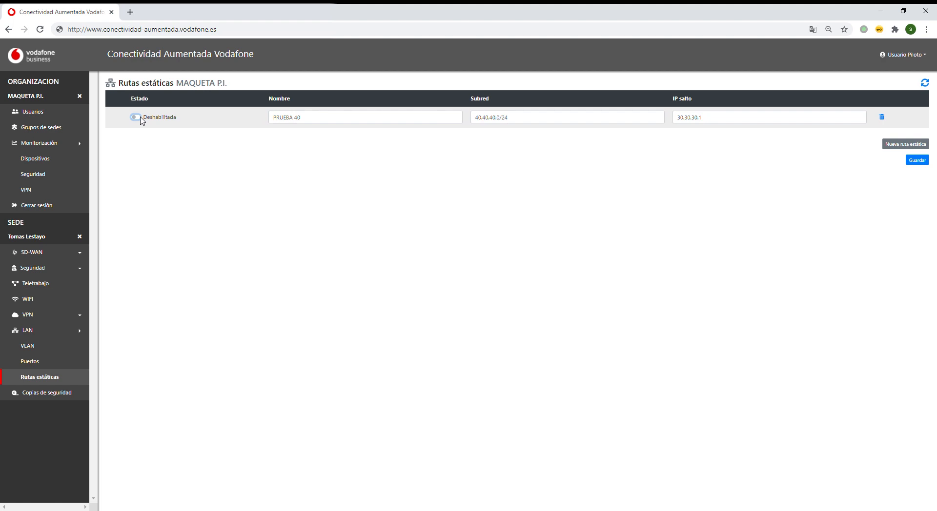
left_click(140, 118)
Go through the name, subnet and hop IP fields of the PRUEBA 40 static route
left_click(296, 123)
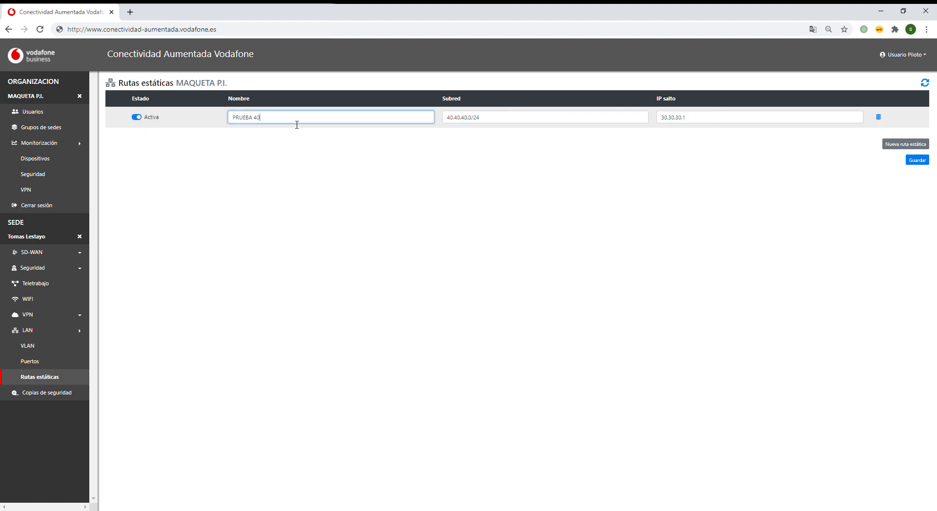
key("Tab")
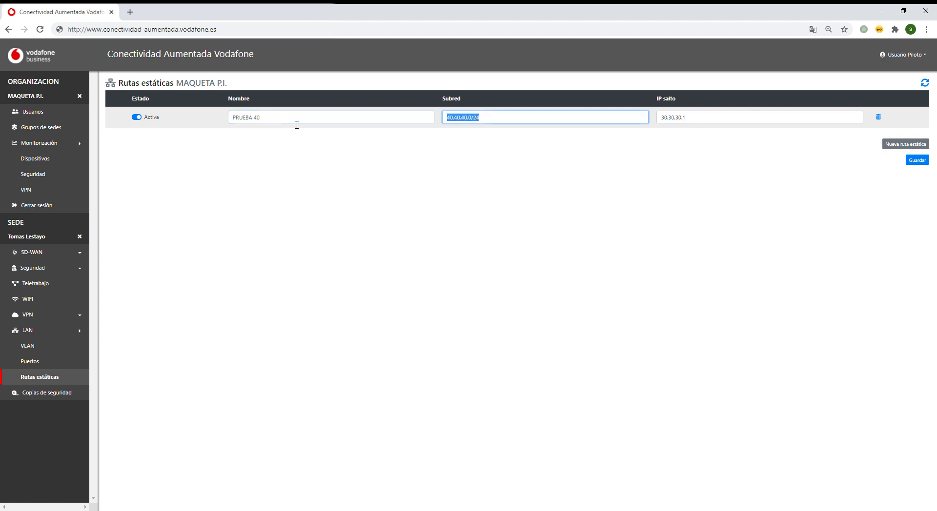
key("Tab")
key("Tab")
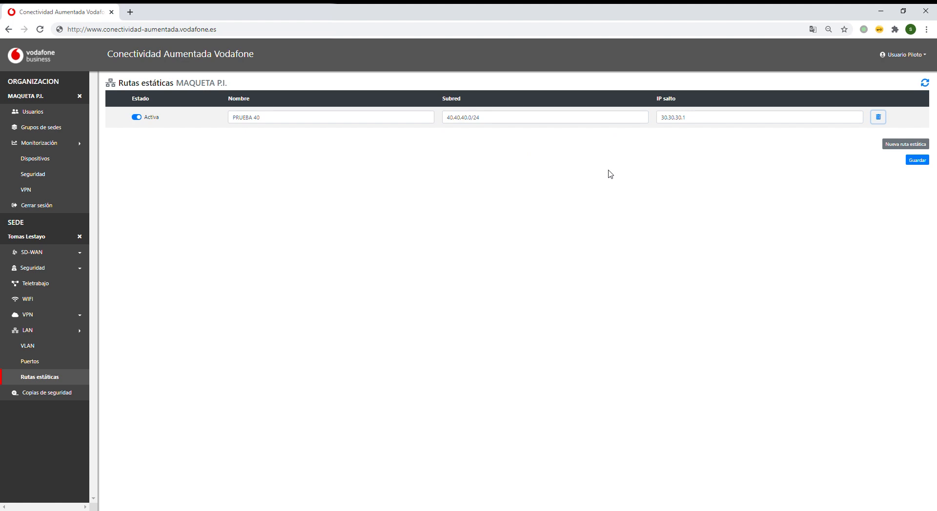
Add an empty static route, delete it again and save the static routes
left_click(907, 146)
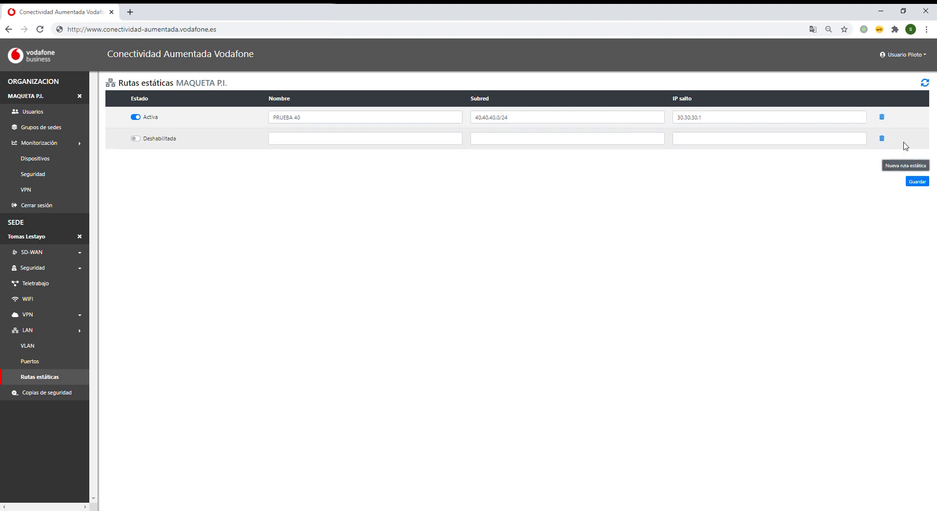
left_click(882, 139)
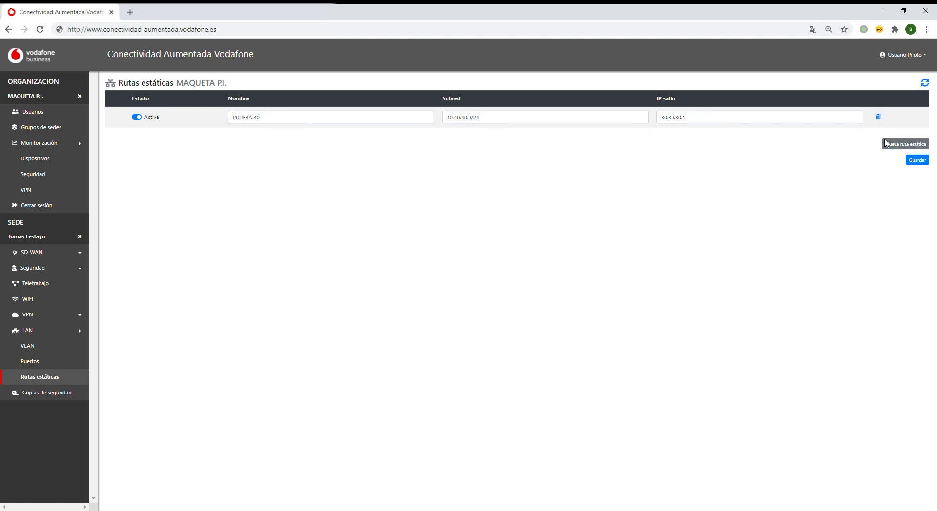
left_click(917, 161)
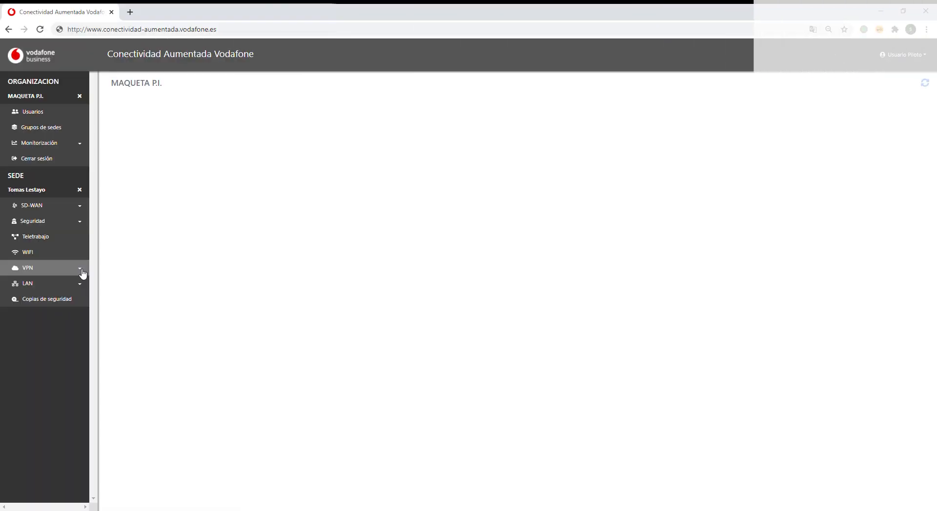
Open the site's VPN subnets, enable injecting VLAN 100 (100.100.100.0/24) into the VPN and save
left_click(82, 270)
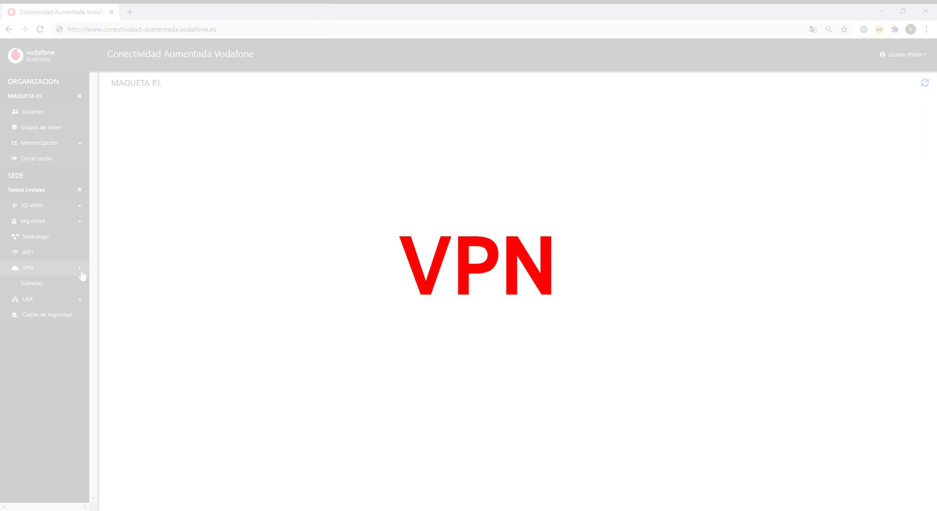
left_click(76, 284)
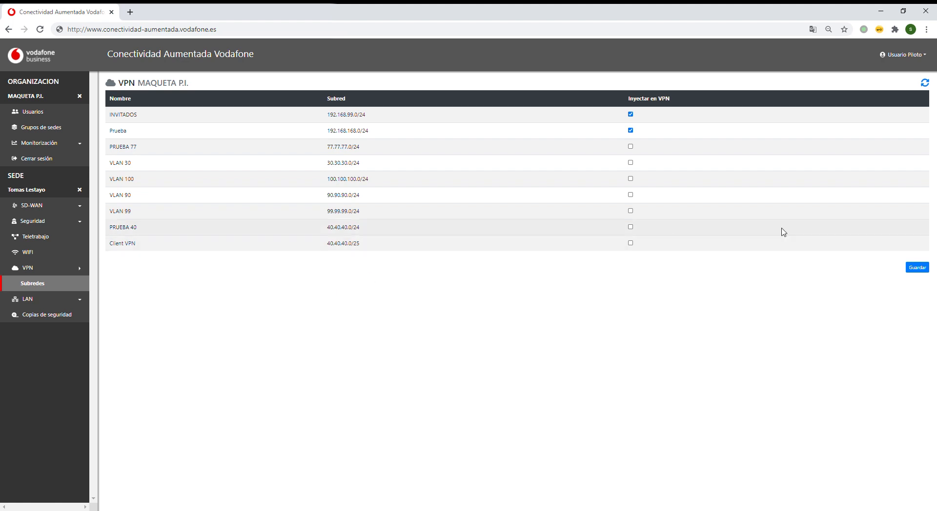
left_click(630, 180)
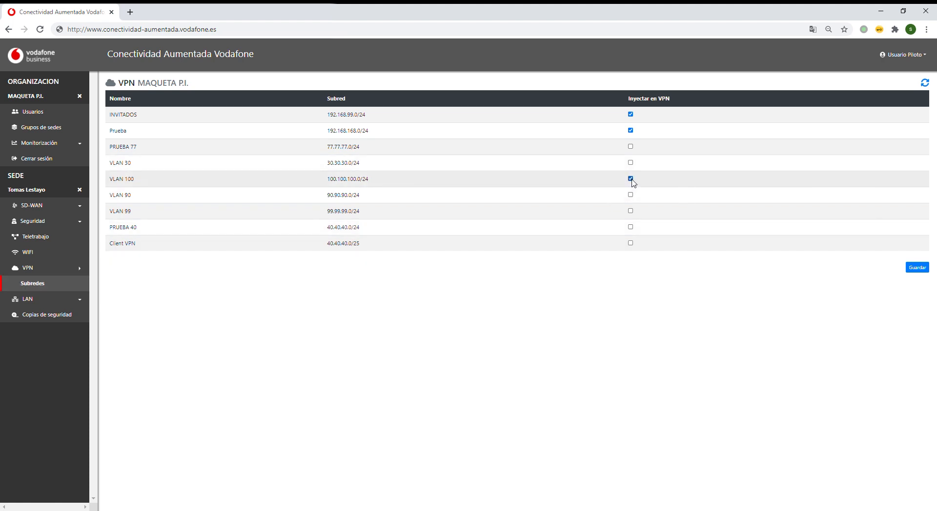
left_click(915, 269)
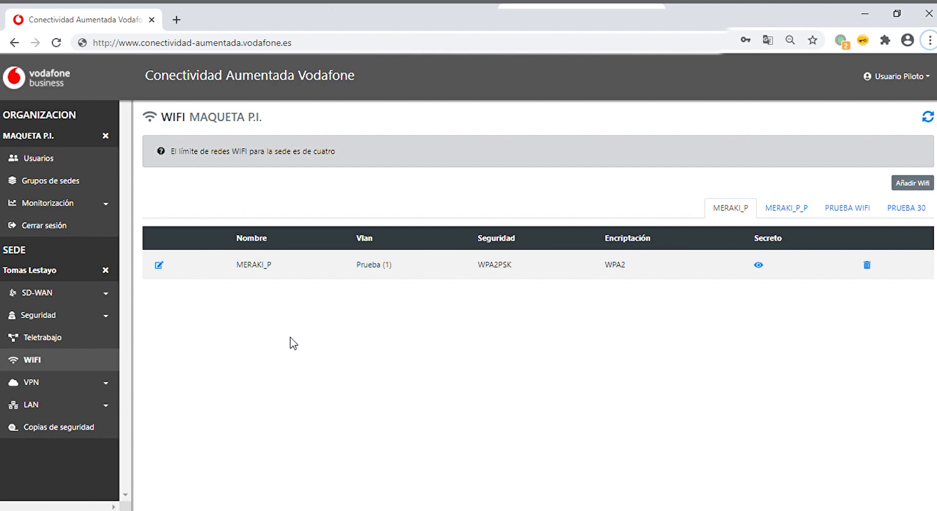
Look through the WiFi networks MERAKI_P_P, PRUEBA WIFI, PRUEBA 30 and MERAKI_P, and go over the details of MERAKI_P
left_click(775, 213)
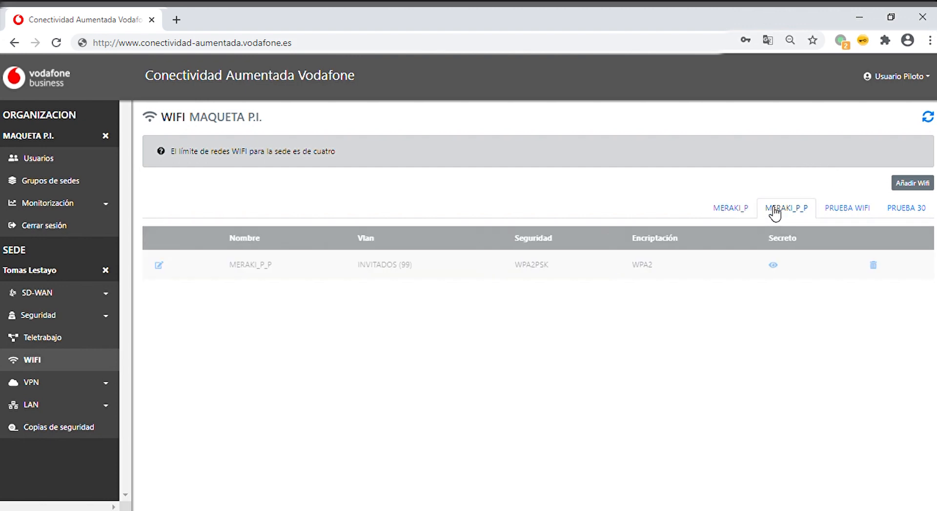
left_click(848, 214)
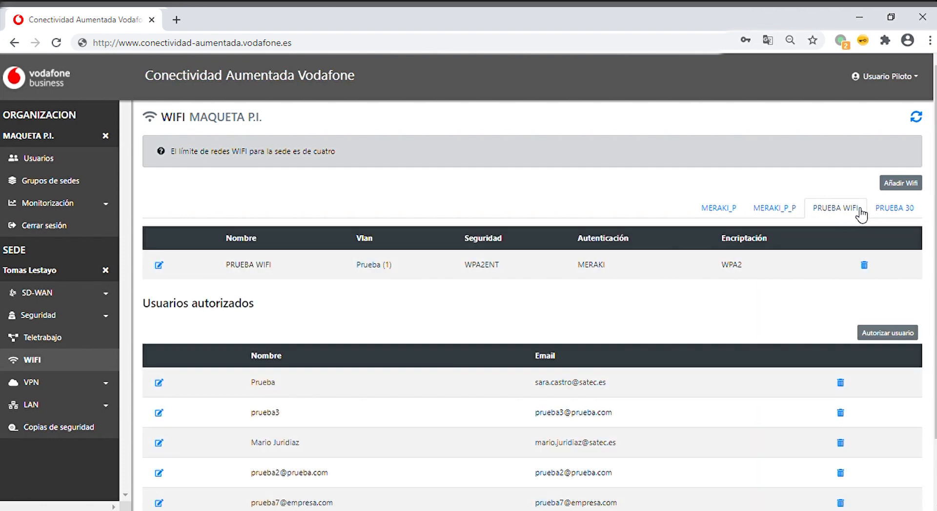
left_click(893, 215)
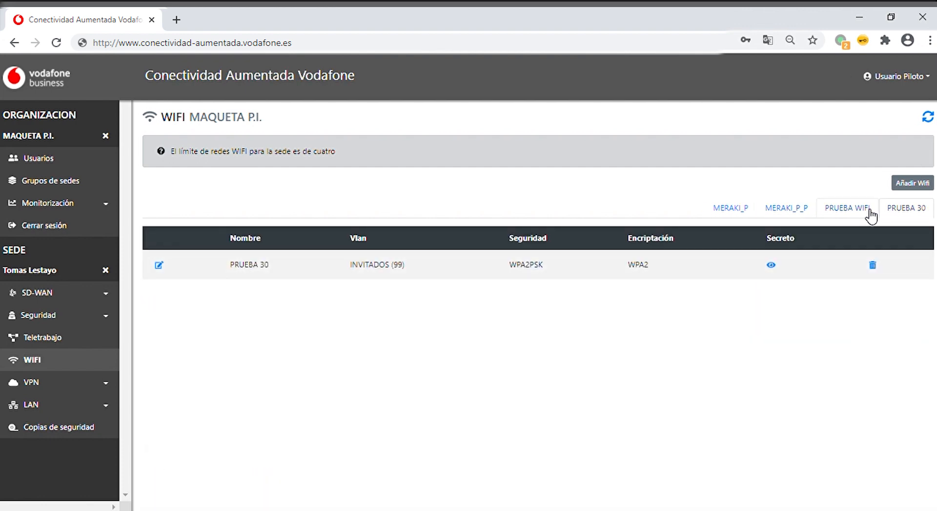
left_click(738, 208)
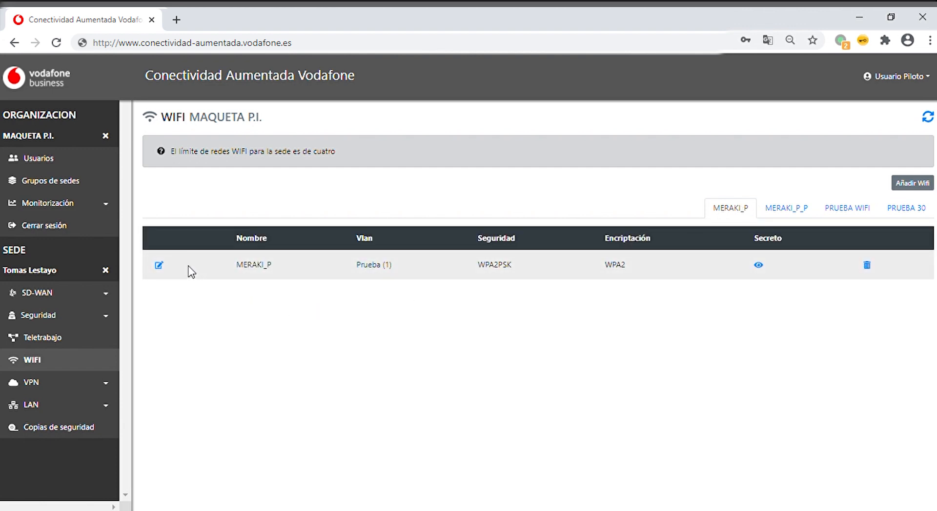
left_click_drag(225, 241, 714, 255)
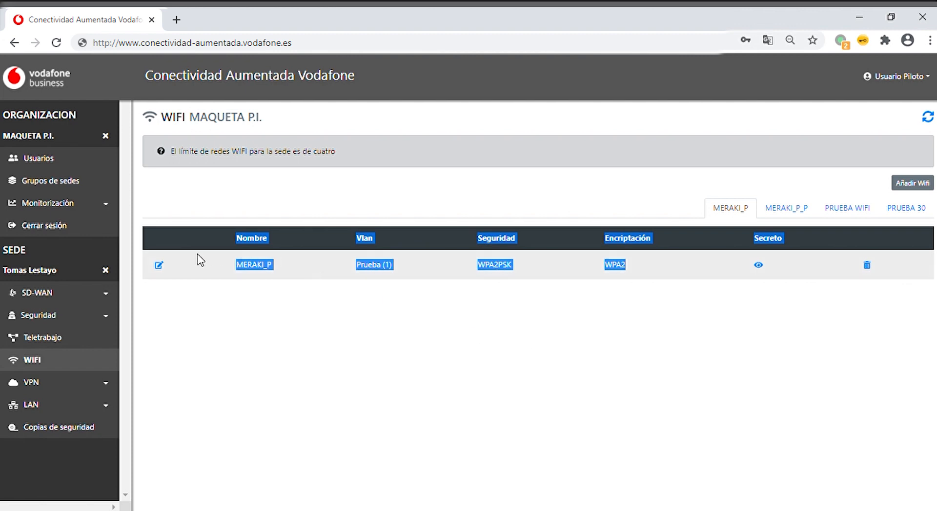
Try WPA2 Enterprise security with Radius authentication on the MERAKI_P network, and discard the changes
left_click(160, 267)
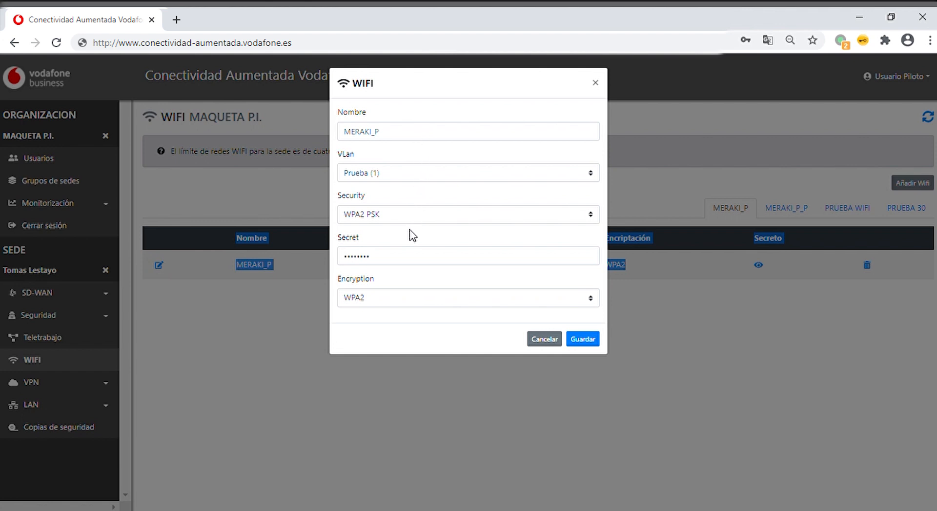
left_click(426, 212)
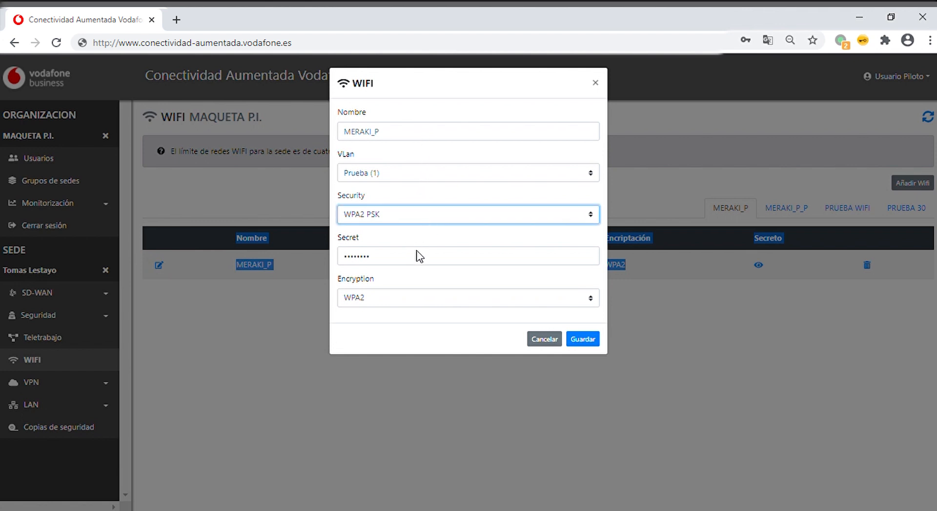
key("Down")
key("Tab")
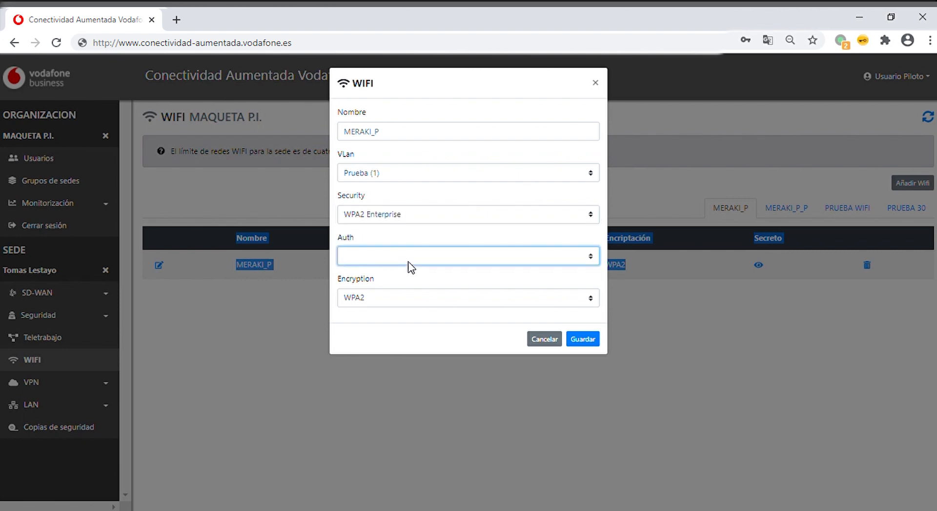
key("Down")
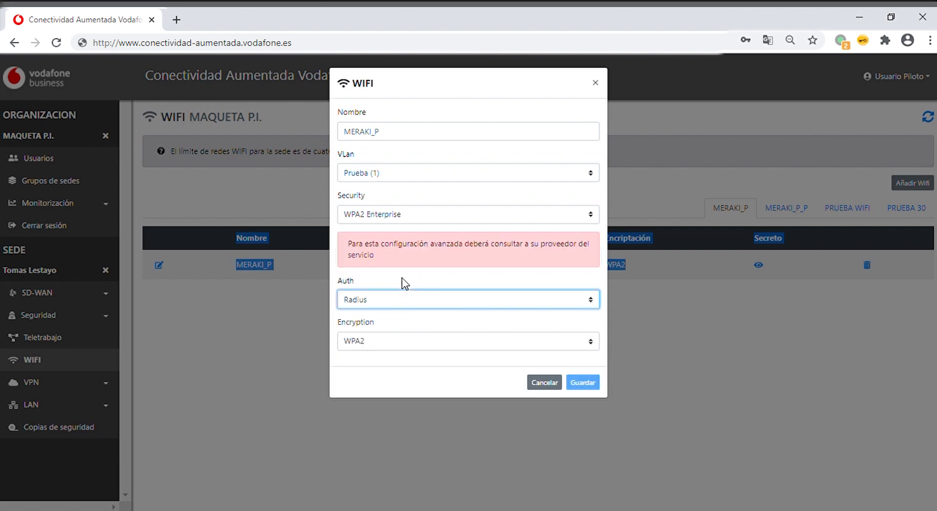
left_click(543, 384)
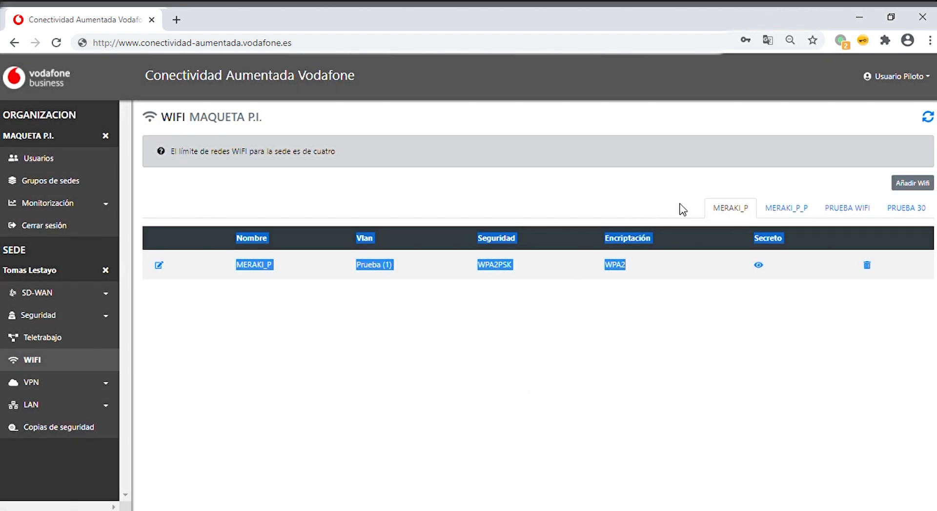
Start authorizing another user for PRUEBA WIFI, leaving the e-mail blank and setting the authorization to expire after 30 minutes
left_click(855, 215)
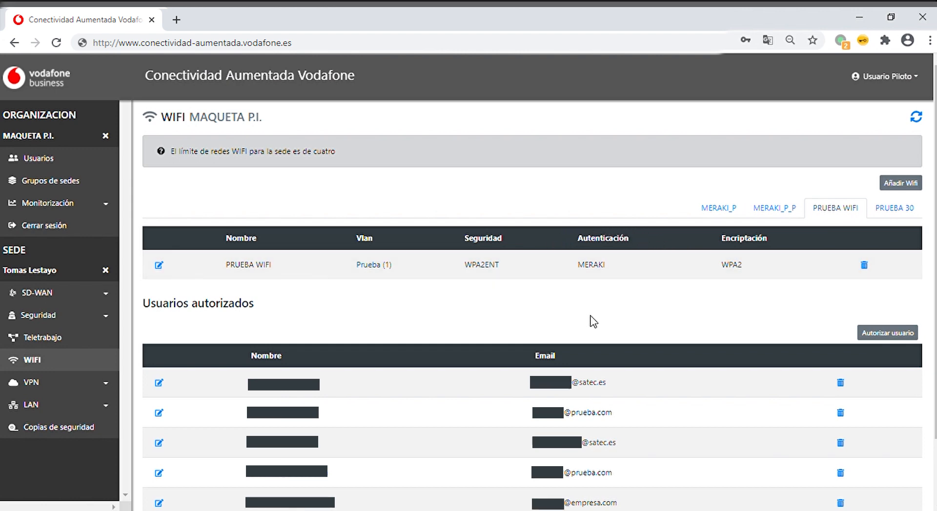
scroll(574, 337, "down", 2)
scroll(575, 339, "down", 1)
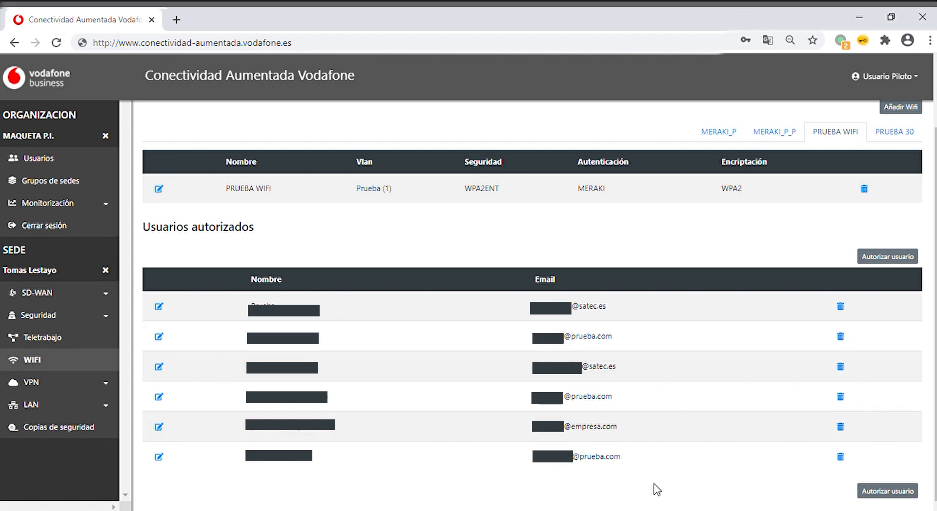
left_click(877, 494)
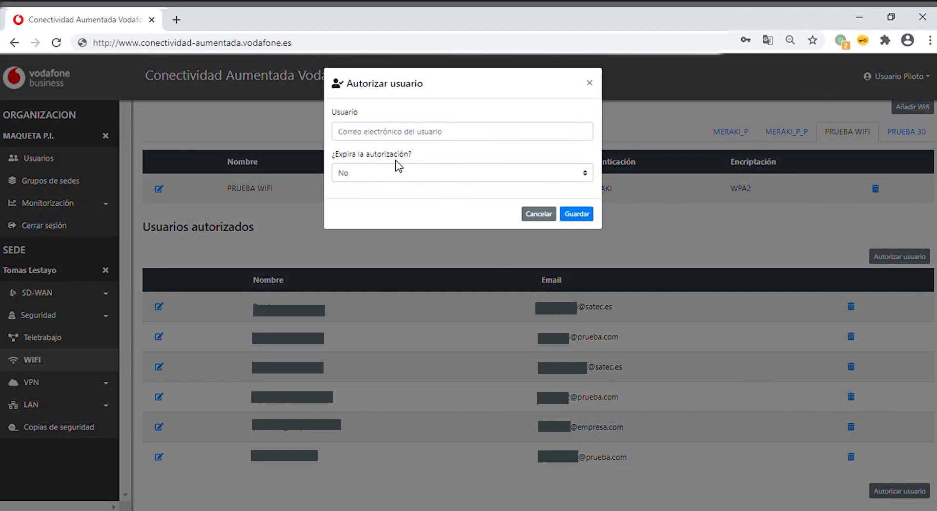
left_click(421, 138)
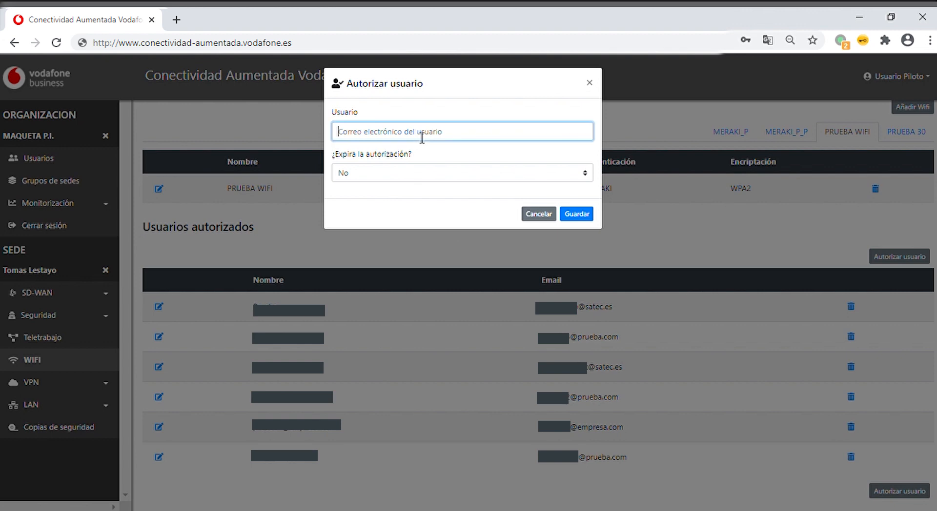
left_click(408, 175)
left_click(405, 192)
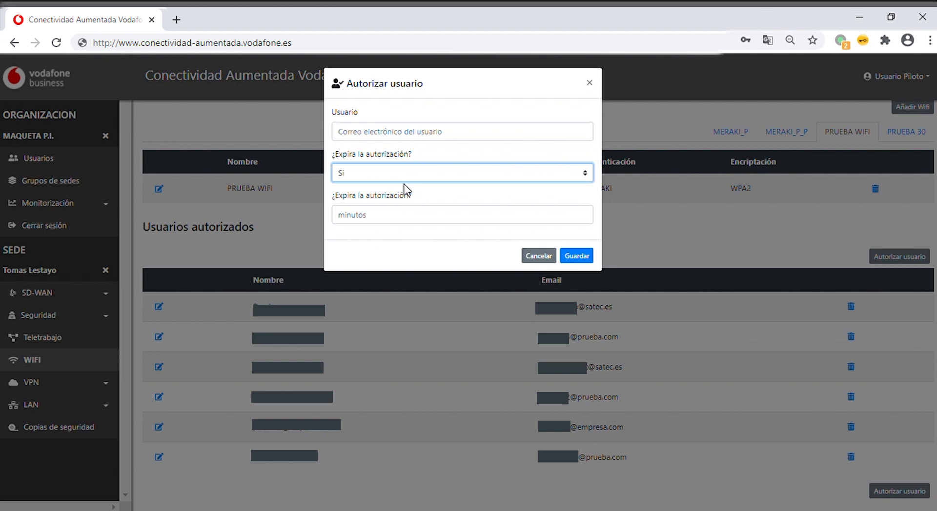
left_click(401, 213)
type("30")
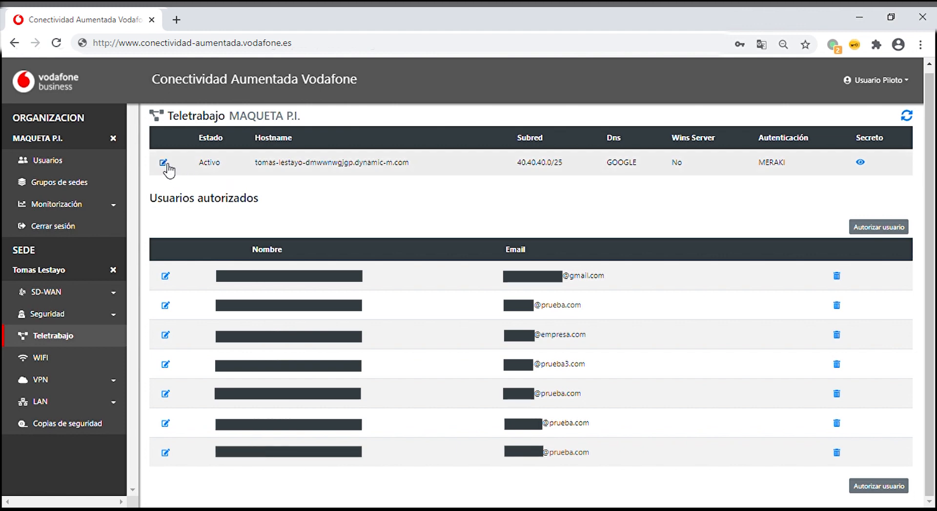
Review the Teletrabajo settings and their authentication options, close them without saving, and view the shared secret
left_click(164, 164)
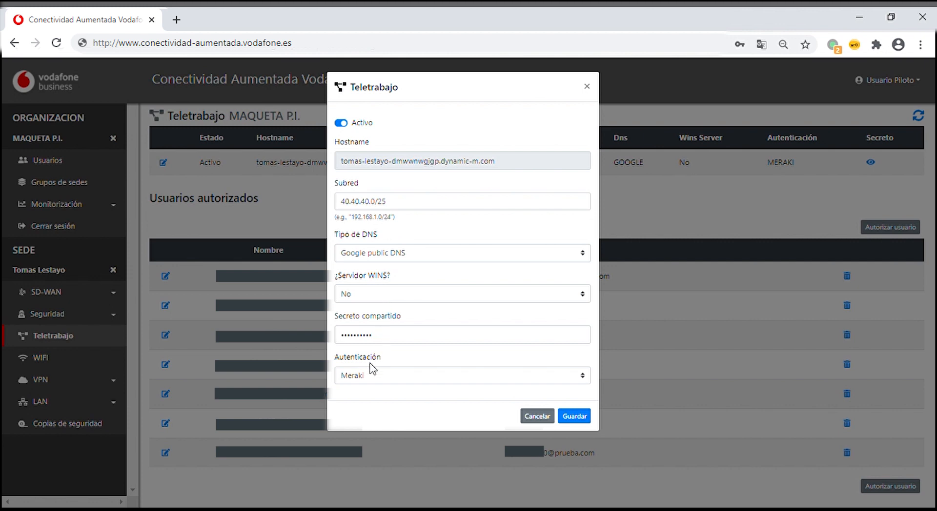
left_click_drag(381, 357, 336, 366)
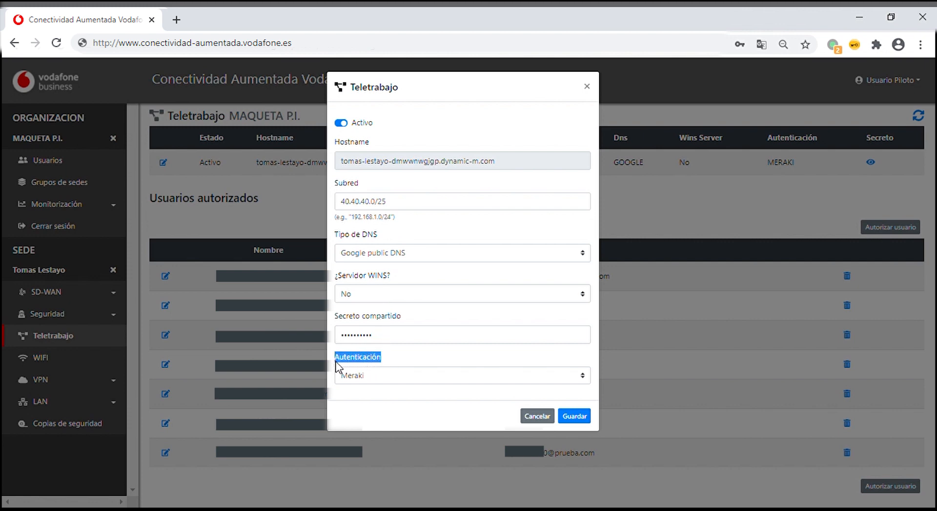
left_click(380, 380)
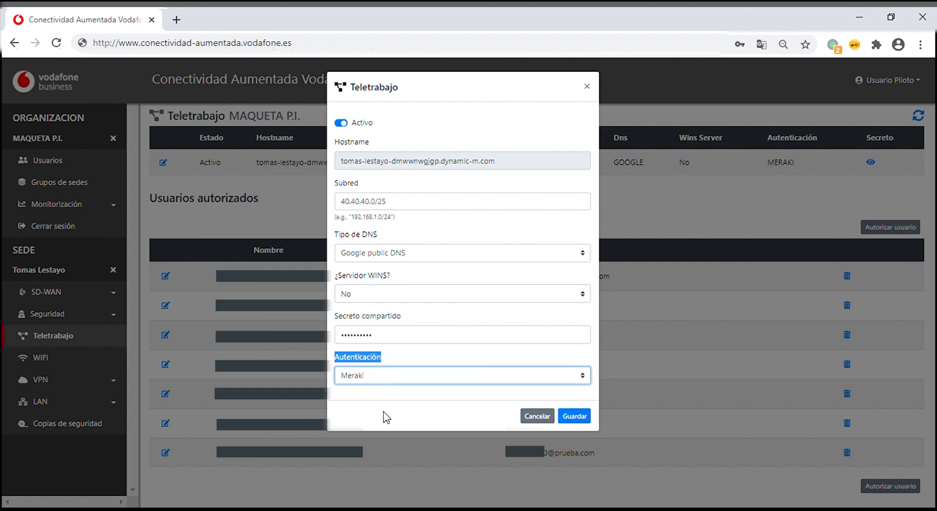
left_click(392, 365)
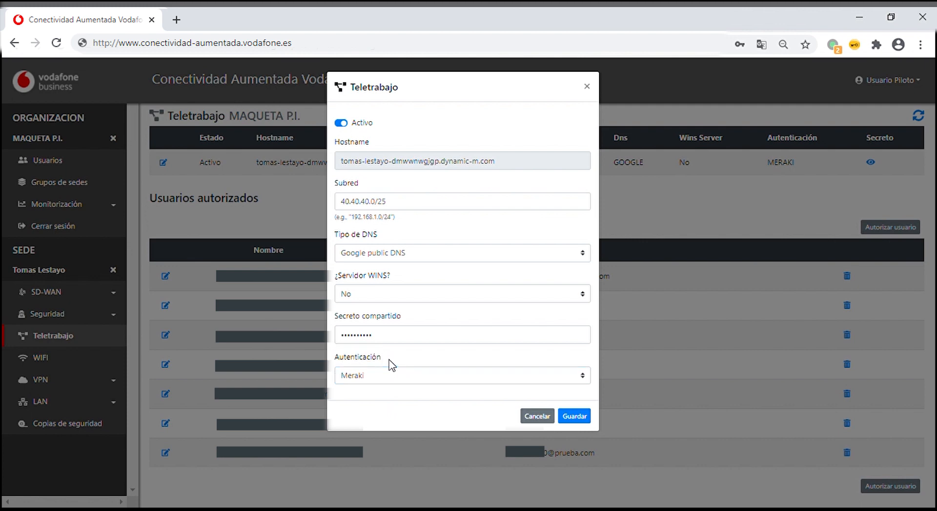
left_click(536, 417)
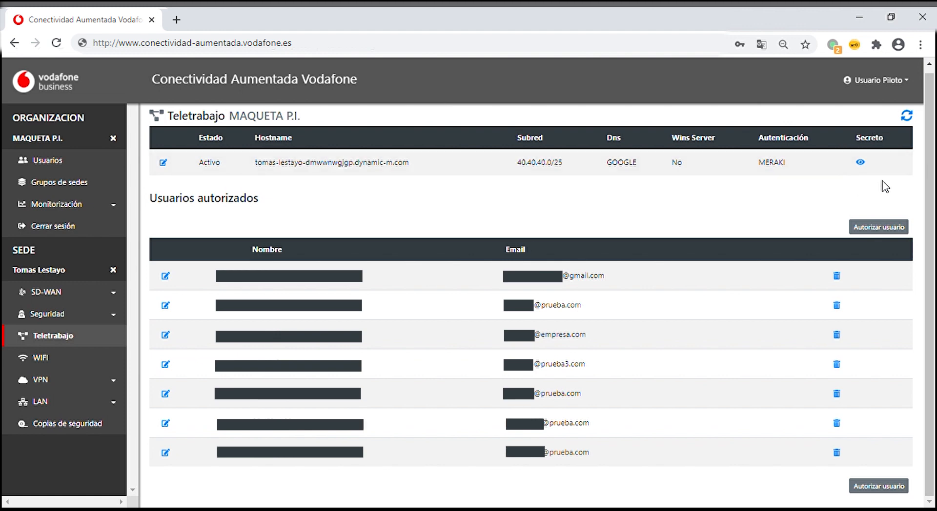
left_click(863, 164)
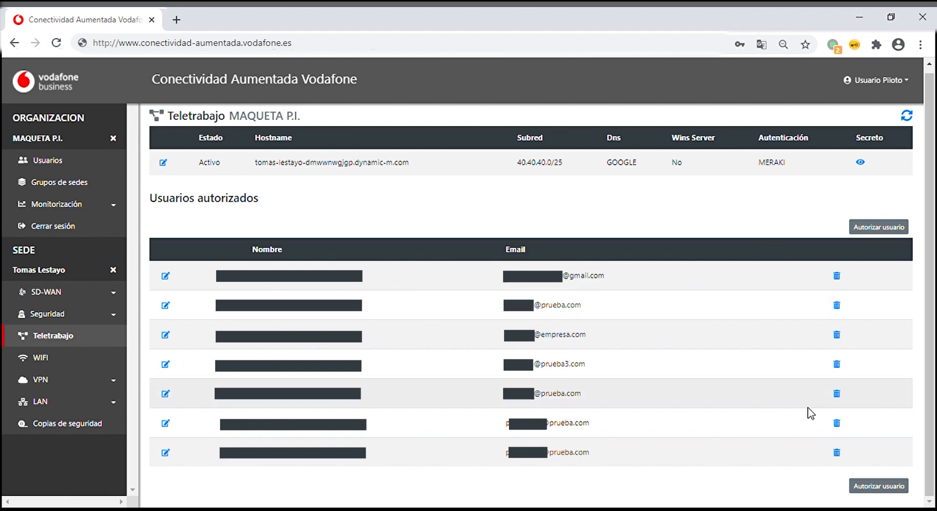
Start authorizing a Teletrabajo user, leaving the e-mail blank, make the authorization expire and go to its minutes field
left_click(876, 491)
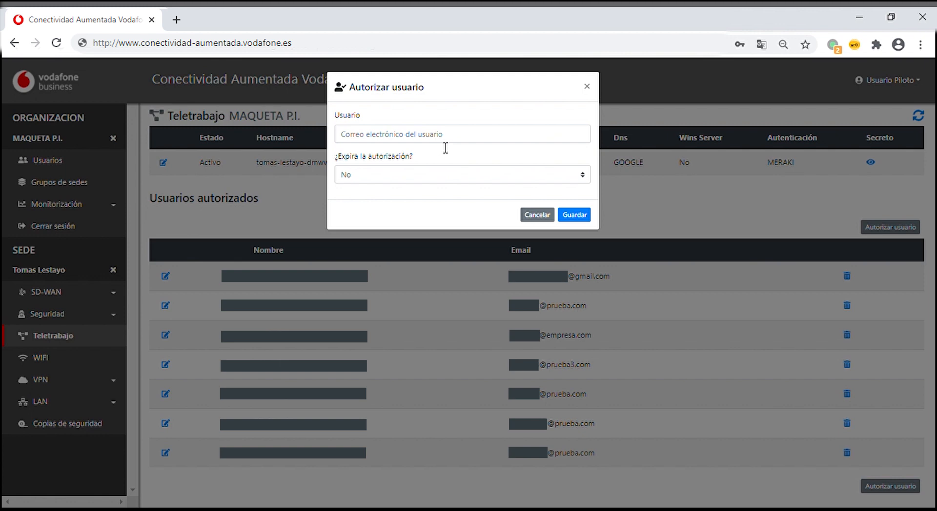
left_click(445, 145)
left_click(429, 174)
left_click(423, 189)
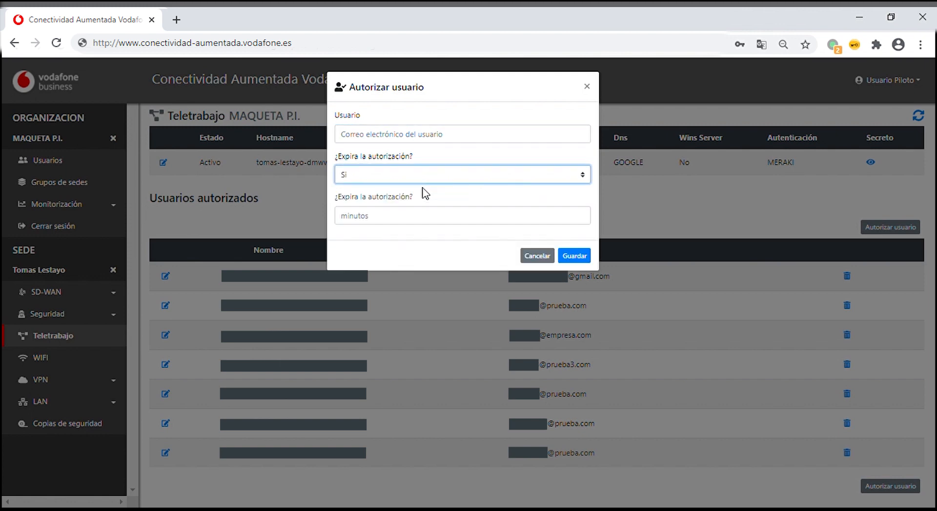
left_click(421, 221)
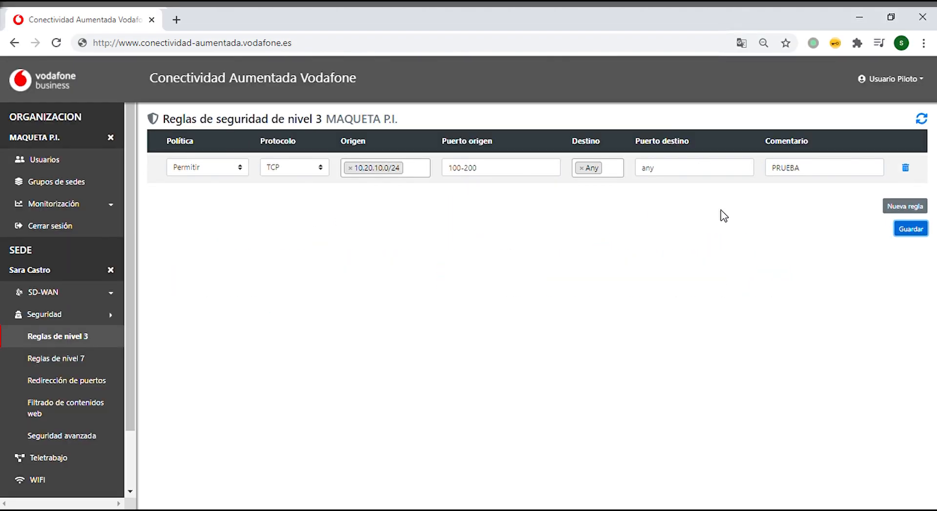
Add an empty level 3 security rule, go over its policy, protocol and remaining columns, and delete it again
left_click(920, 208)
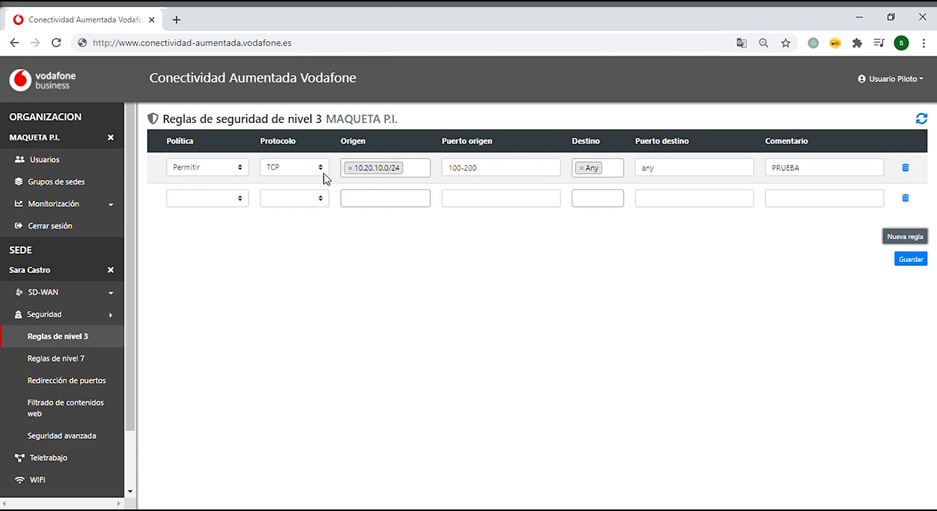
left_click(242, 200)
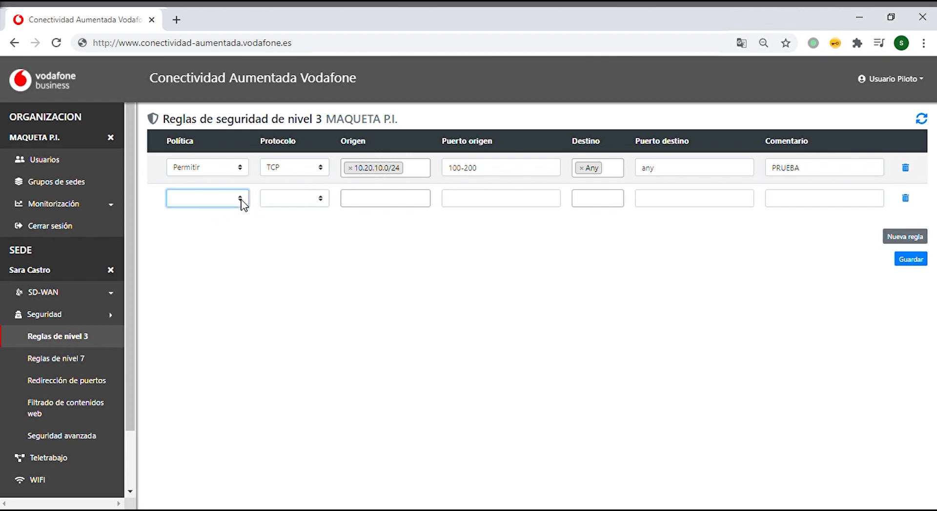
left_click(314, 199)
left_click_drag(341, 141, 812, 140)
left_click(905, 198)
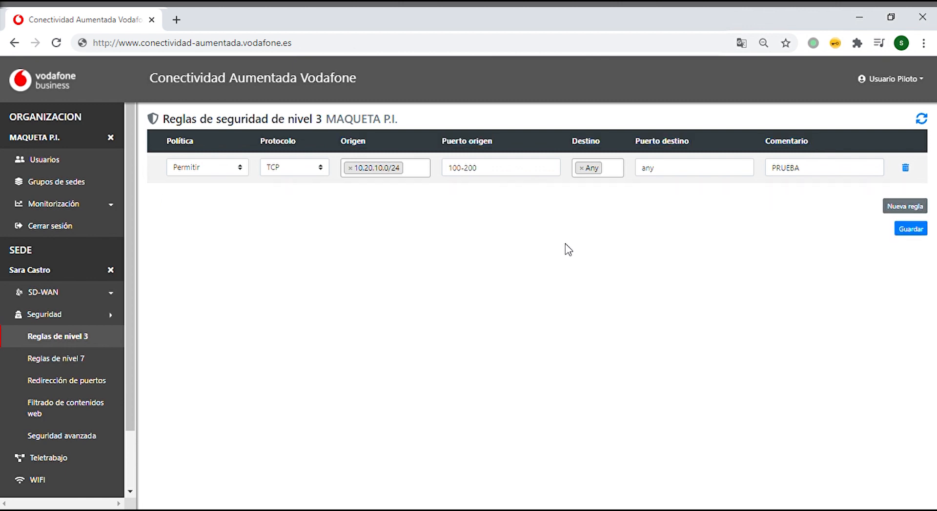
Change the PRUEBA level 3 rule's comment to PRUEBA34 and save, and delete that rule and save again
left_click(837, 175)
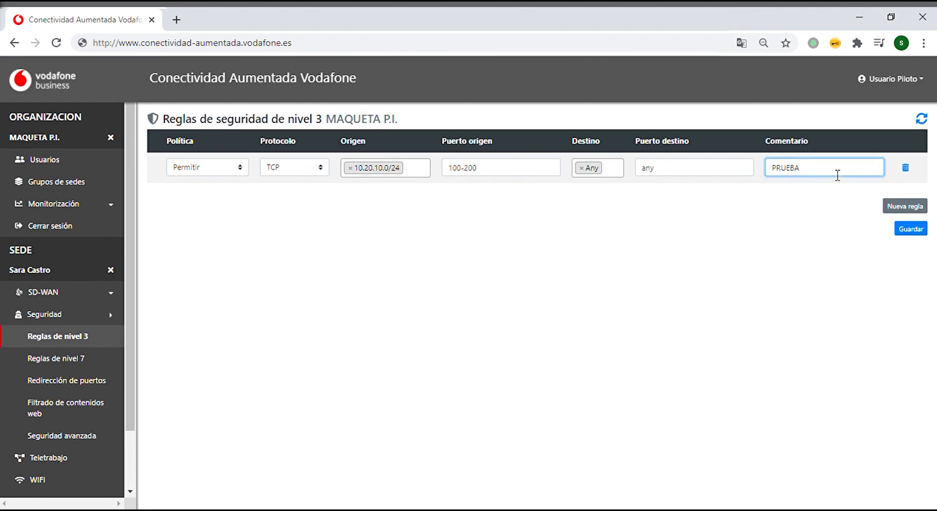
type("34")
left_click(923, 232)
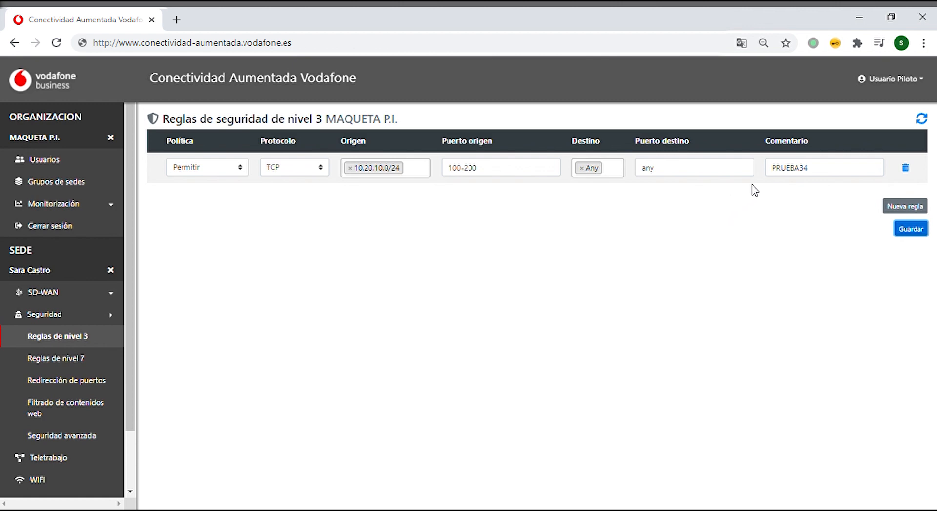
left_click(905, 168)
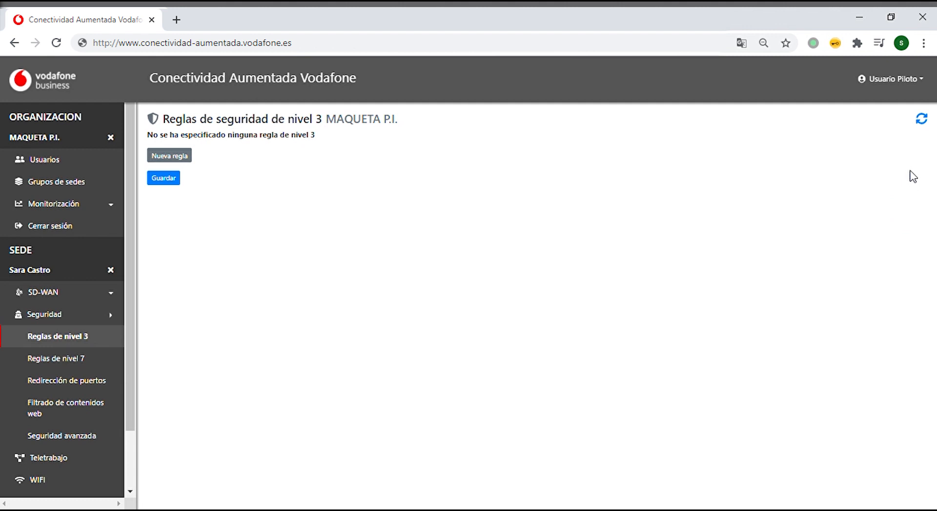
left_click(165, 178)
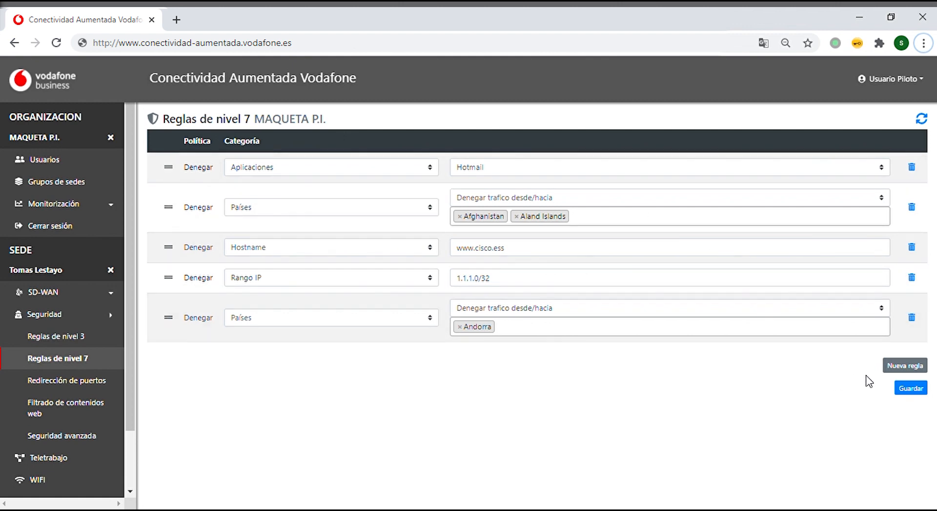
Add a level 7 rule denying traffic from and to Algeria by country and save, and delete that rule and save again
left_click(916, 367)
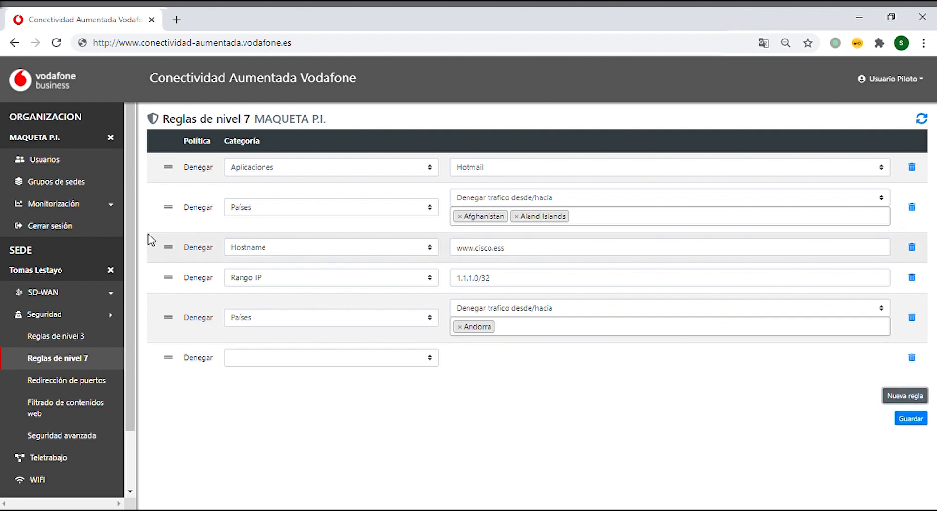
left_click_drag(280, 152, 246, 150)
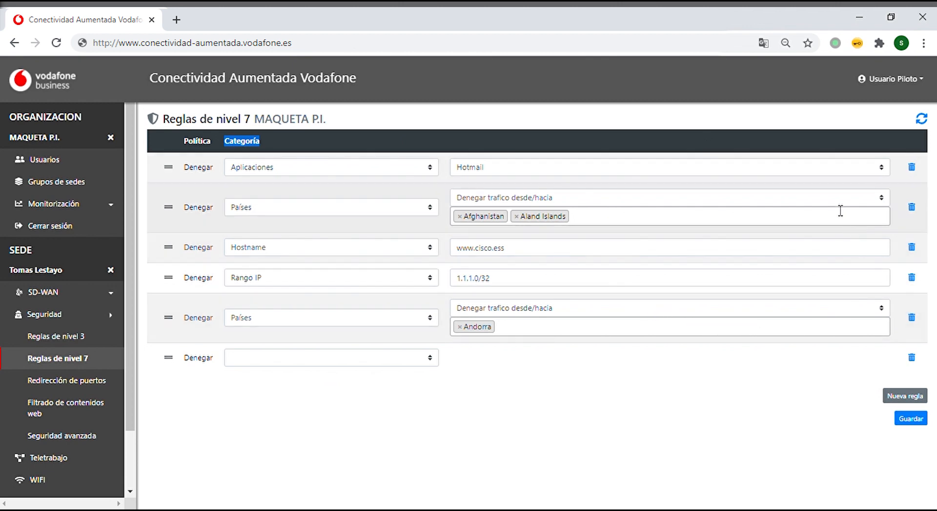
left_click(427, 359)
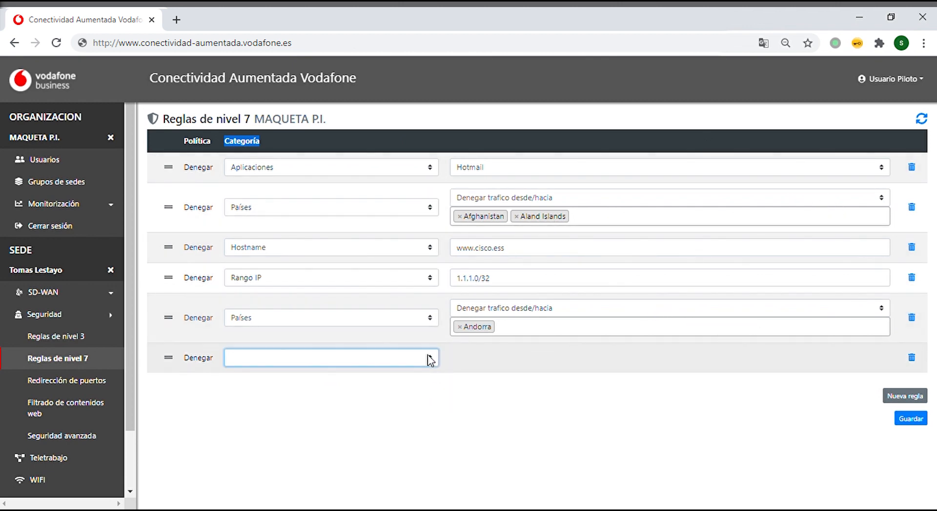
left_click(407, 429)
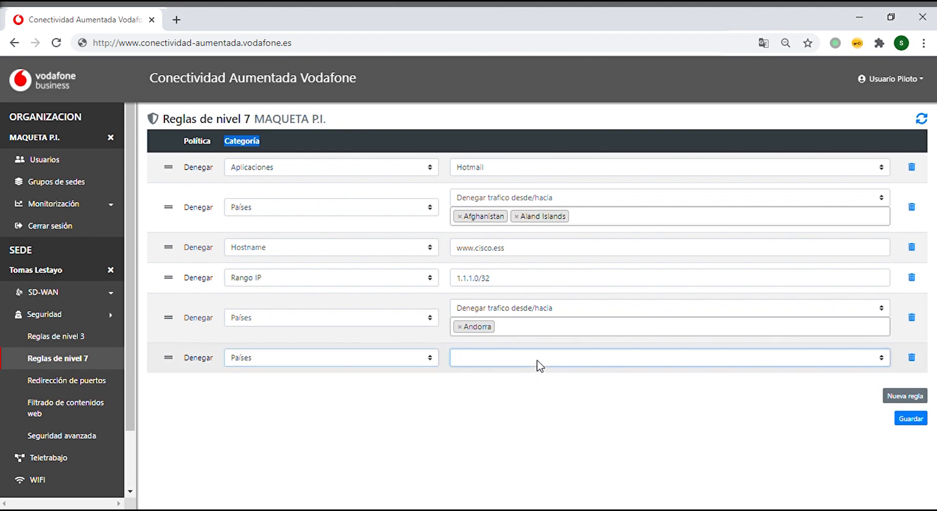
left_click(537, 360)
left_click(539, 382)
left_click(543, 382)
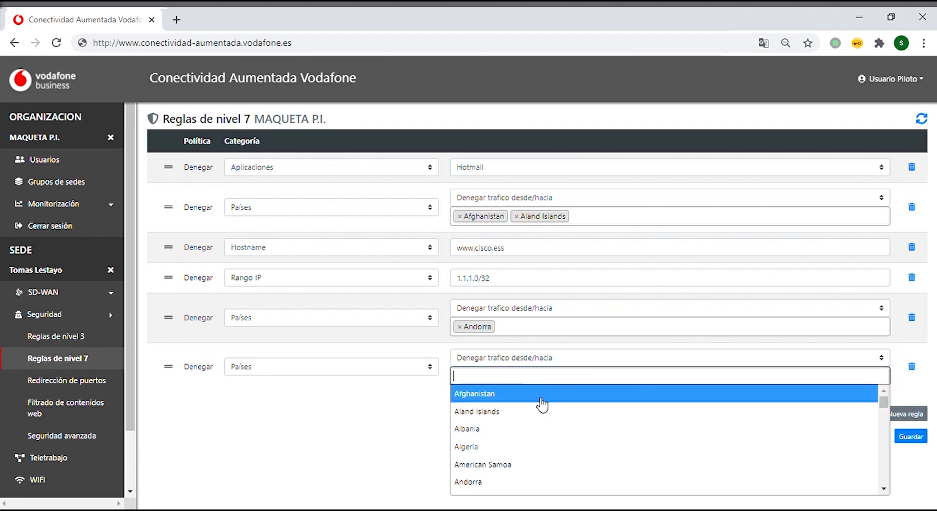
left_click(528, 448)
left_click(909, 441)
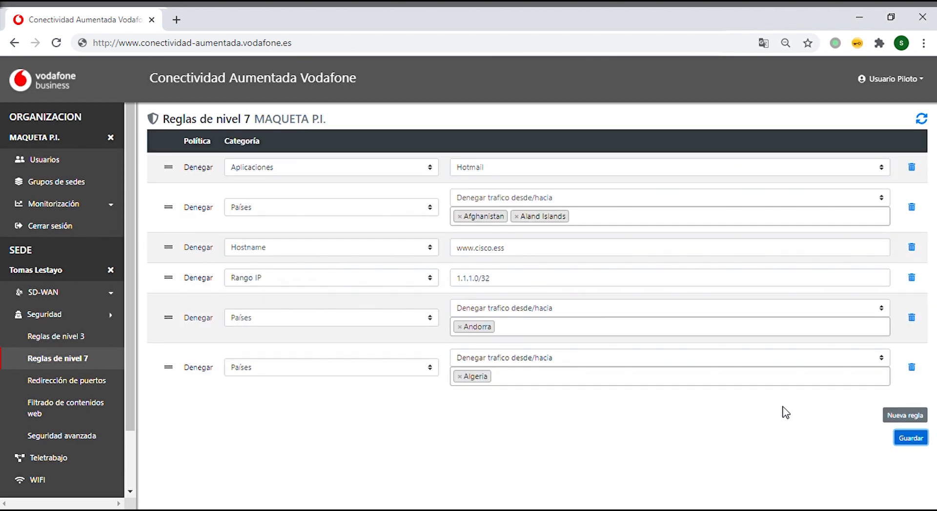
left_click(911, 368)
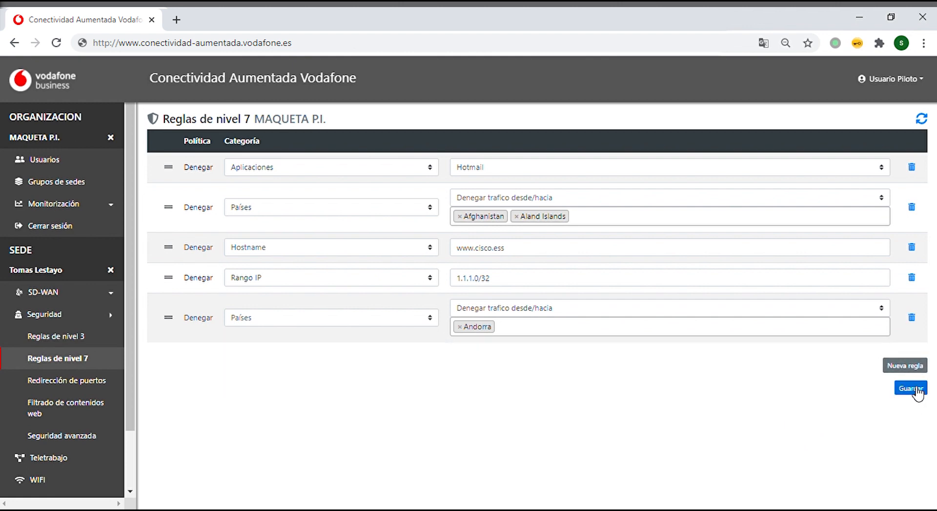
left_click(917, 389)
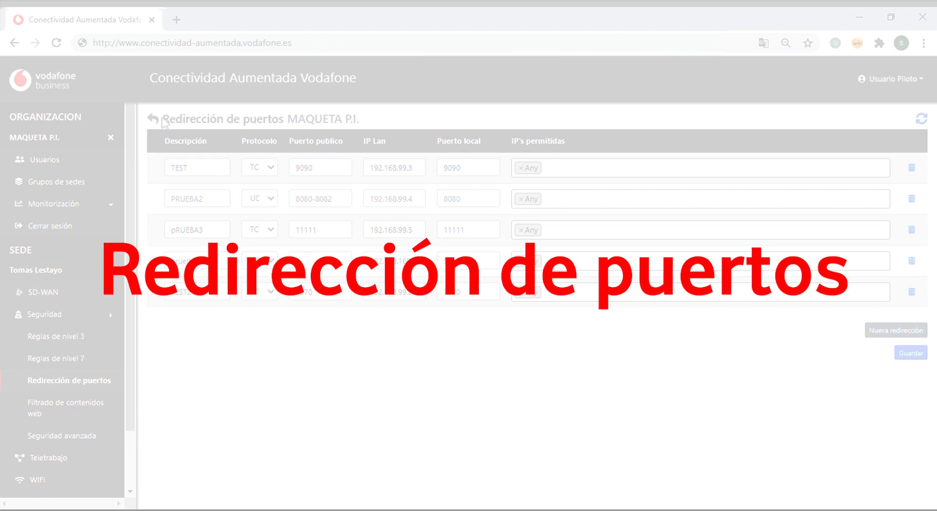
Add an empty port redirection, go over the columns from description to allowed IPs, and delete it again
left_click_drag(164, 120, 342, 126)
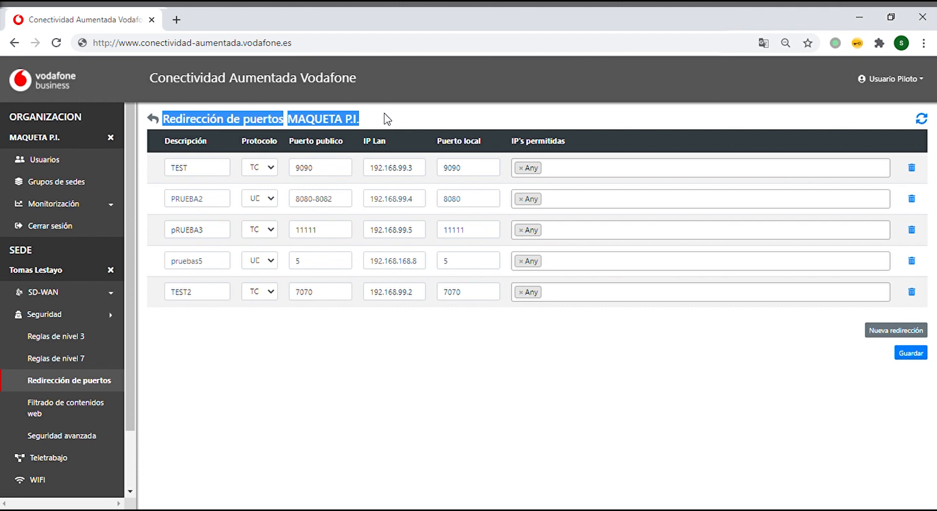
left_click(881, 332)
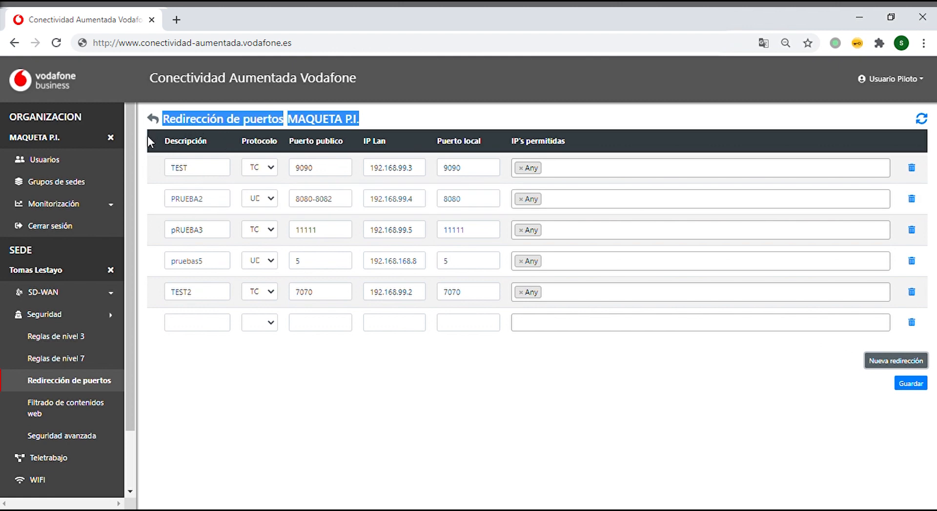
left_click_drag(159, 141, 554, 151)
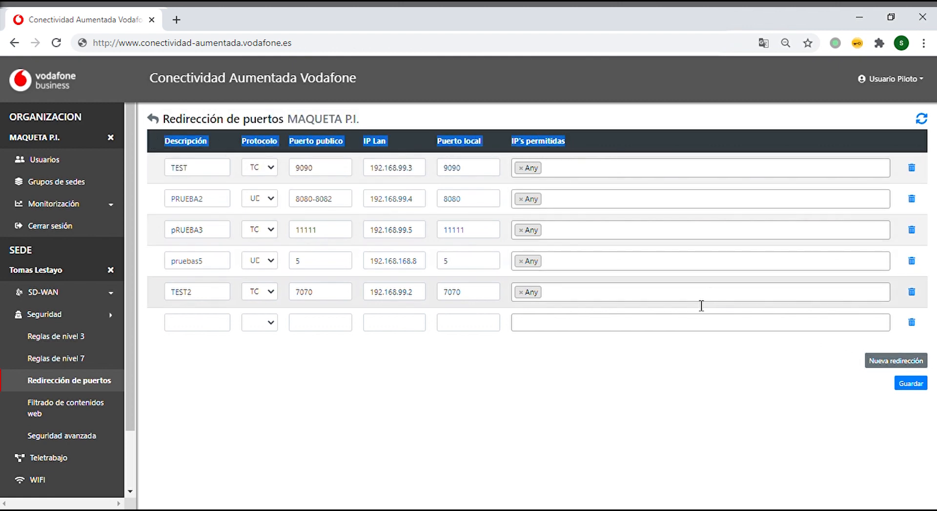
left_click(911, 323)
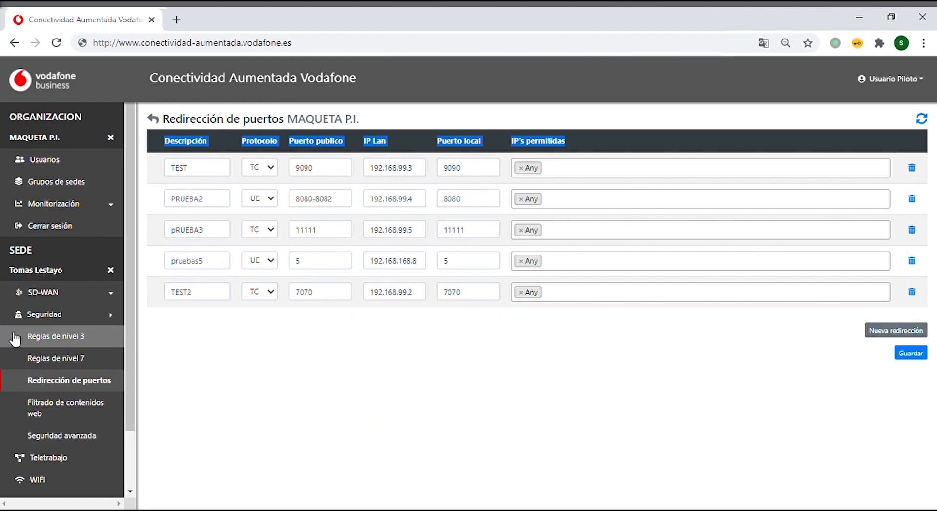
Change the TEST2 port redirection's description to TEST 2 and save, and delete that redirection and save again
left_click(218, 298)
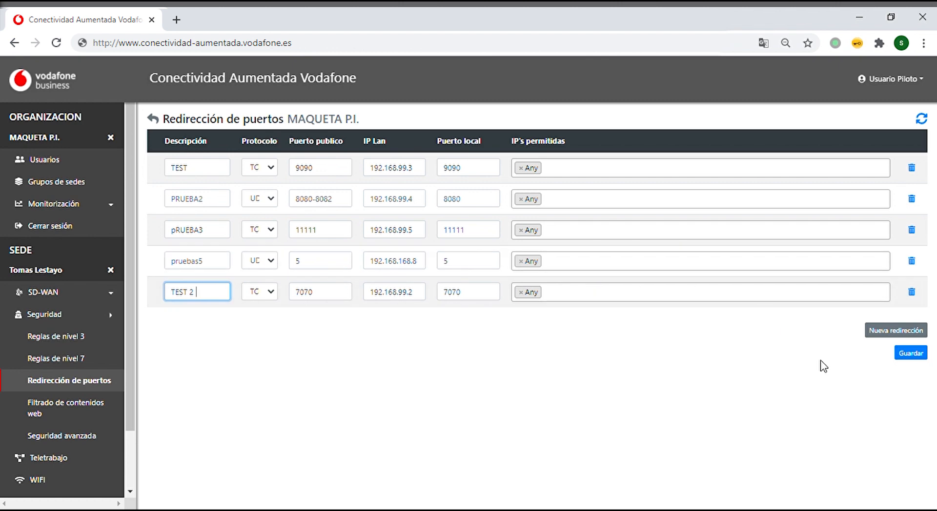
left_click(915, 359)
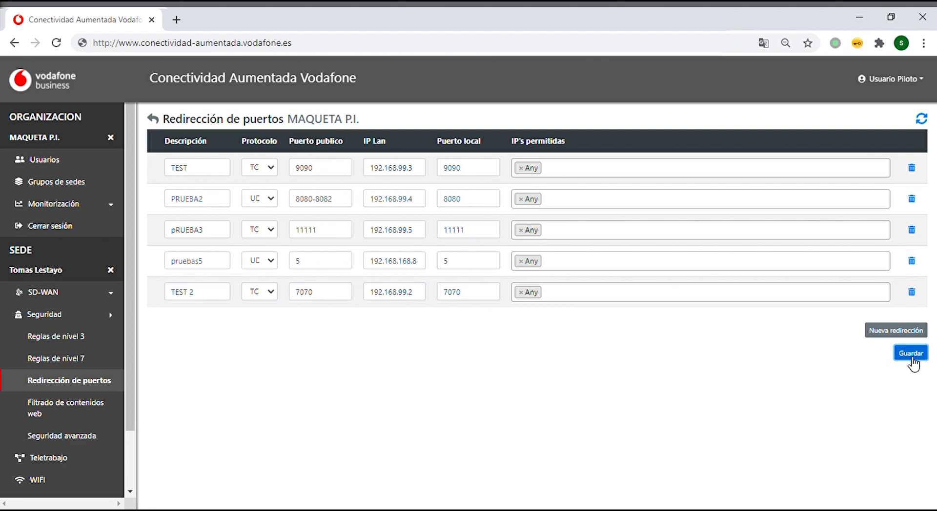
left_click(913, 292)
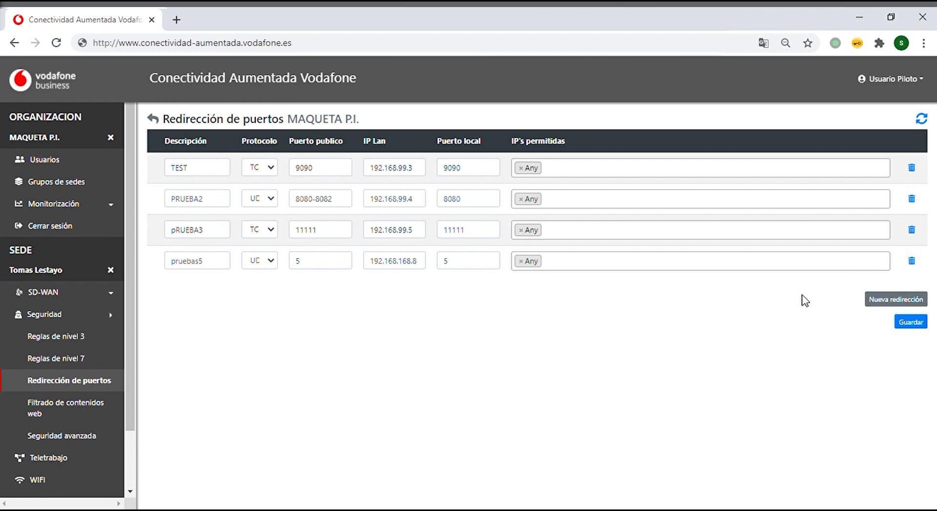
left_click(910, 324)
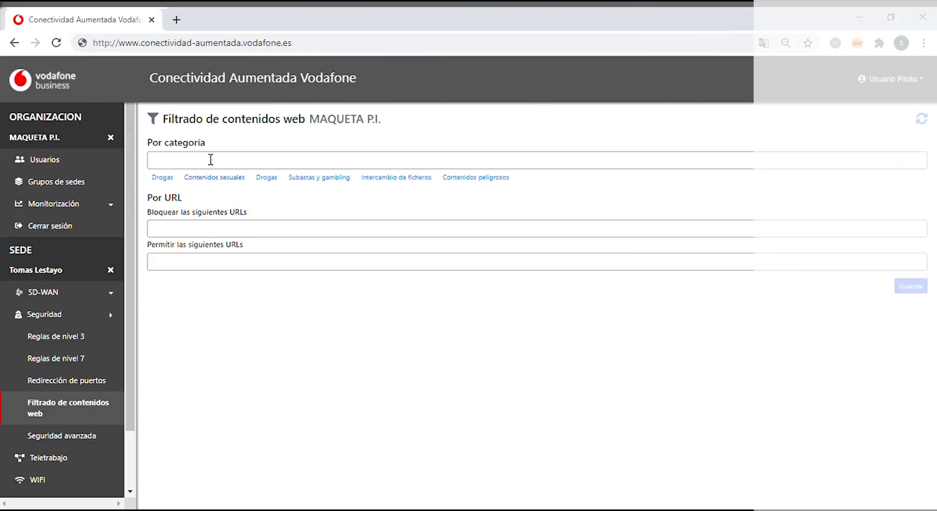
Add the Drogas preset to the web content filter's categories and look at the available category list
left_click_drag(164, 122, 310, 125)
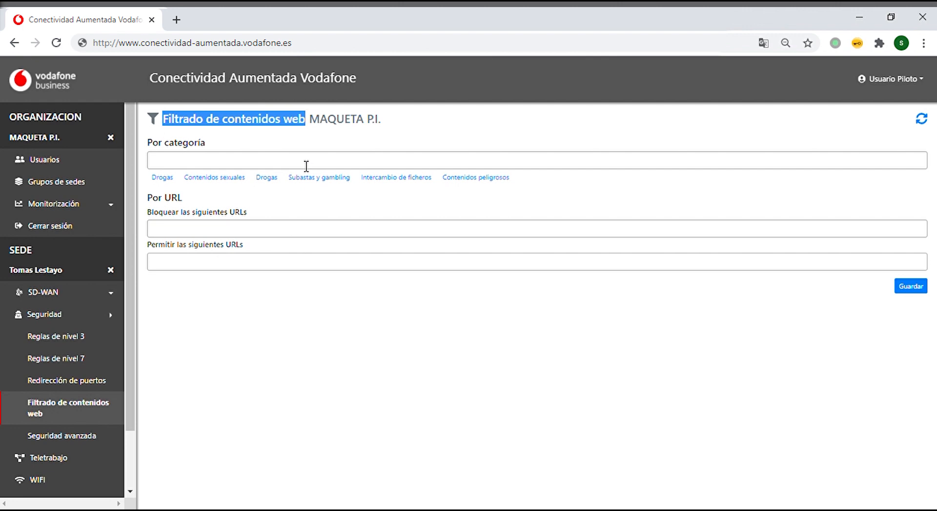
left_click(266, 178)
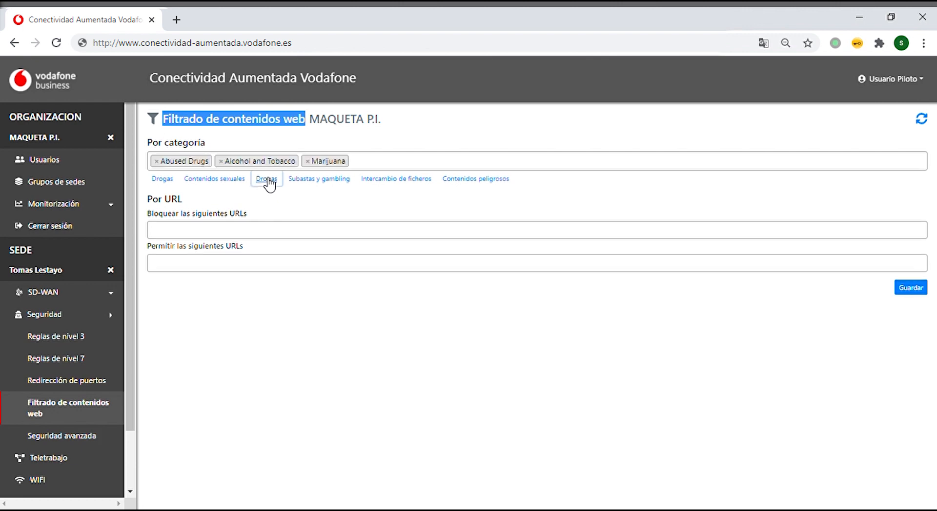
left_click(401, 167)
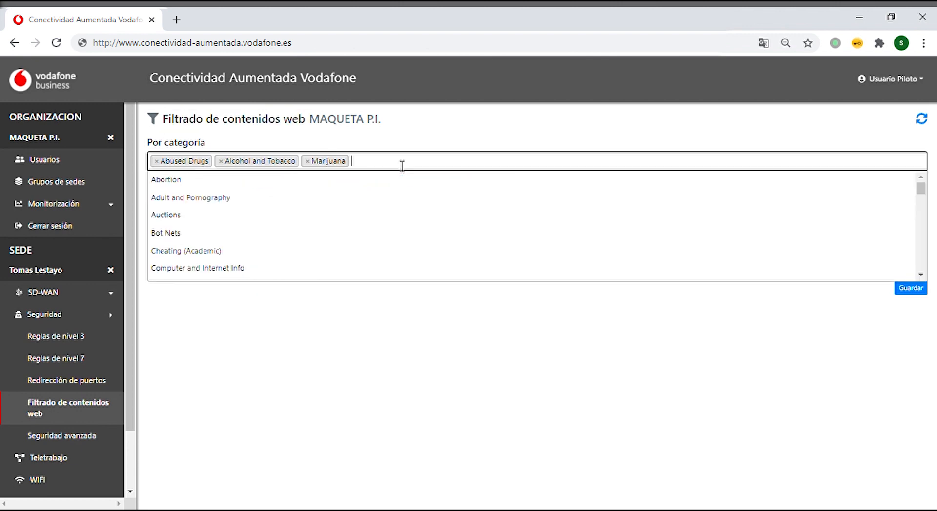
left_click(401, 166)
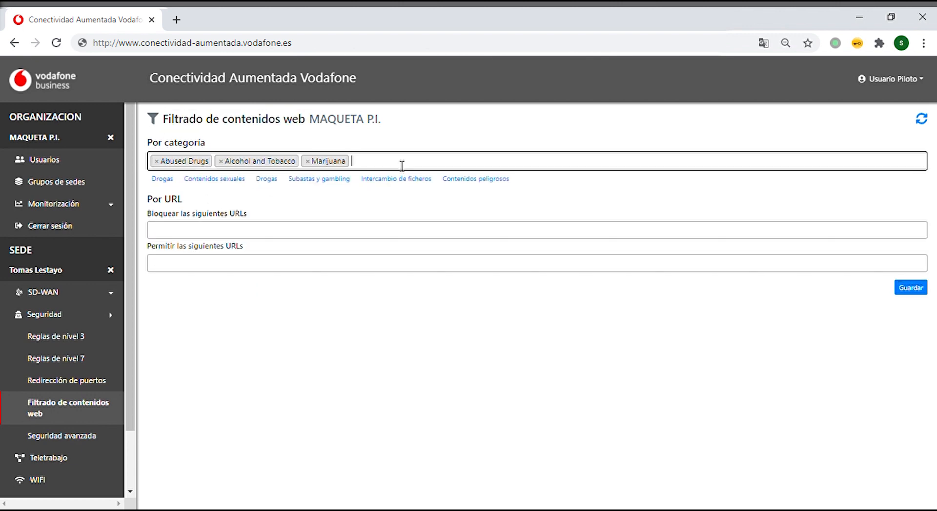
Add Personal Storage to the filtered web categories and remove Abused Drugs from them
left_click(401, 166)
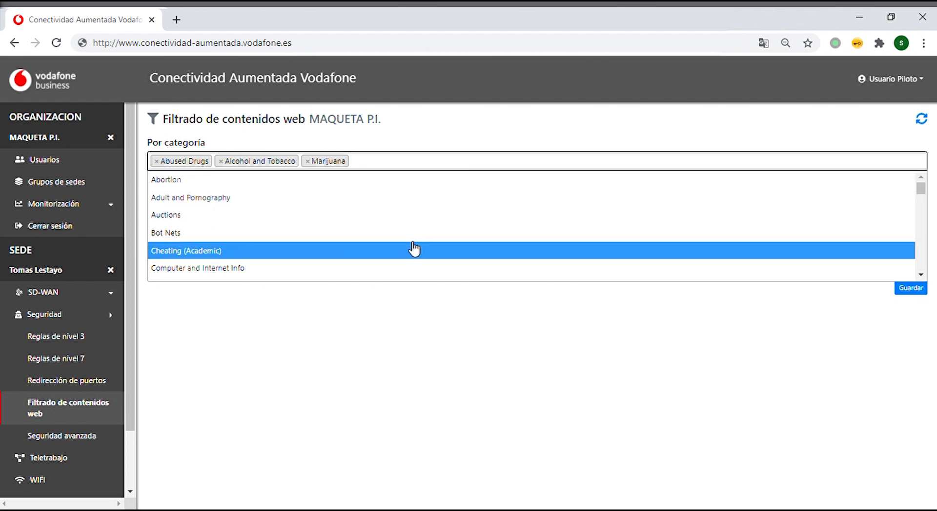
scroll(413, 236, "down", 7)
scroll(411, 238, "down", 3)
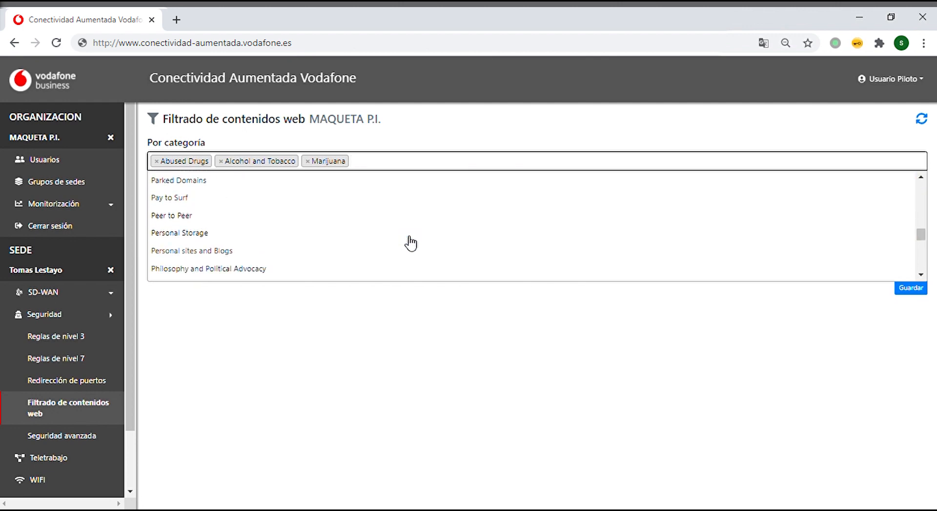
left_click(405, 246)
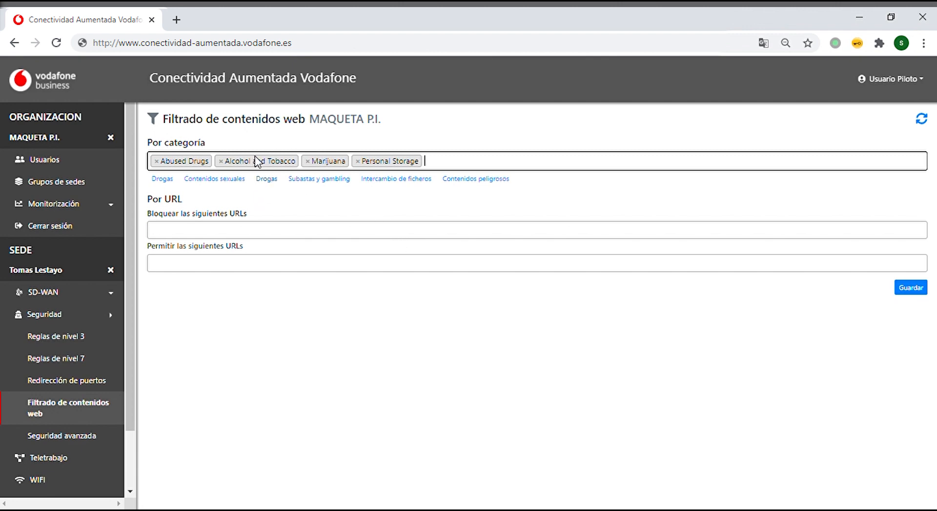
left_click(157, 161)
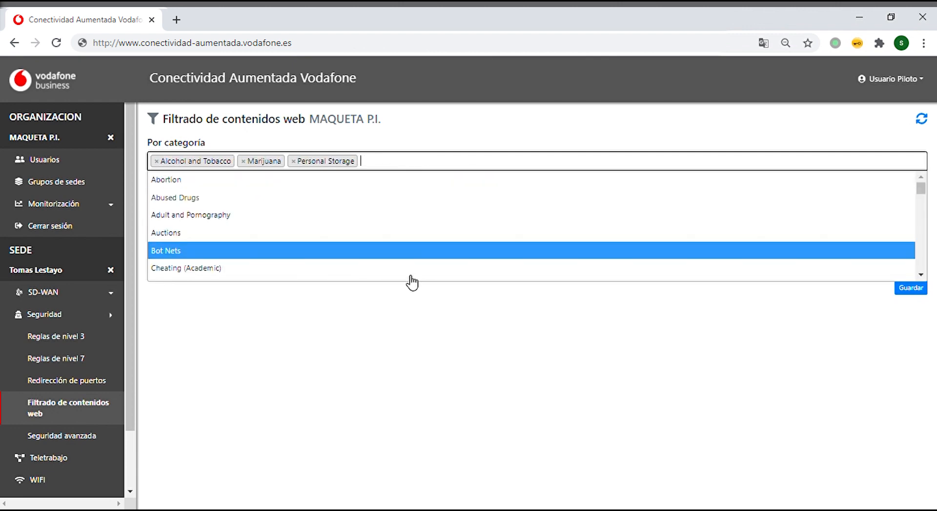
left_click(409, 379)
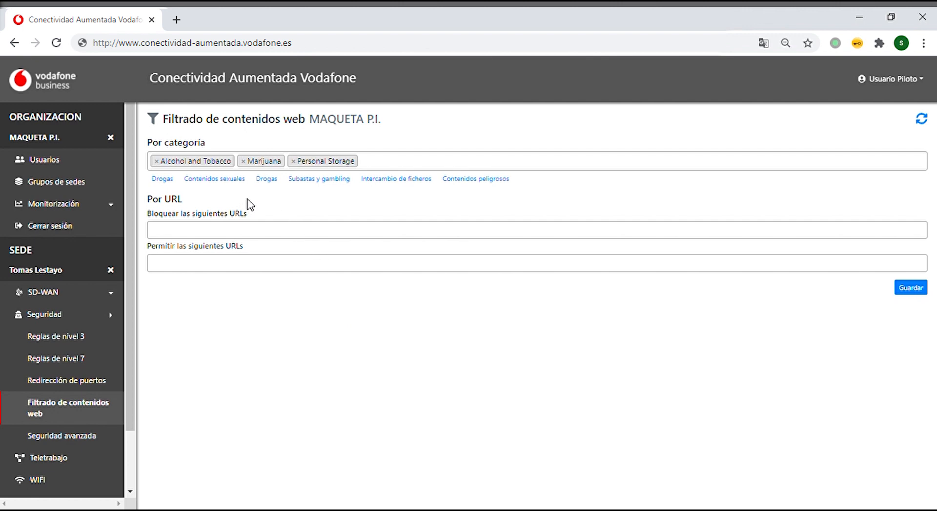
Go over the filter's blocked and allowed URL settings, leave both lists empty, and save the web content filtering
left_click_drag(194, 204, 149, 204)
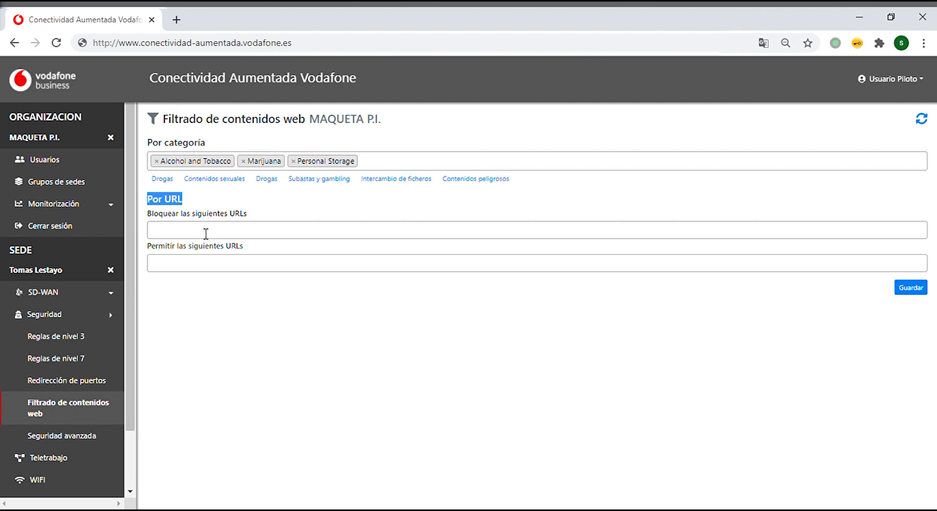
left_click_drag(257, 219, 149, 220)
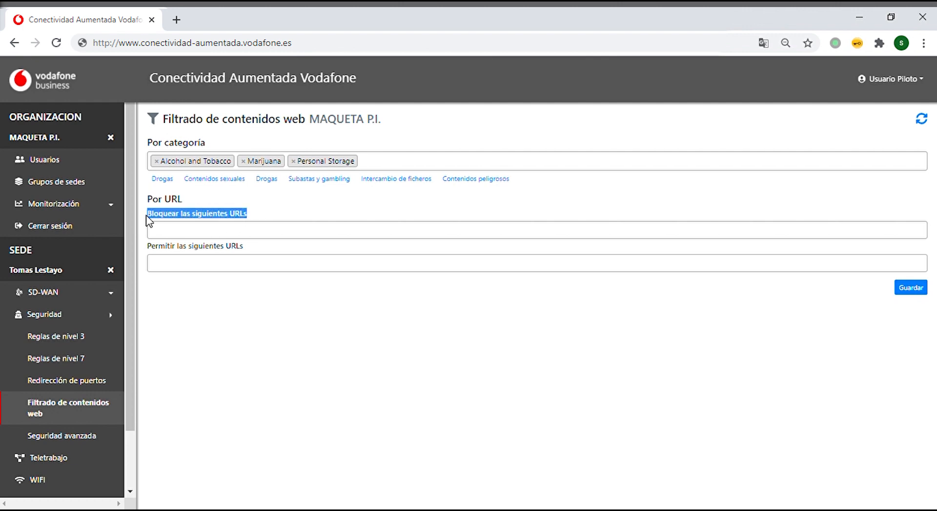
left_click_drag(262, 255, 156, 250)
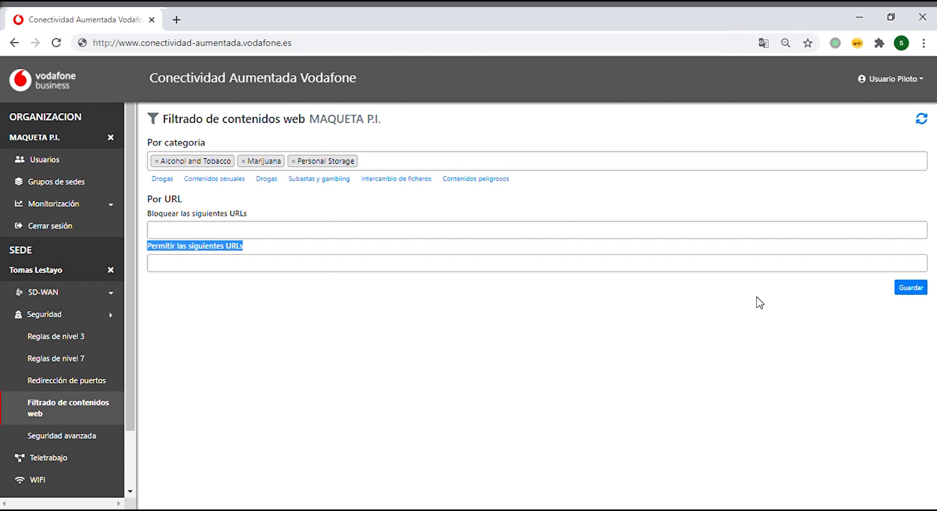
left_click(922, 291)
Open the site's advanced security settings, disable the advanced antimalware protection and review the notice about disabled protections
left_click(112, 439)
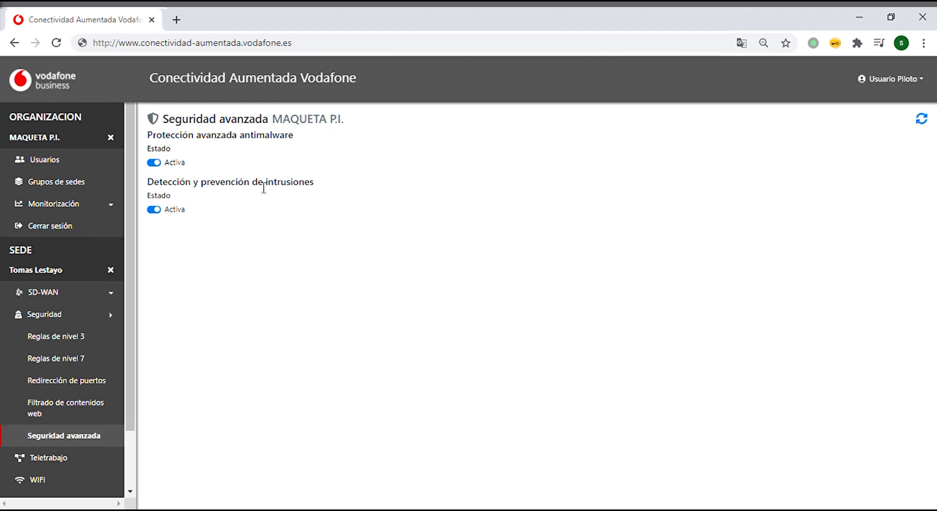
left_click(161, 166)
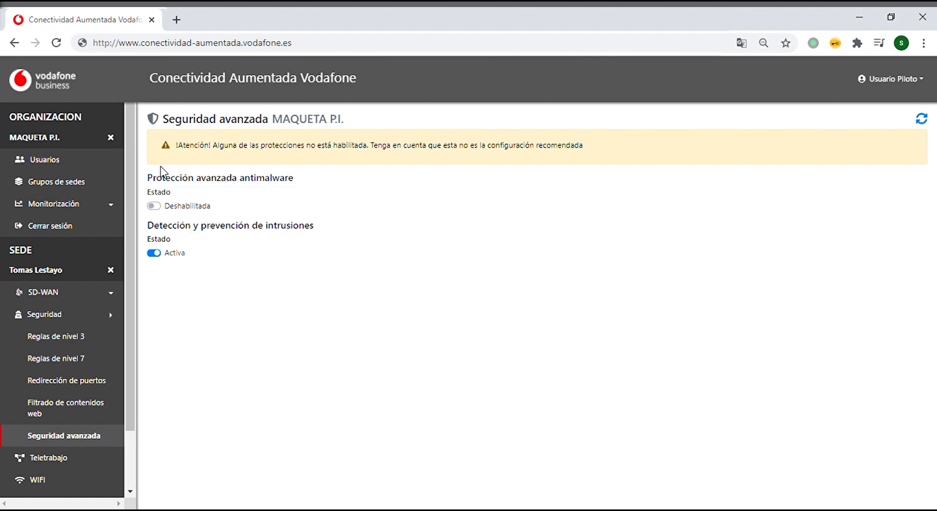
double_click(243, 149)
triple_click(243, 149)
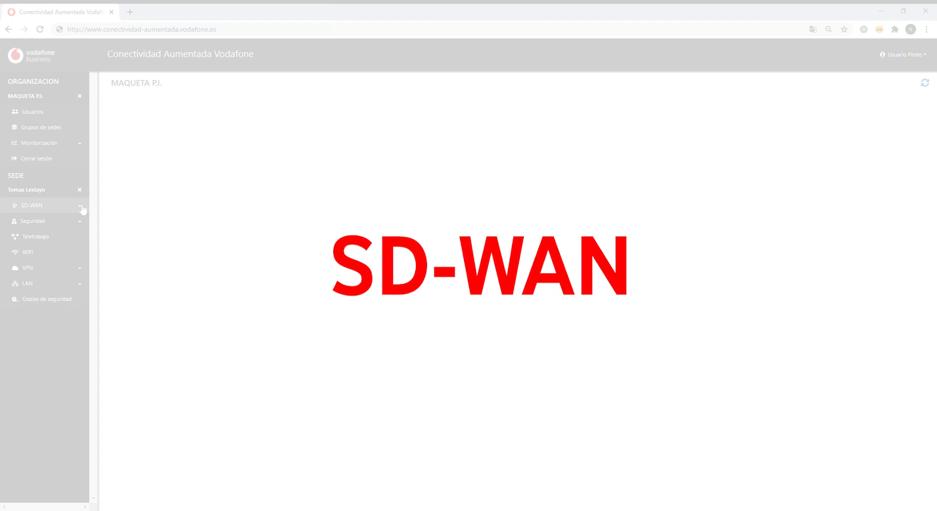
Open the site's SD-WAN quality of service settings and read the note on the rule limit and DSCP tag
left_click(82, 206)
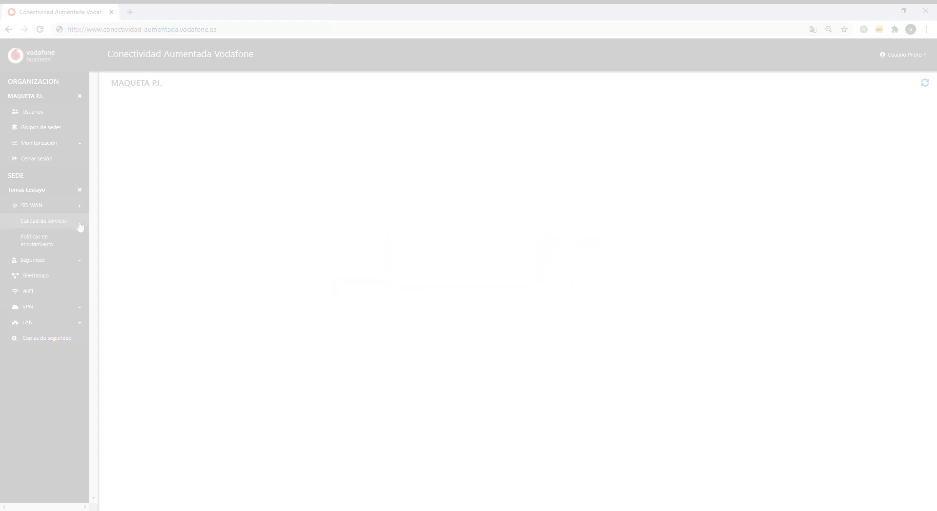
left_click(79, 225)
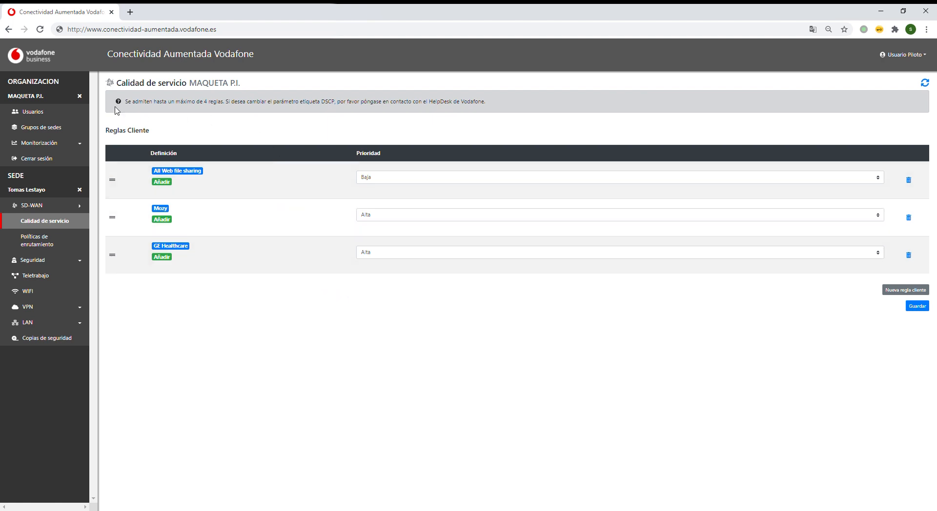
left_click_drag(131, 108, 500, 108)
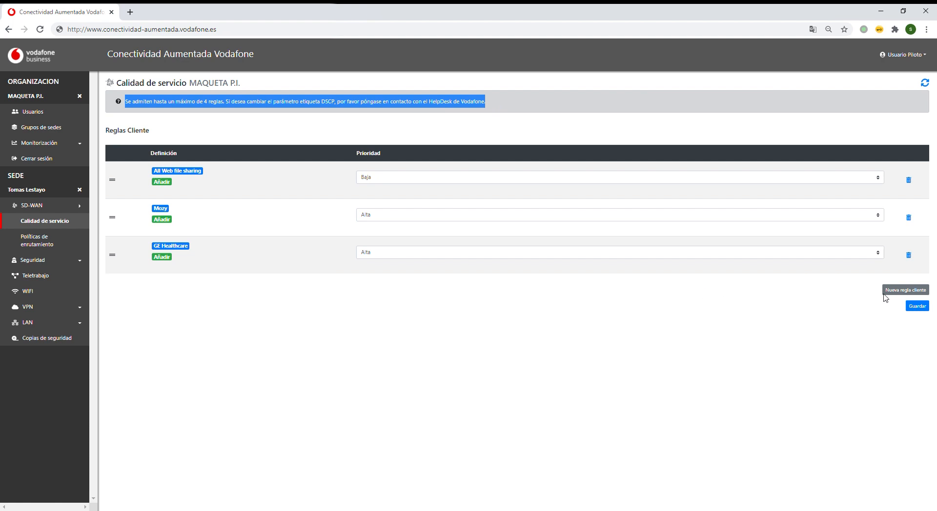
Add a new client rule and define it with Kazaa from the Peer-to-peer (P2P) category
left_click(898, 291)
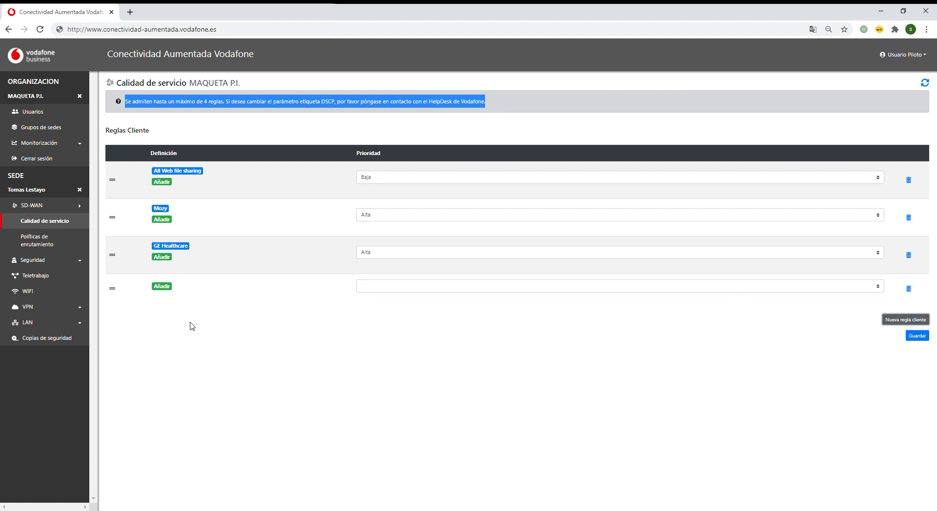
left_click(158, 289)
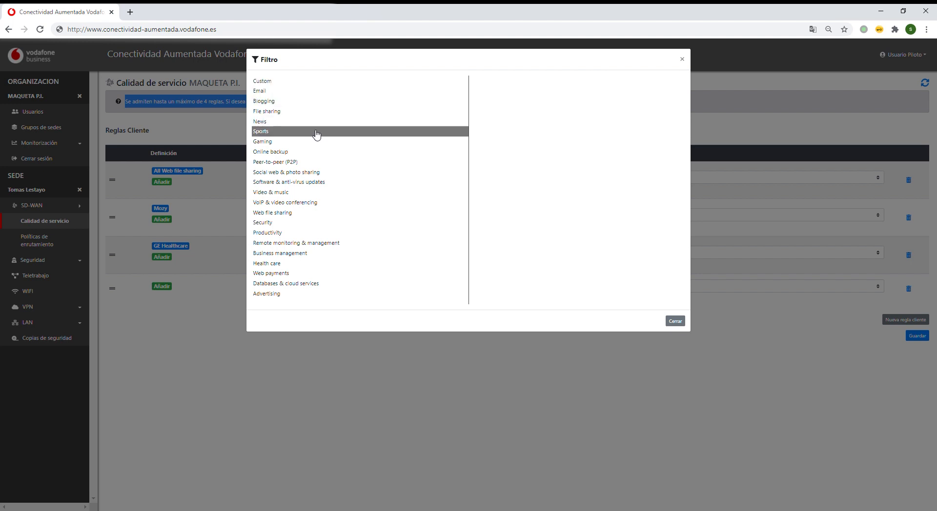
left_click(315, 162)
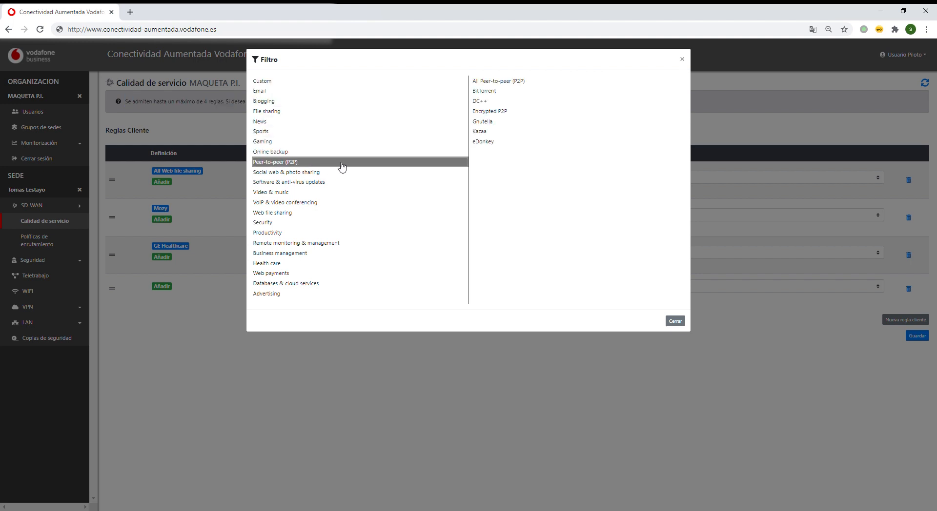
left_click(481, 132)
left_click(675, 322)
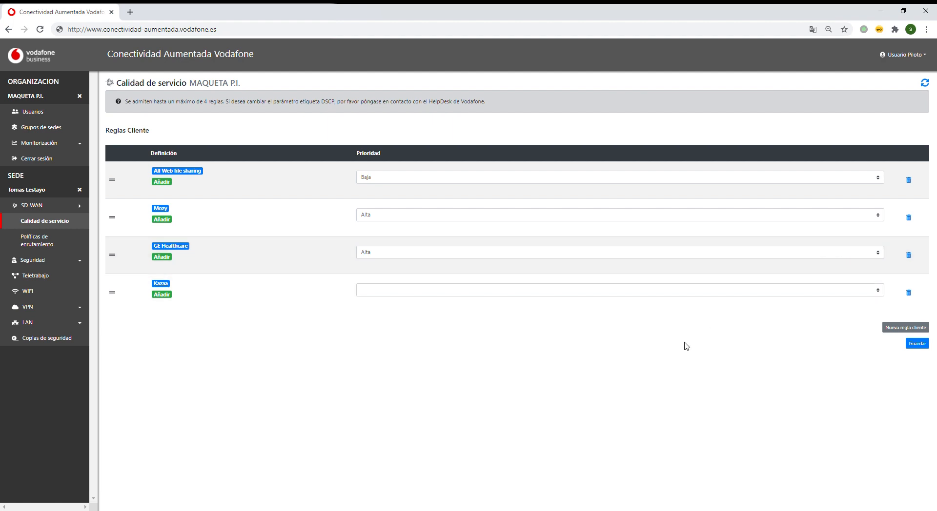
Give the Kazaa rule Normal priority and save it, and remove that rule again from the client rules
left_click(687, 293)
left_click(681, 313)
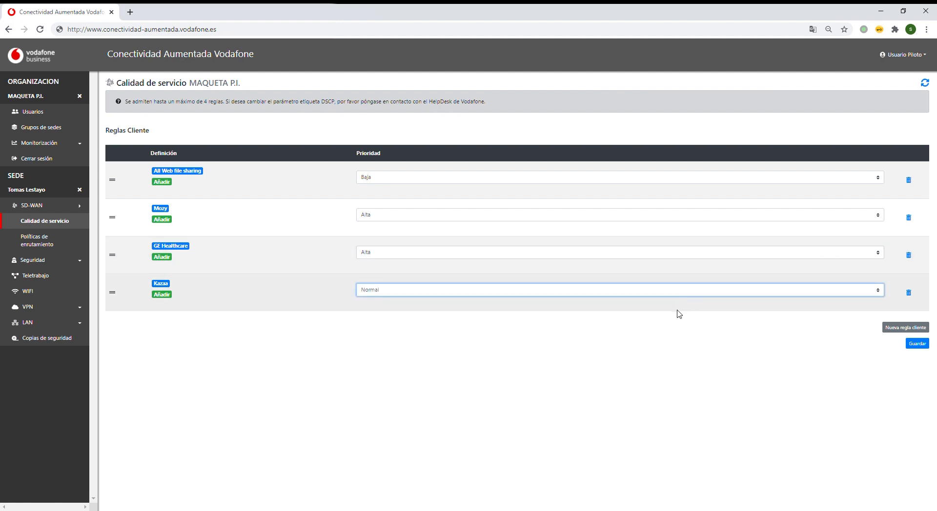
left_click(918, 345)
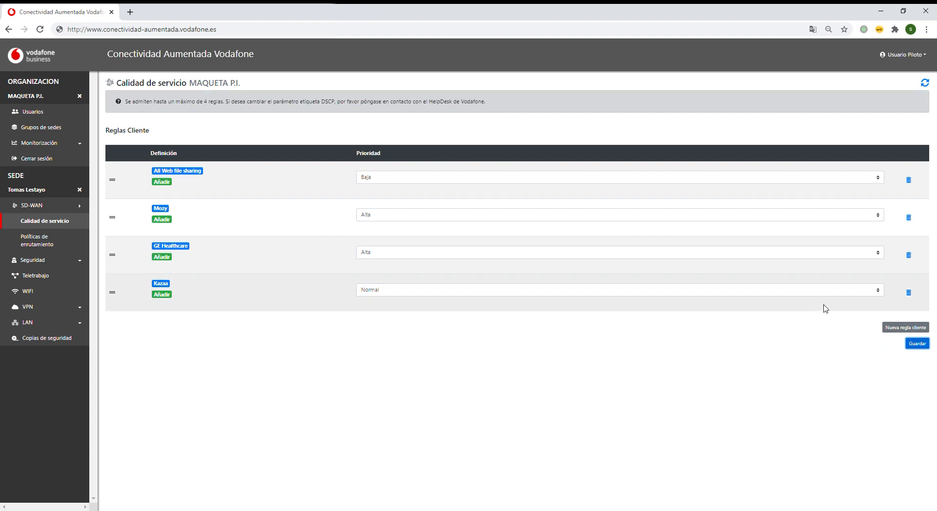
left_click(908, 293)
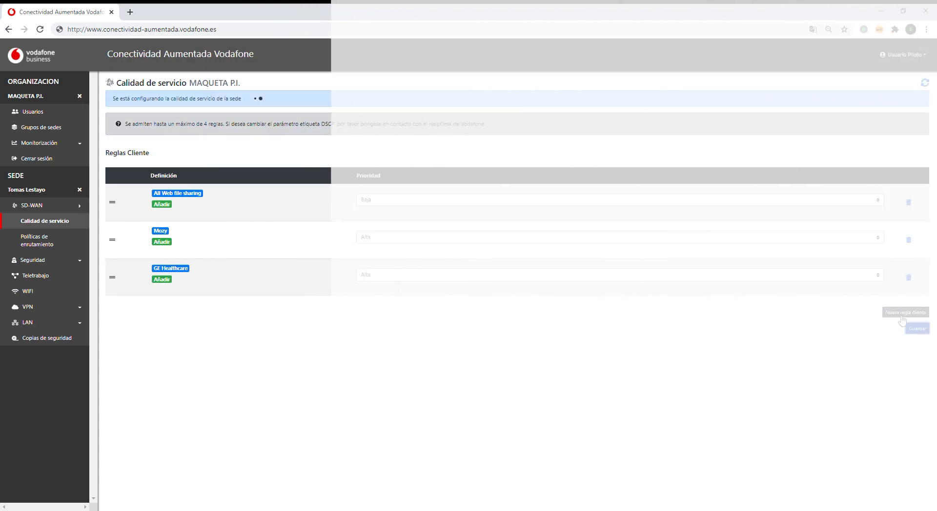
Open the site's SD-WAN routing policies and activate load balancing
left_click(71, 241)
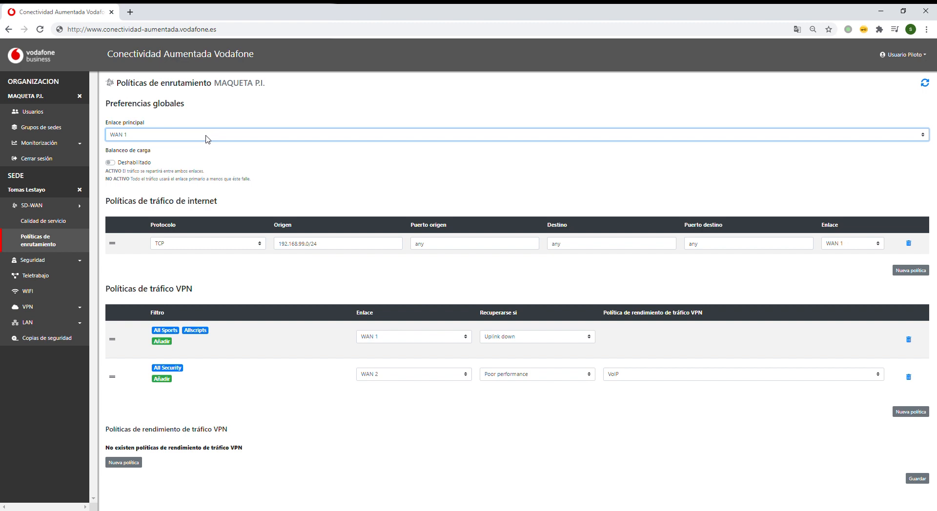
left_click(110, 163)
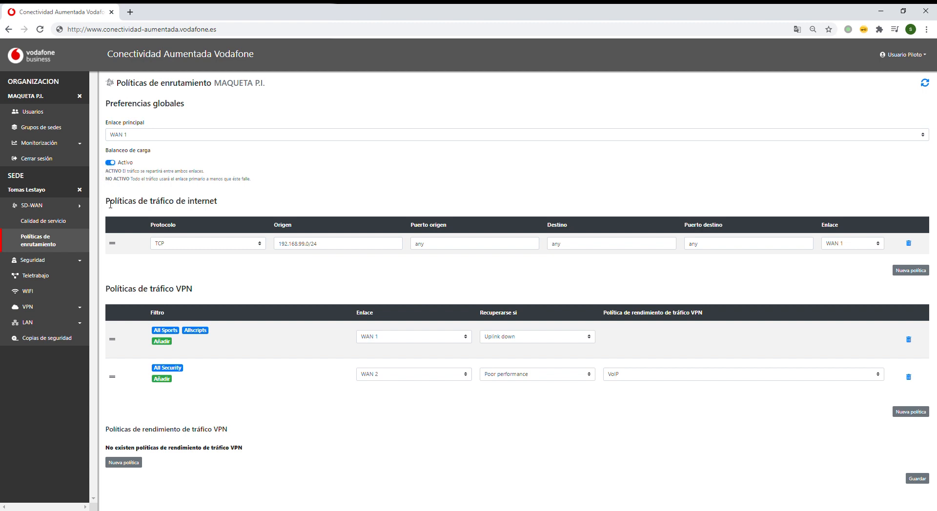
Go over the existing internet traffic policy's protocol, origin, ports, destination and link without changing them
left_click_drag(110, 205, 224, 208)
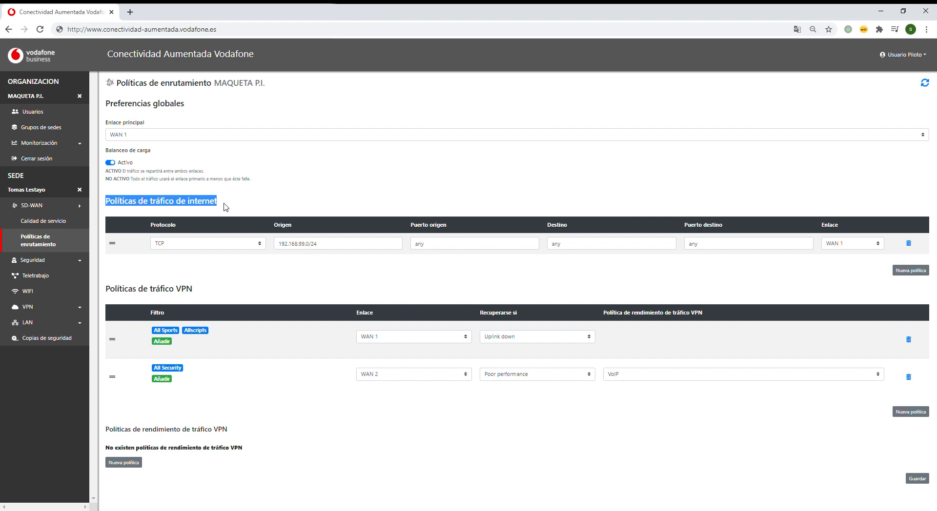
left_click(259, 245)
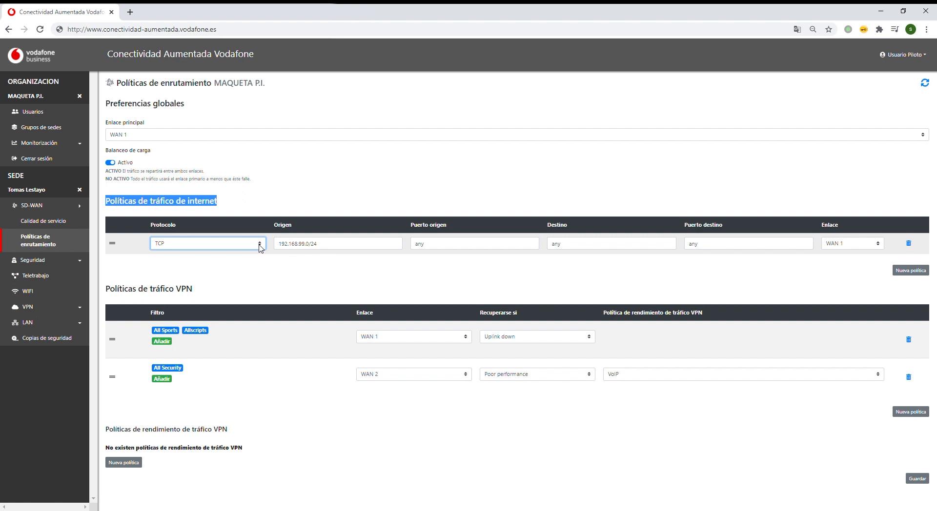
left_click(301, 244)
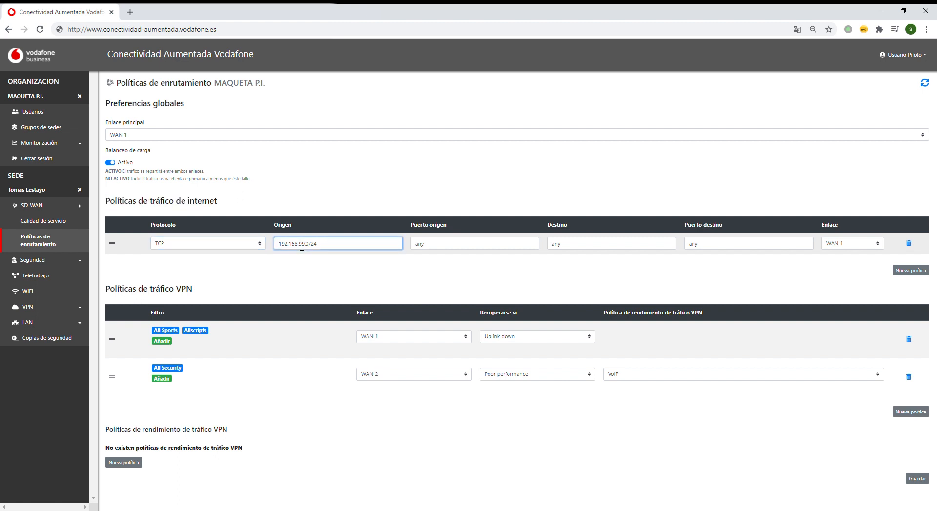
key("Tab")
key("Tab")
key("Tab")
key("Tab")
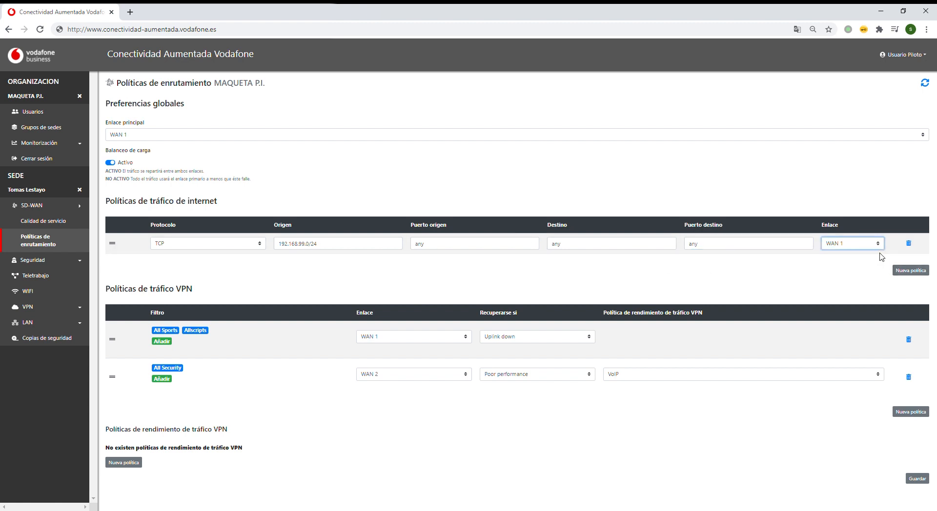
Add an internet traffic policy with the TCP protocol, go through its remaining blank fields, and delete that policy
left_click(910, 270)
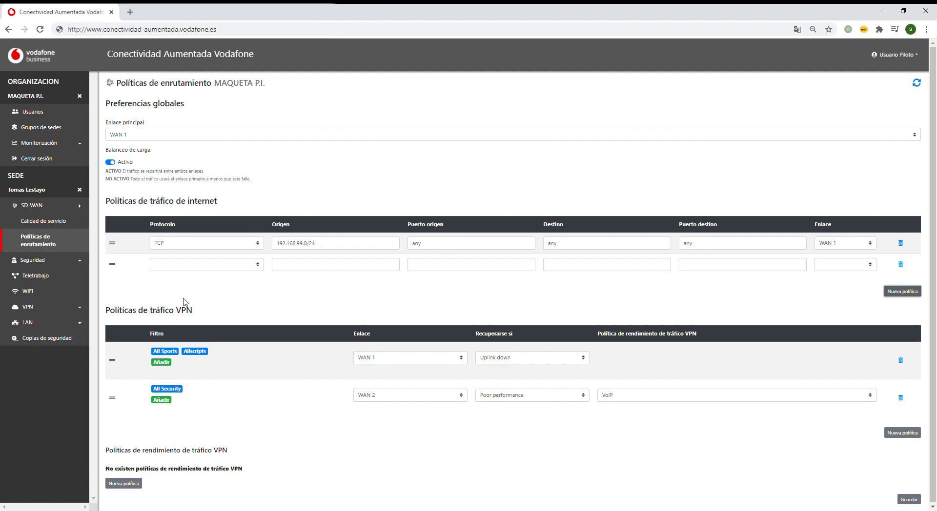
left_click(172, 266)
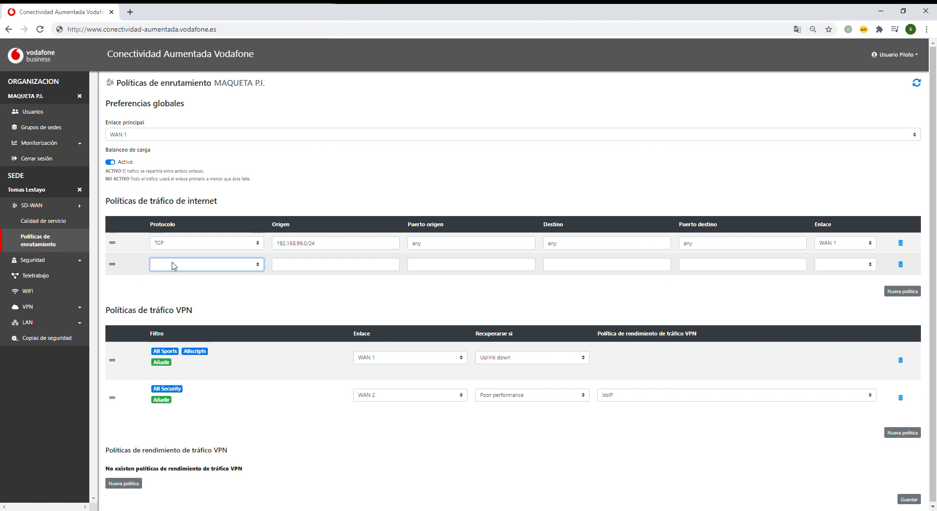
left_click(173, 291)
key("Tab")
key("Tab")
key("Tab")
key("Tab")
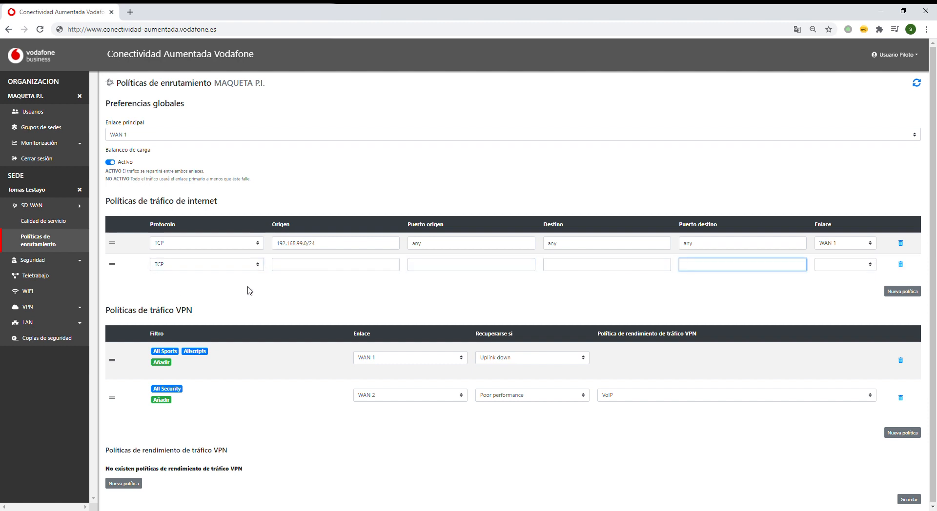
key("Tab")
key("Tab")
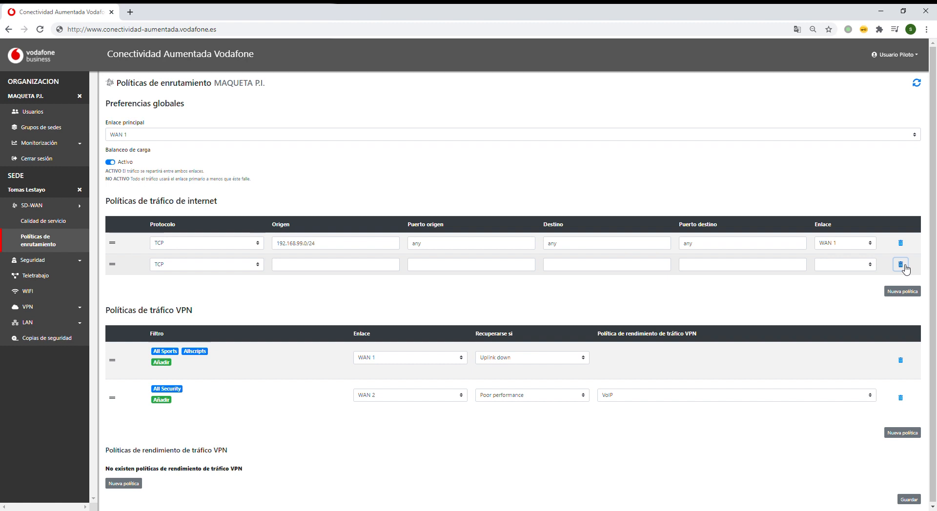
left_click(903, 267)
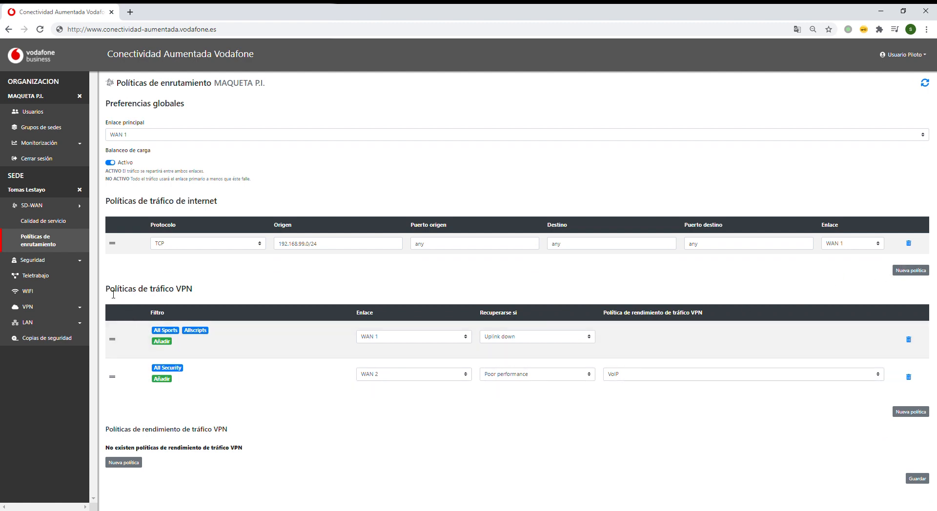
Add a new VPN traffic policy and set its filter to Dropbox from the File sharing category
left_click_drag(105, 293, 194, 293)
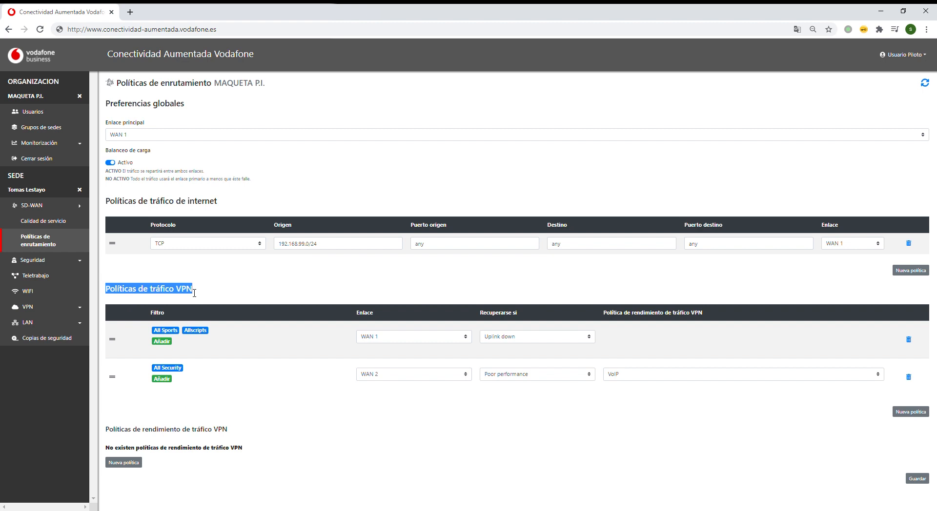
left_click(906, 411)
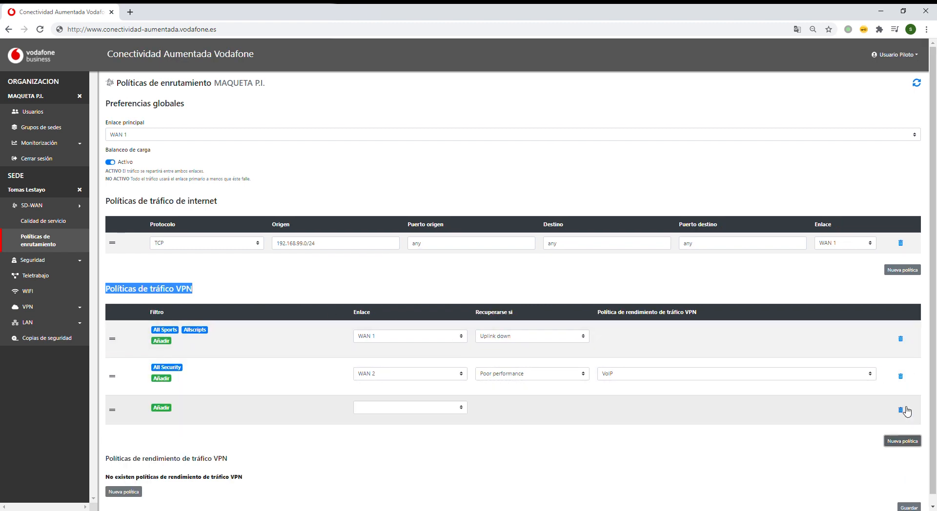
left_click(163, 409)
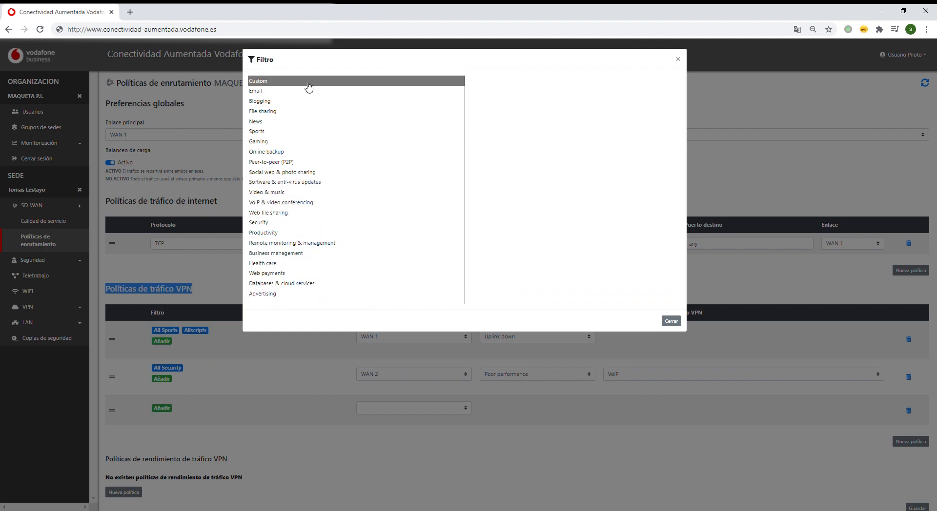
left_click(311, 114)
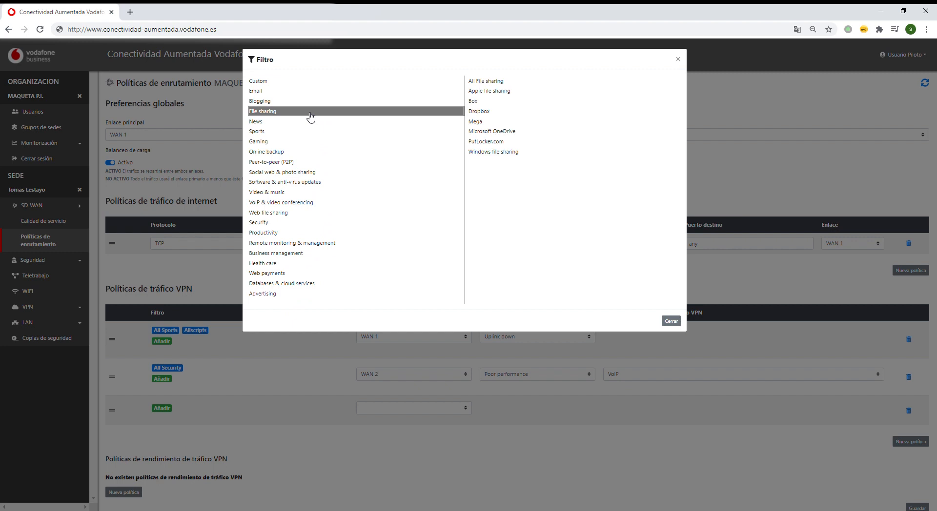
left_click(481, 112)
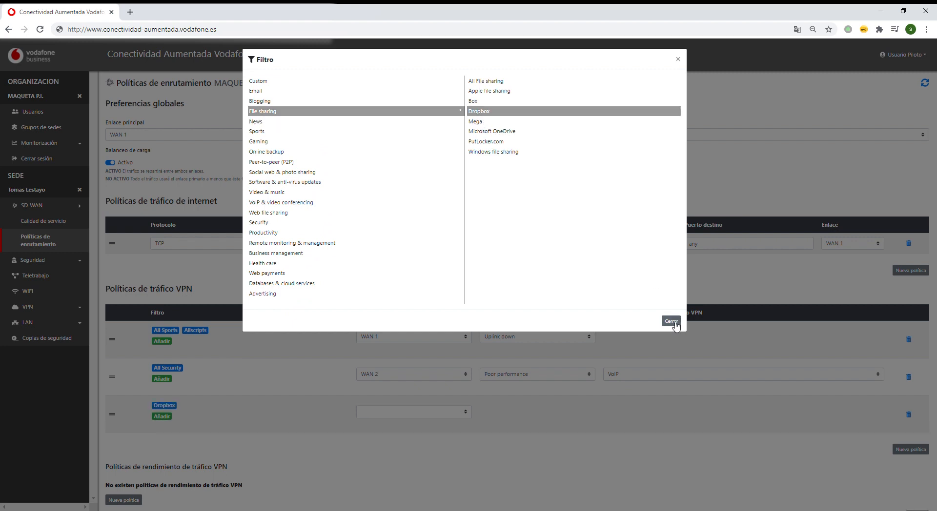
left_click(671, 323)
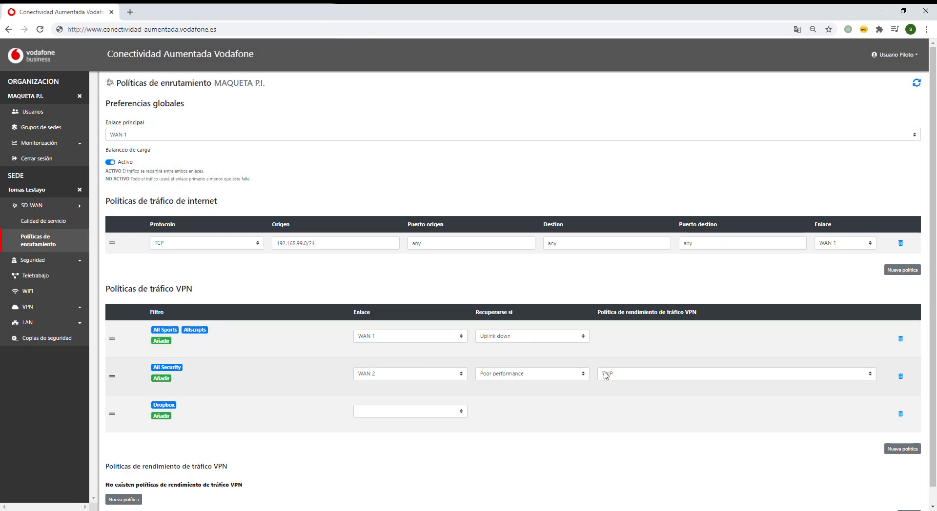
Try Load balance as the Dropbox policy's link, settle on WAN 1, and set its recovery condition to Poor performance
left_click(400, 416)
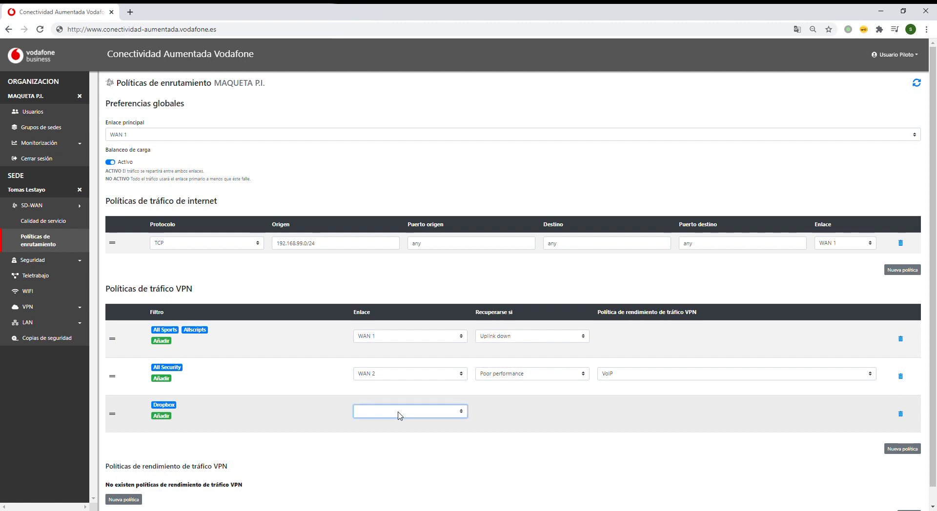
left_click(399, 423)
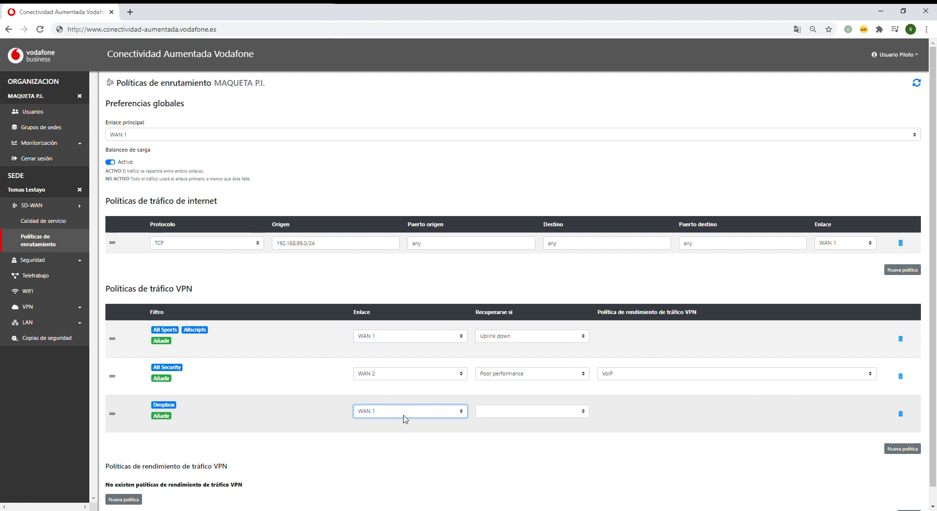
left_click(403, 447)
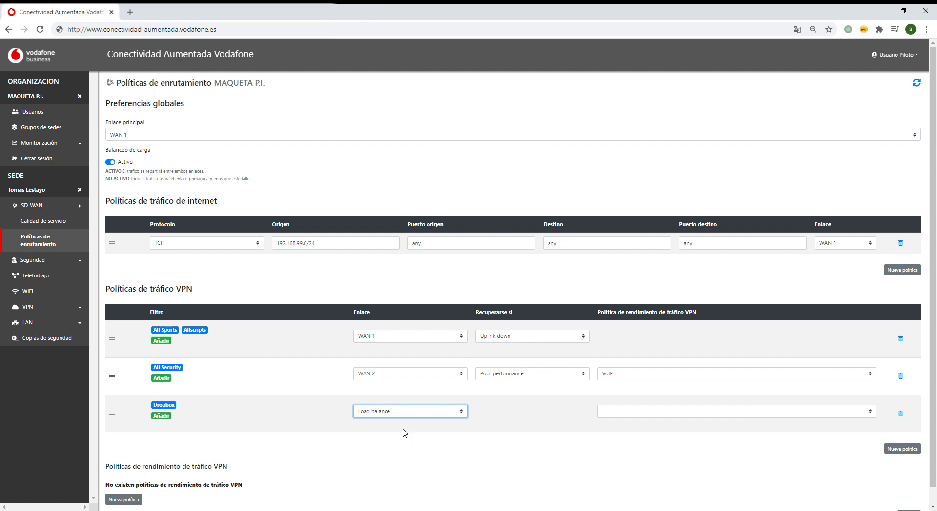
left_click(404, 423)
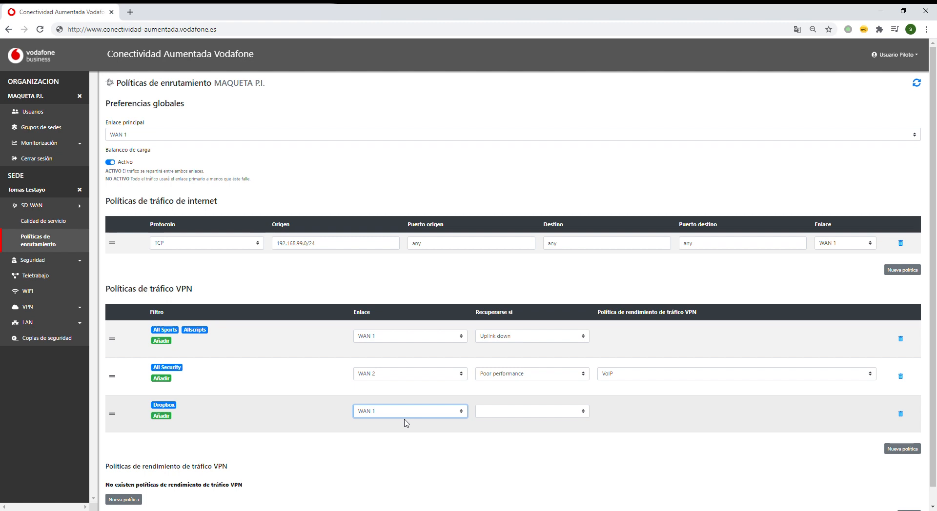
left_click(493, 416)
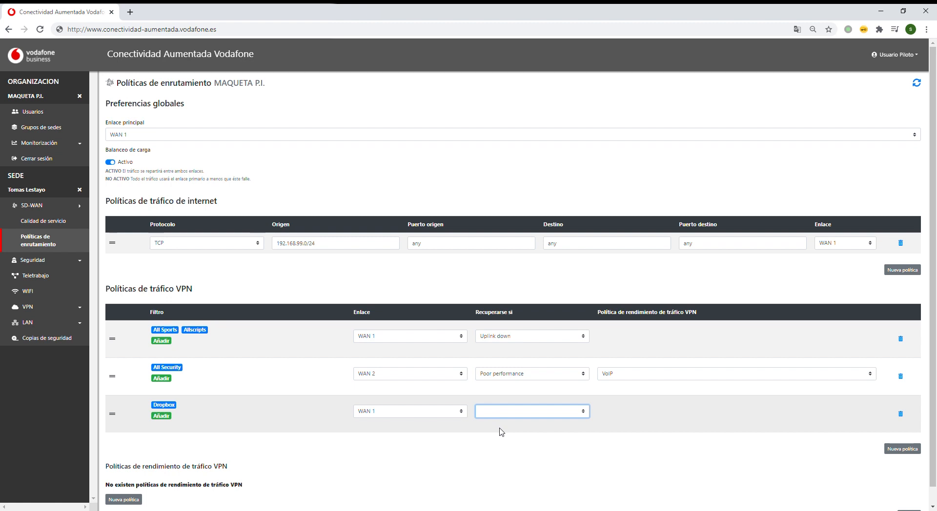
left_click(504, 426)
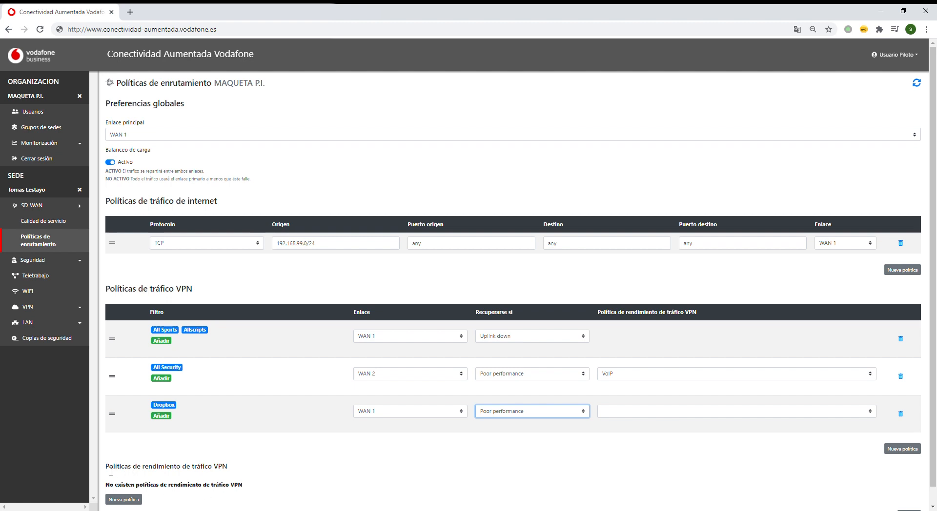
Add a new VPN traffic performance policy and go through its blank name, maximum latency and maximum delay fields
left_click_drag(106, 469, 229, 468)
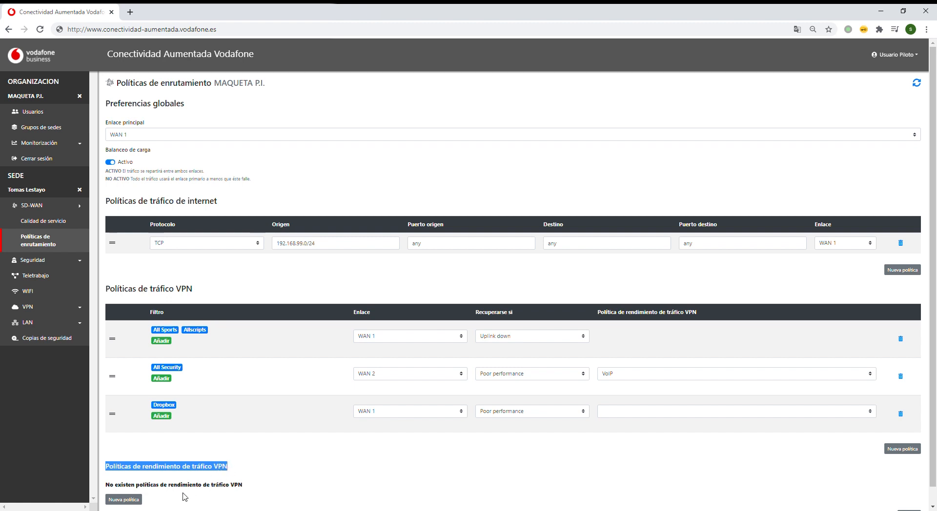
left_click(134, 501)
scroll(210, 460, "down", 1)
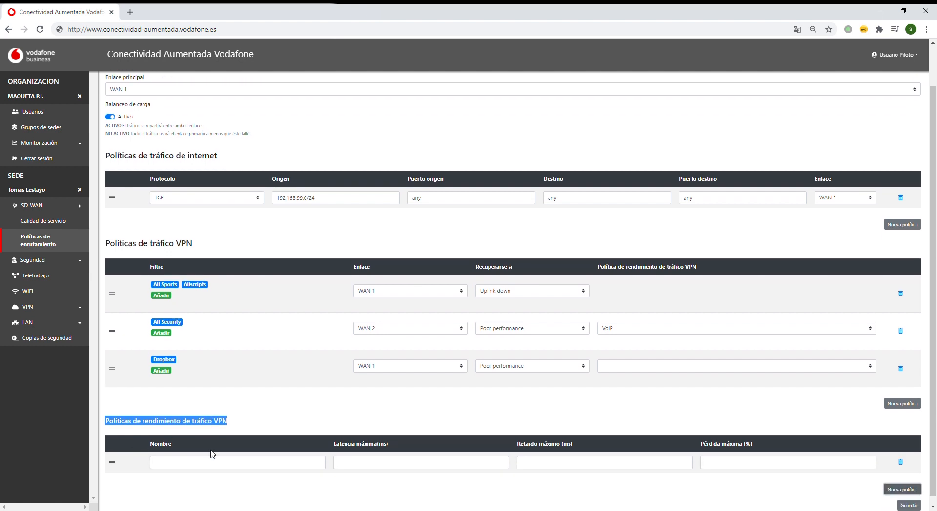
left_click(222, 465)
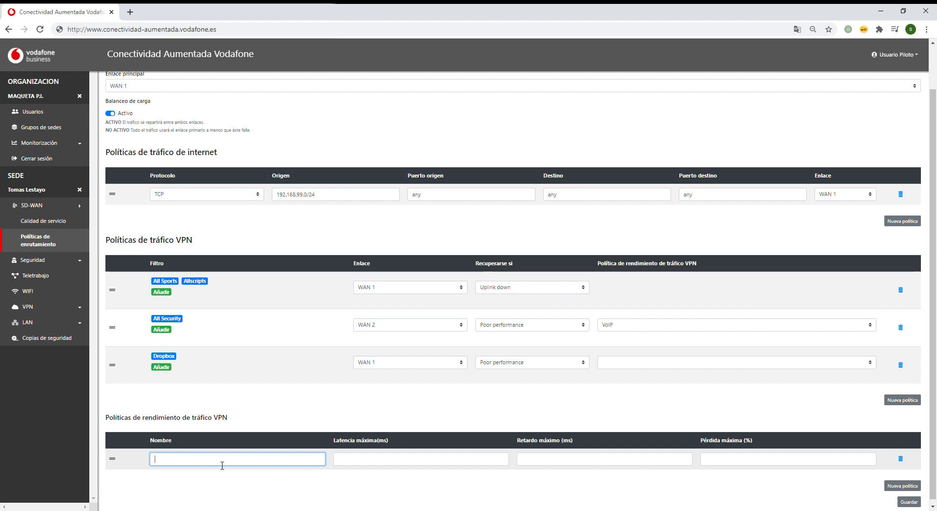
key("Tab")
key("Tab")
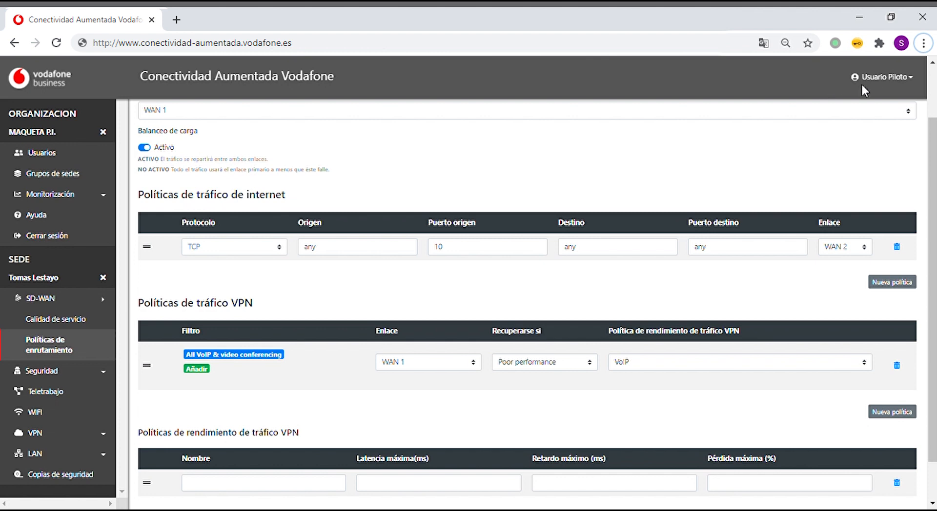
Open the portal's help page from the user account options and examine its Video and Manual sections
left_click(908, 77)
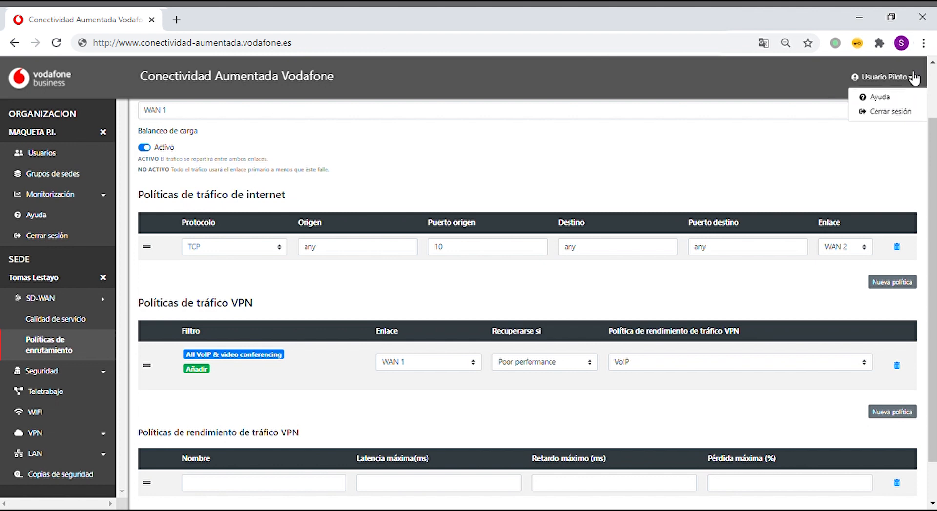
left_click(924, 102)
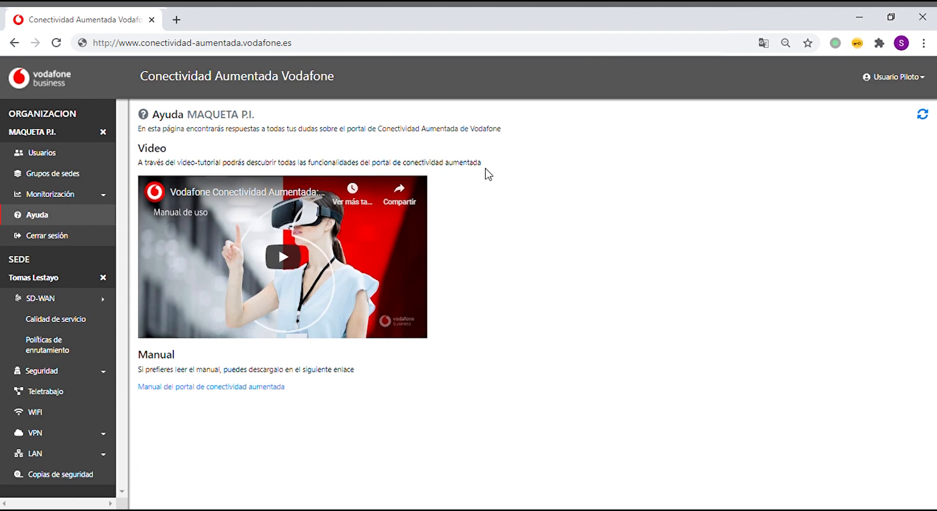
left_click_drag(138, 148, 167, 149)
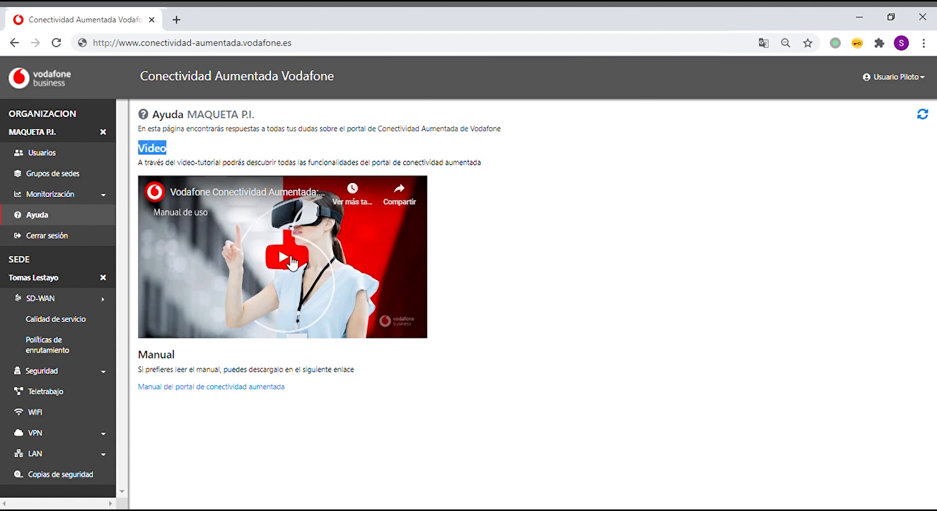
left_click_drag(138, 356, 182, 357)
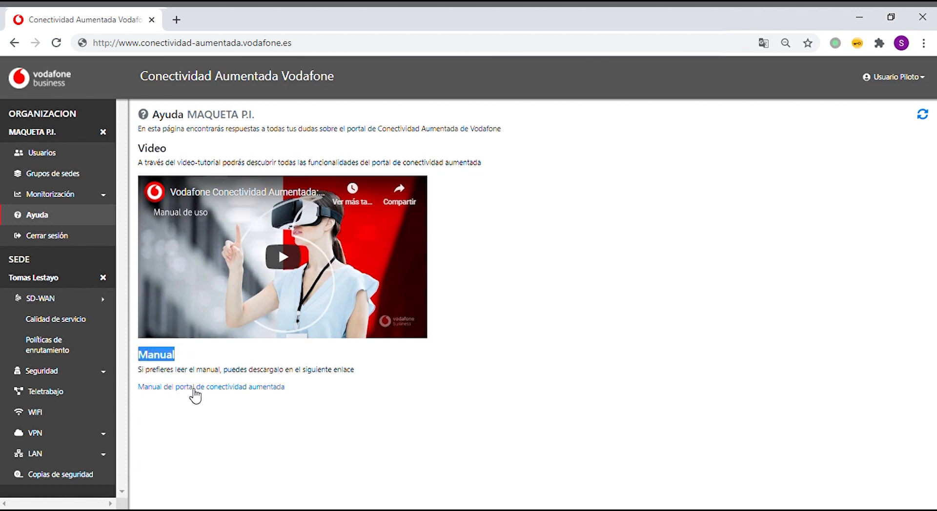